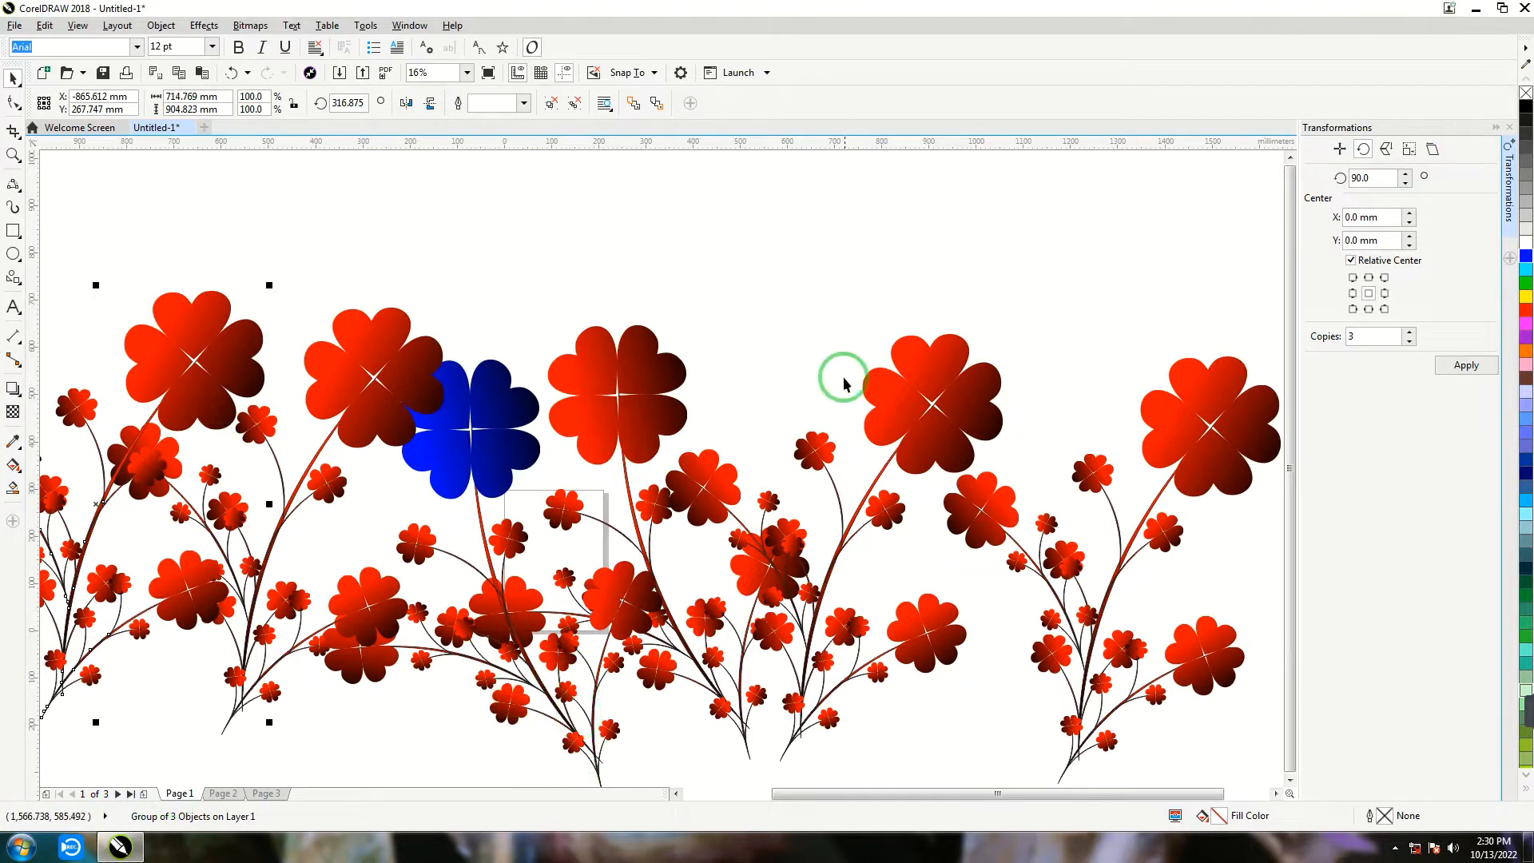
# - Close the Transformations docker and delete all the existing flower artwork from the page
pyautogui.click(1508, 127)
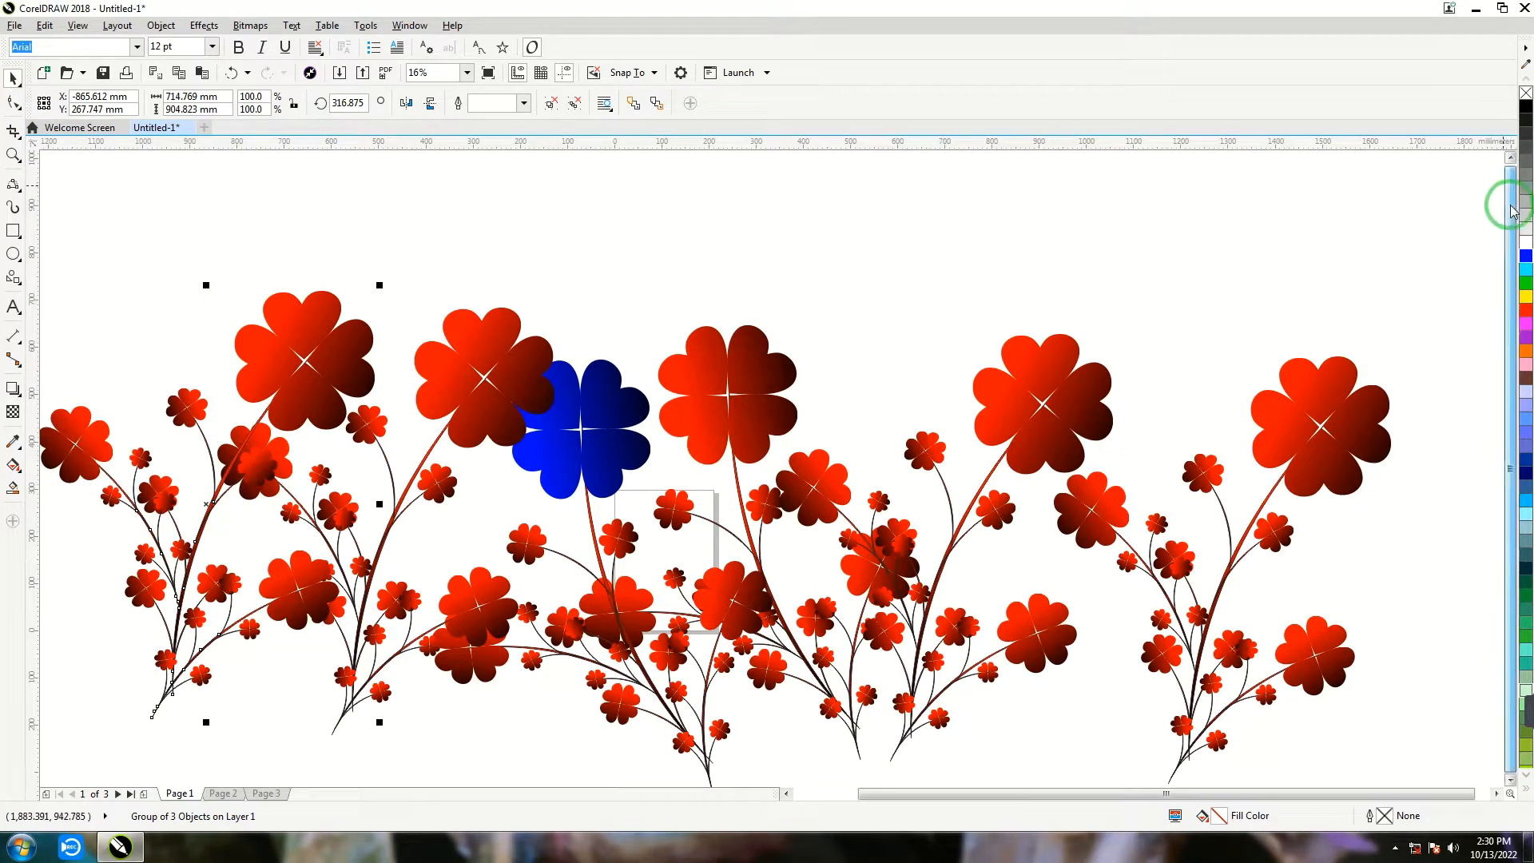
pyautogui.scroll(-3, 879, 497)
pyautogui.scroll(3, 875, 507)
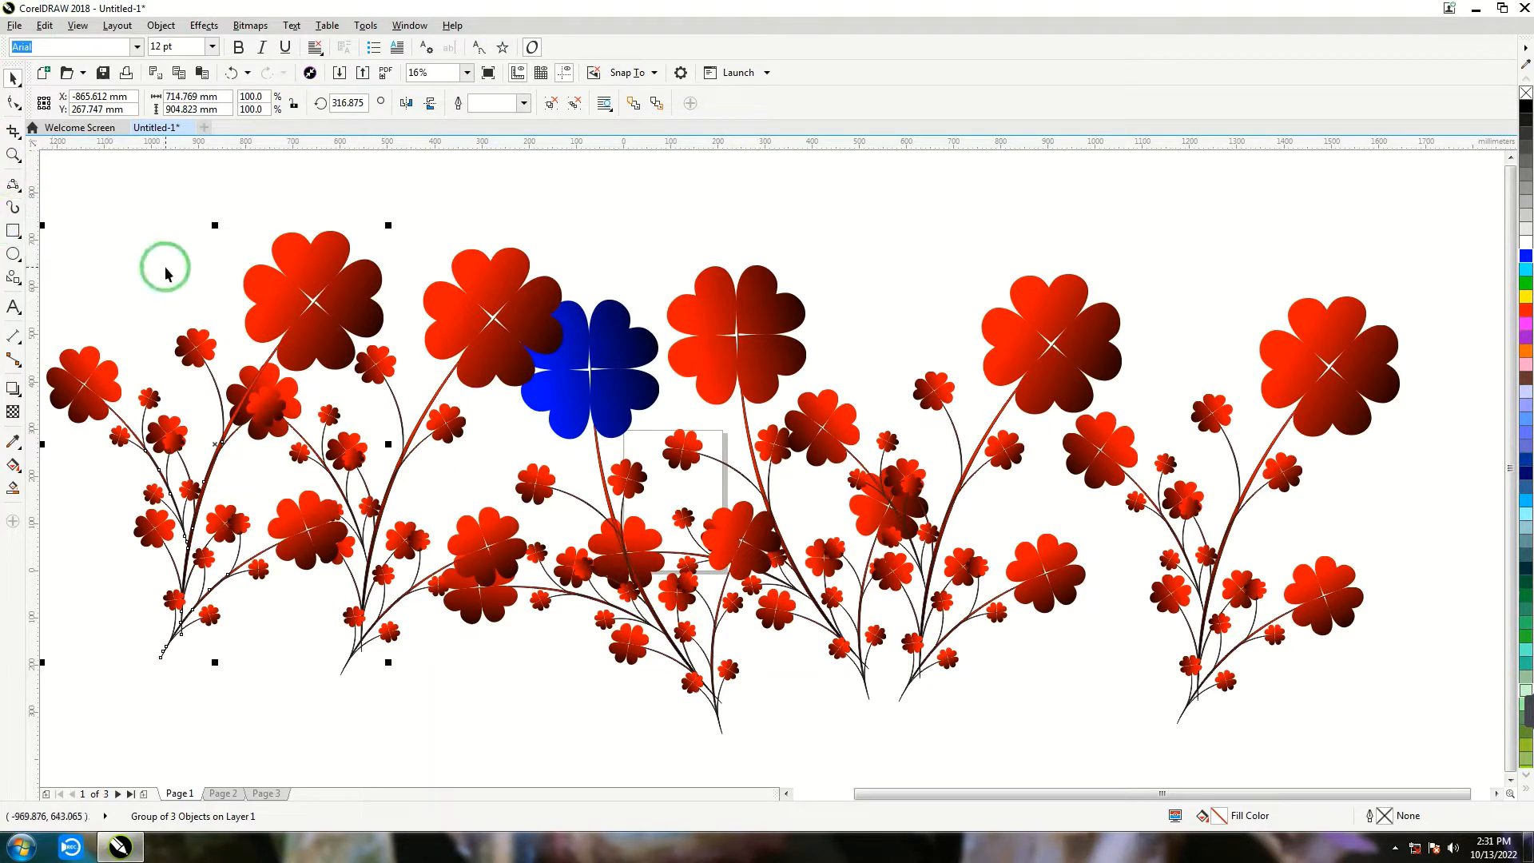
pyautogui.press('Delete')
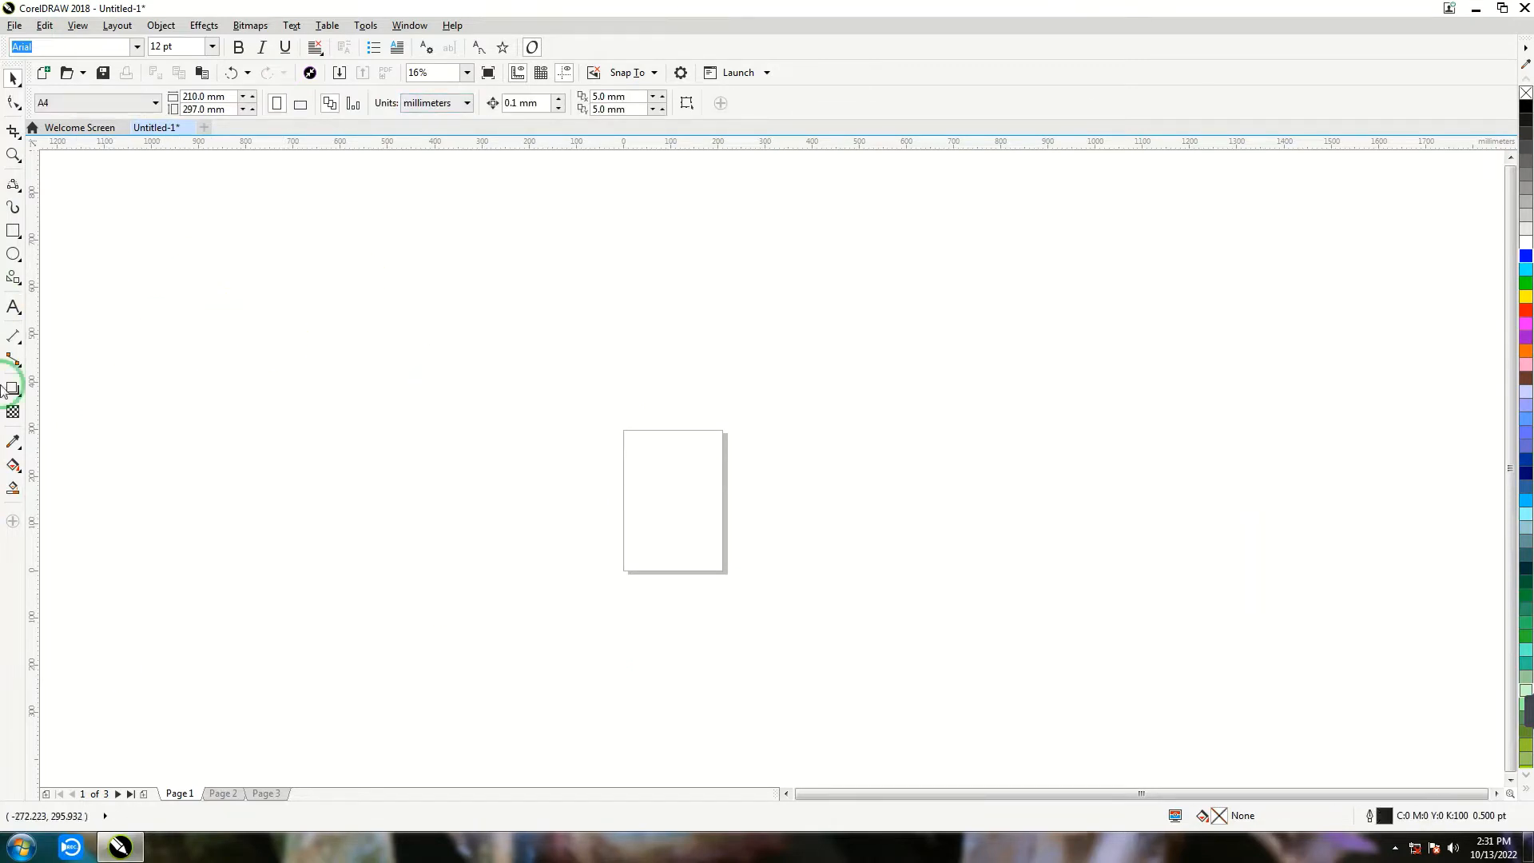
# - Draw a heart from the basic shapes, about 400 mm wide and 340 mm high, overlapping the upper part of the page
pyautogui.click(17, 279)
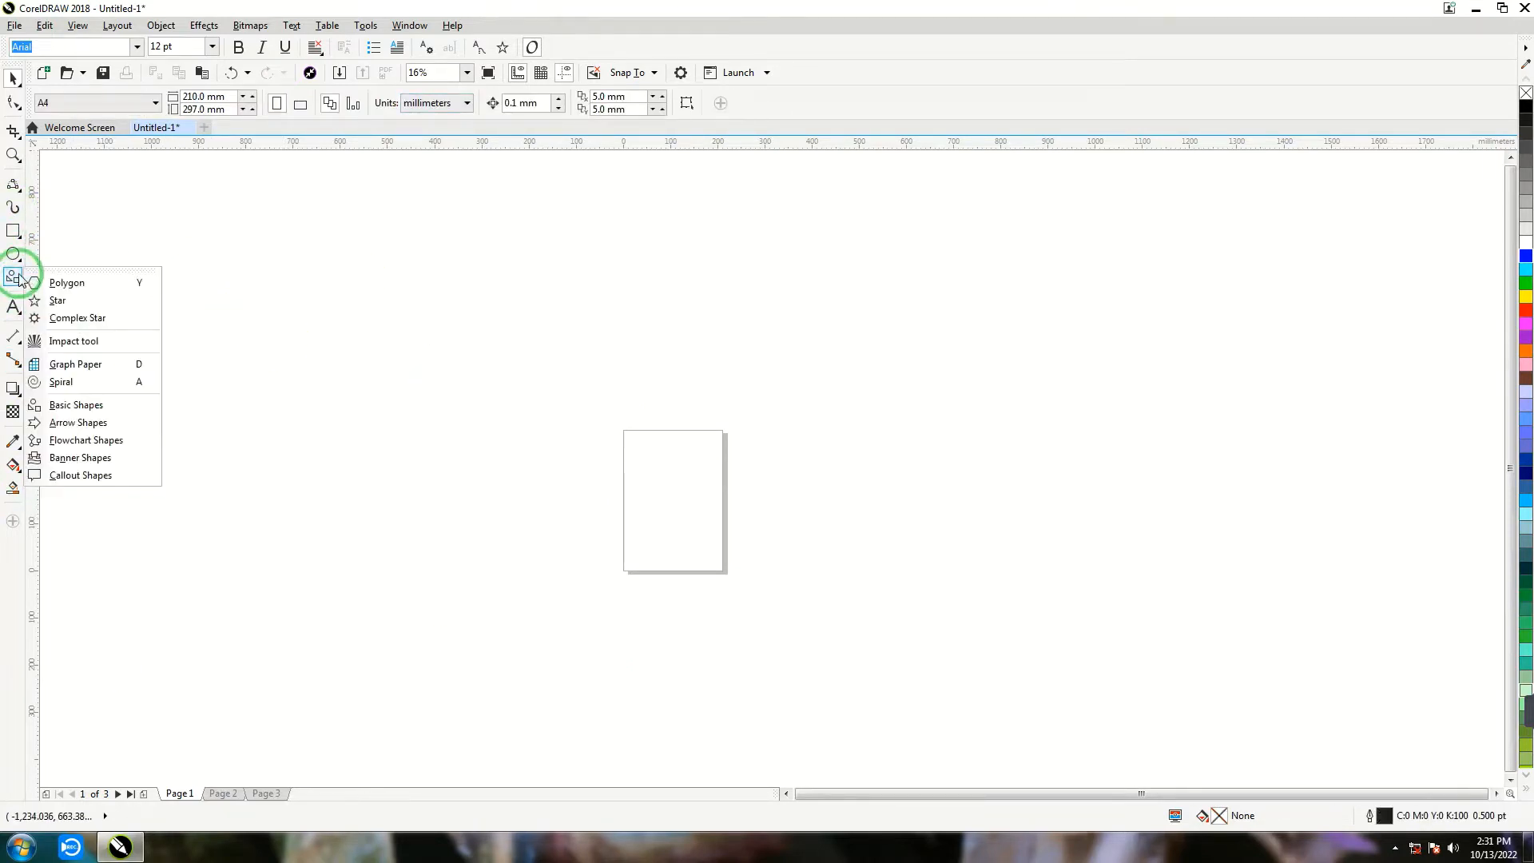
pyautogui.click(76, 405)
pyautogui.click(459, 104)
pyautogui.click(546, 246)
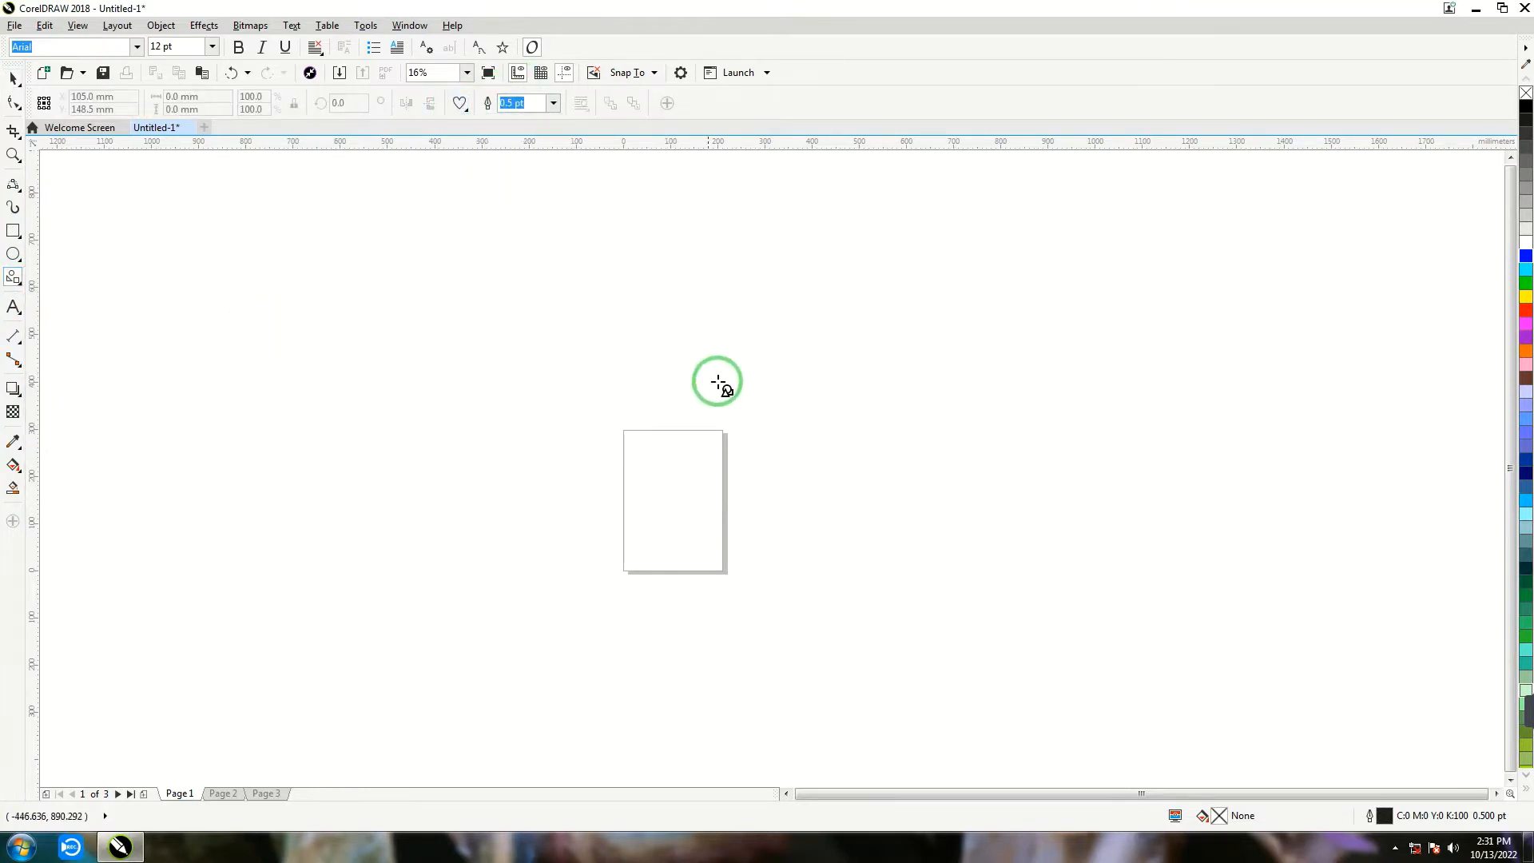
pyautogui.moveTo(604, 289); pyautogui.dragTo(802, 459)
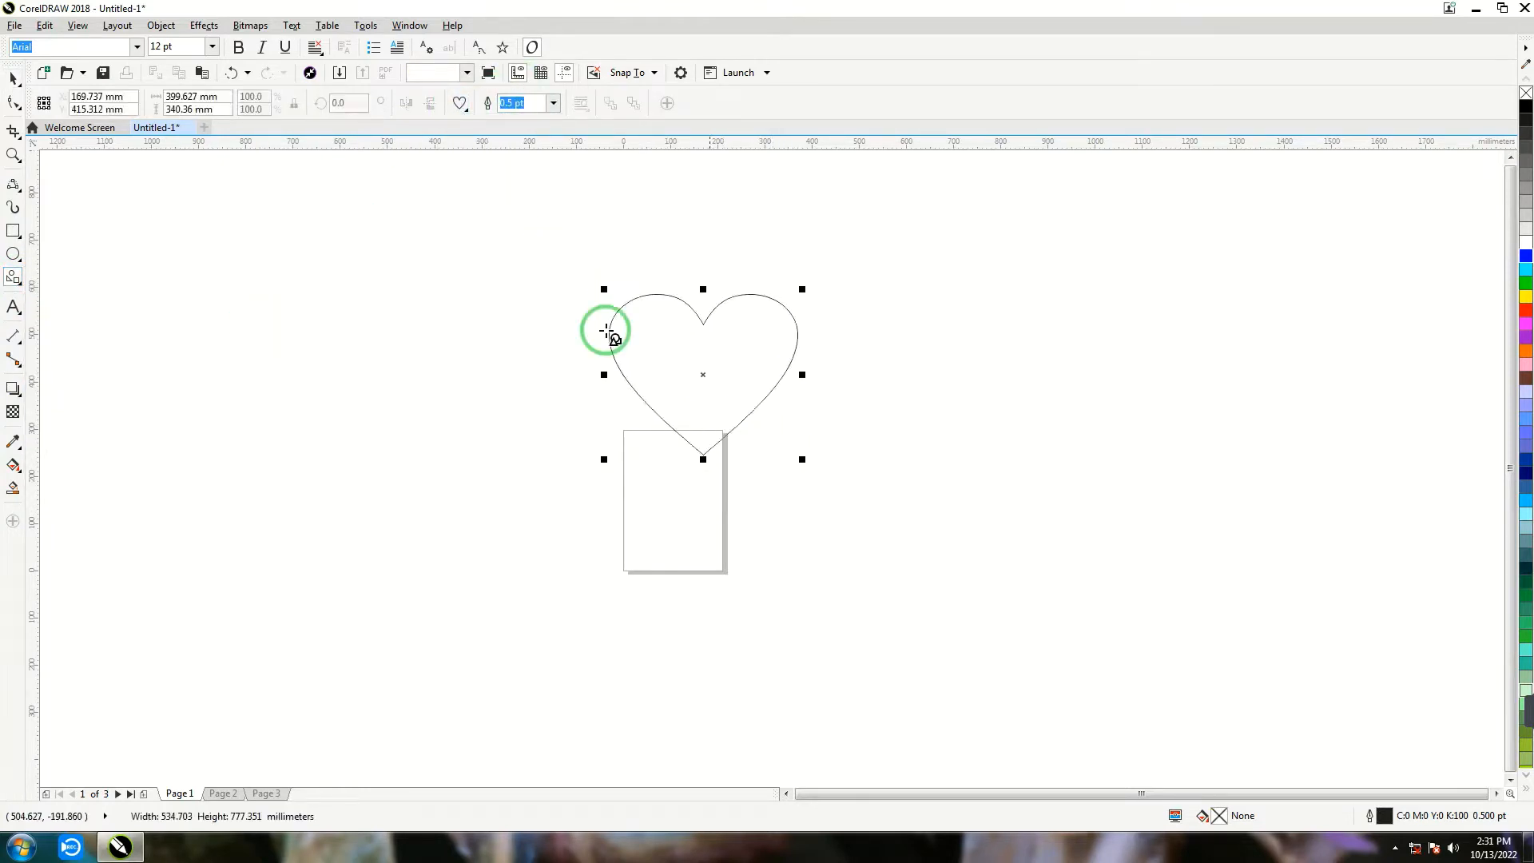
# - Place the heart's rotation centre just below its tip and set the rotate transformation to 60° with 5 copies
pyautogui.press('space')
pyautogui.click(707, 390)
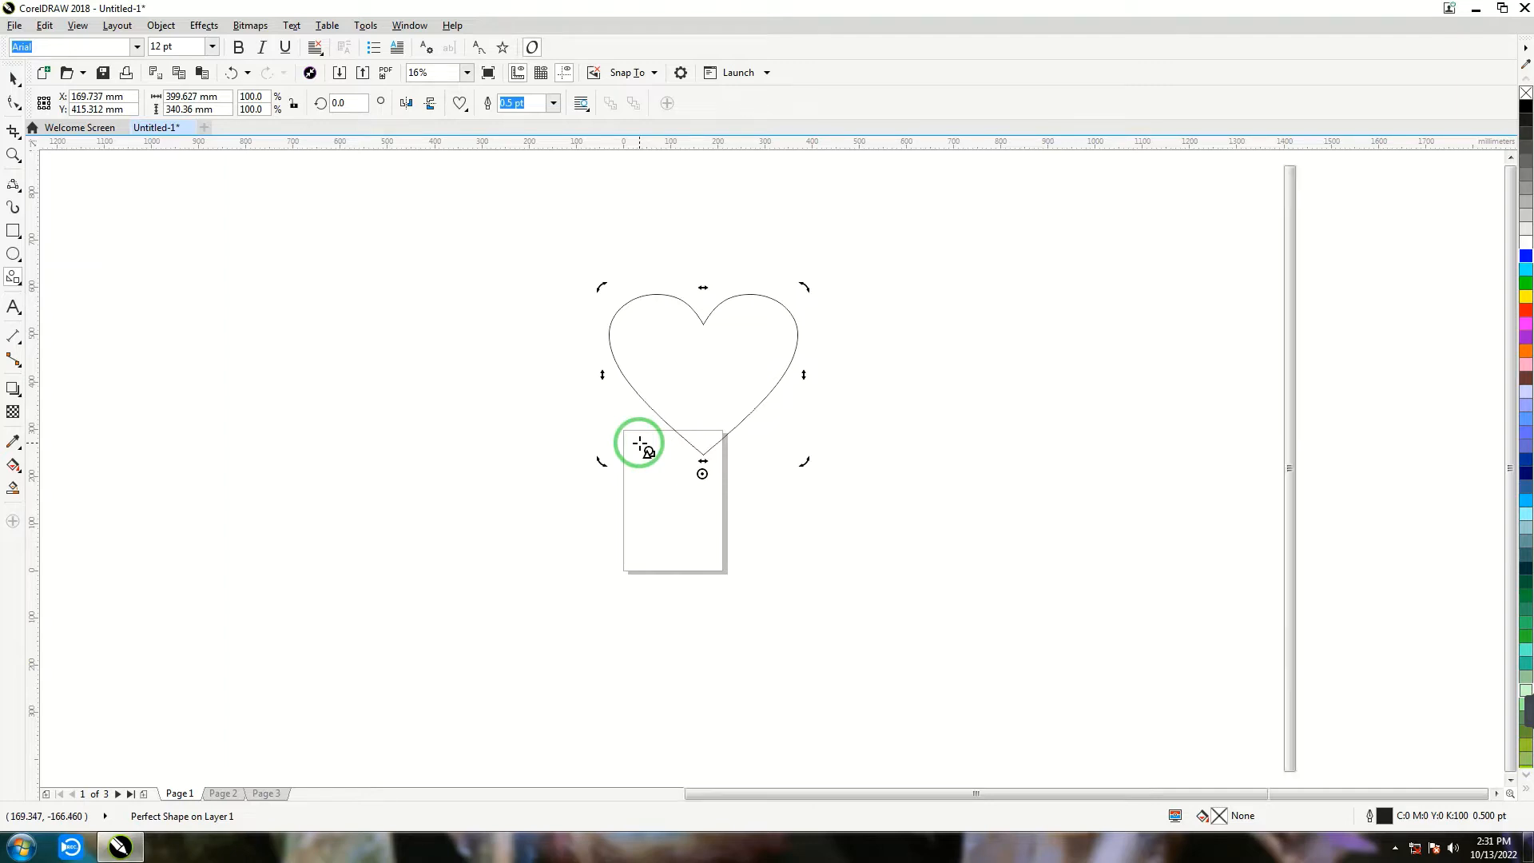
pyautogui.hotkey('alt', 'F8')
pyautogui.click(1371, 179)
pyautogui.doubleClick(1370, 179)
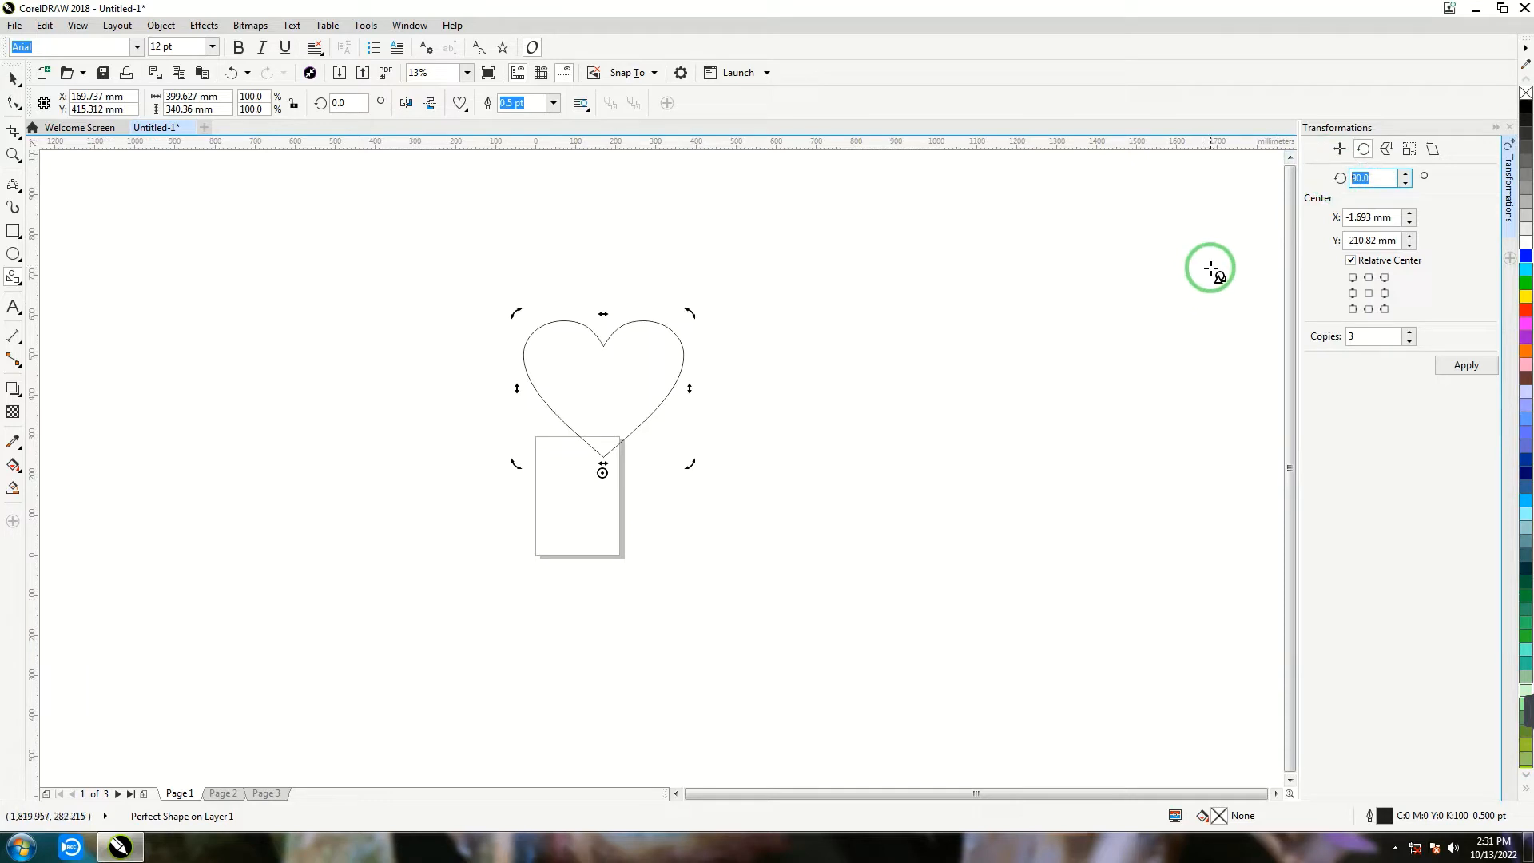
pyautogui.write('60')
pyautogui.doubleClick(1367, 336)
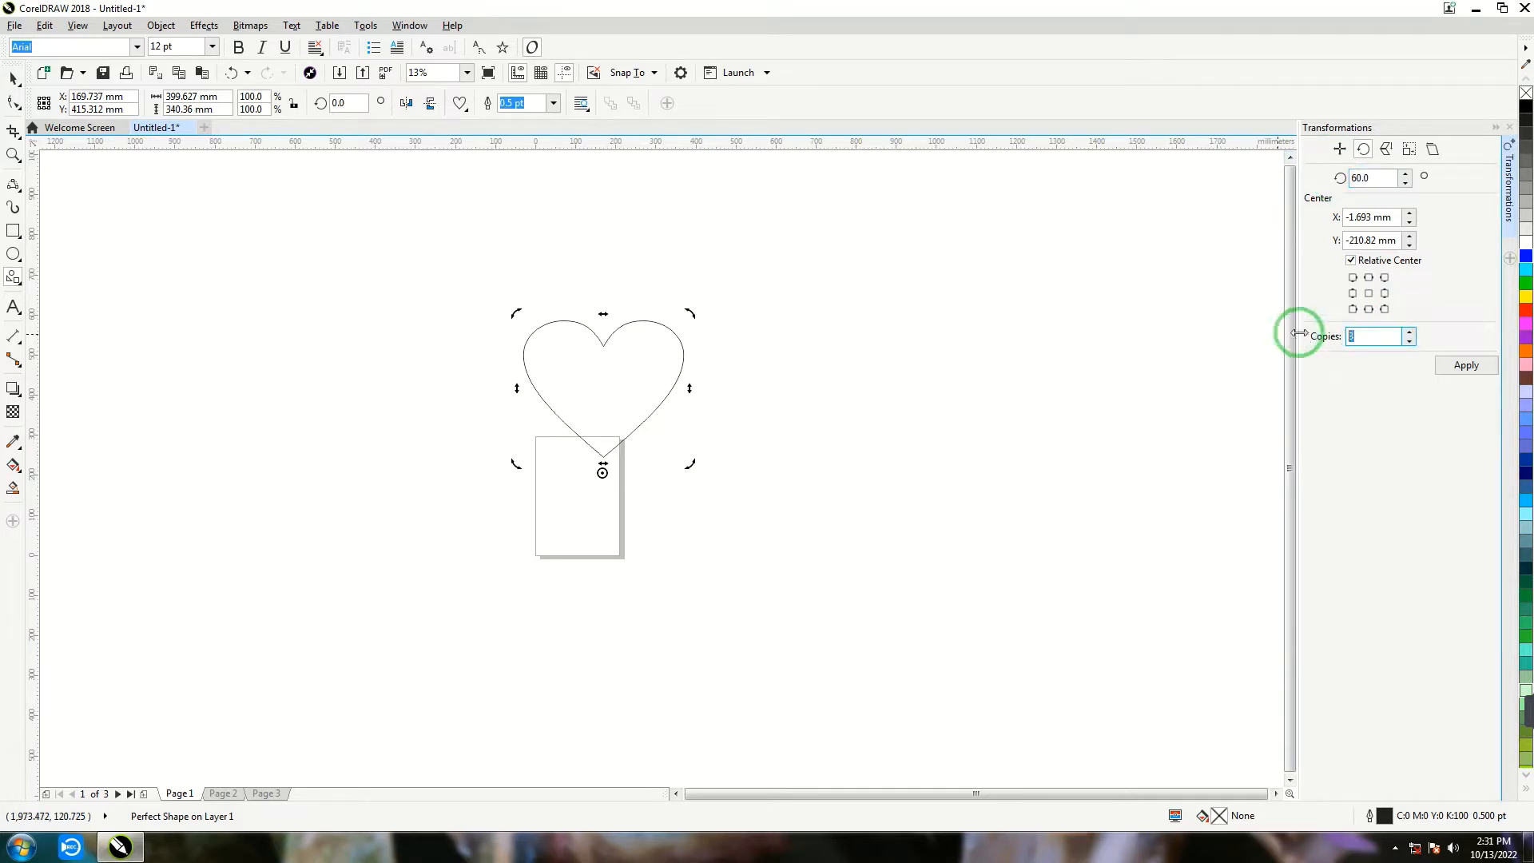
pyautogui.write('6')
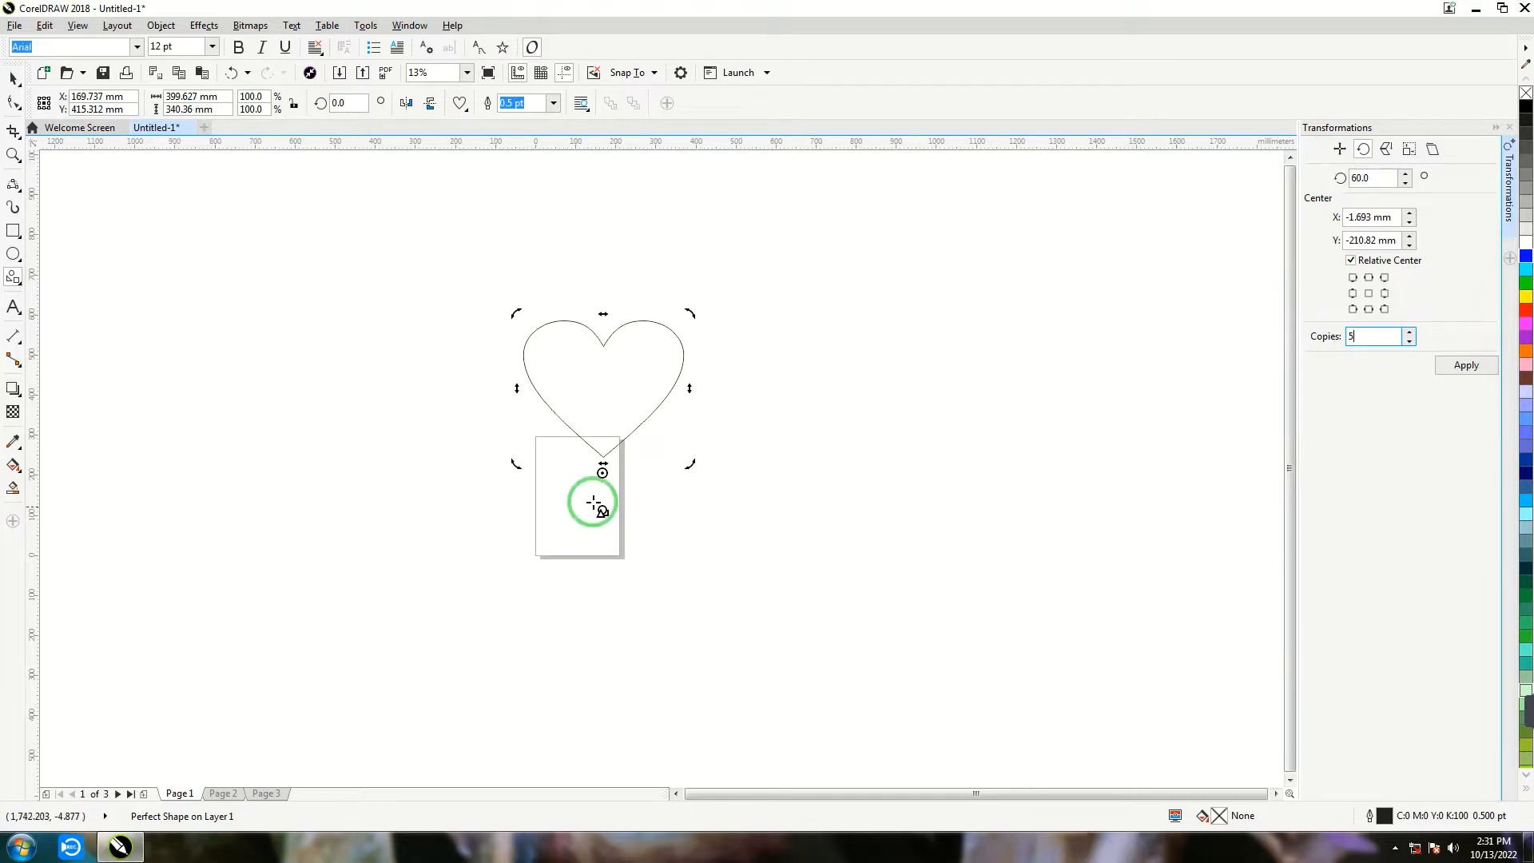
# - Try rotating the copies around a centre about 406 mm below the heart's middle, and undo the result
pyautogui.moveTo(602, 472); pyautogui.dragTo(599, 549)
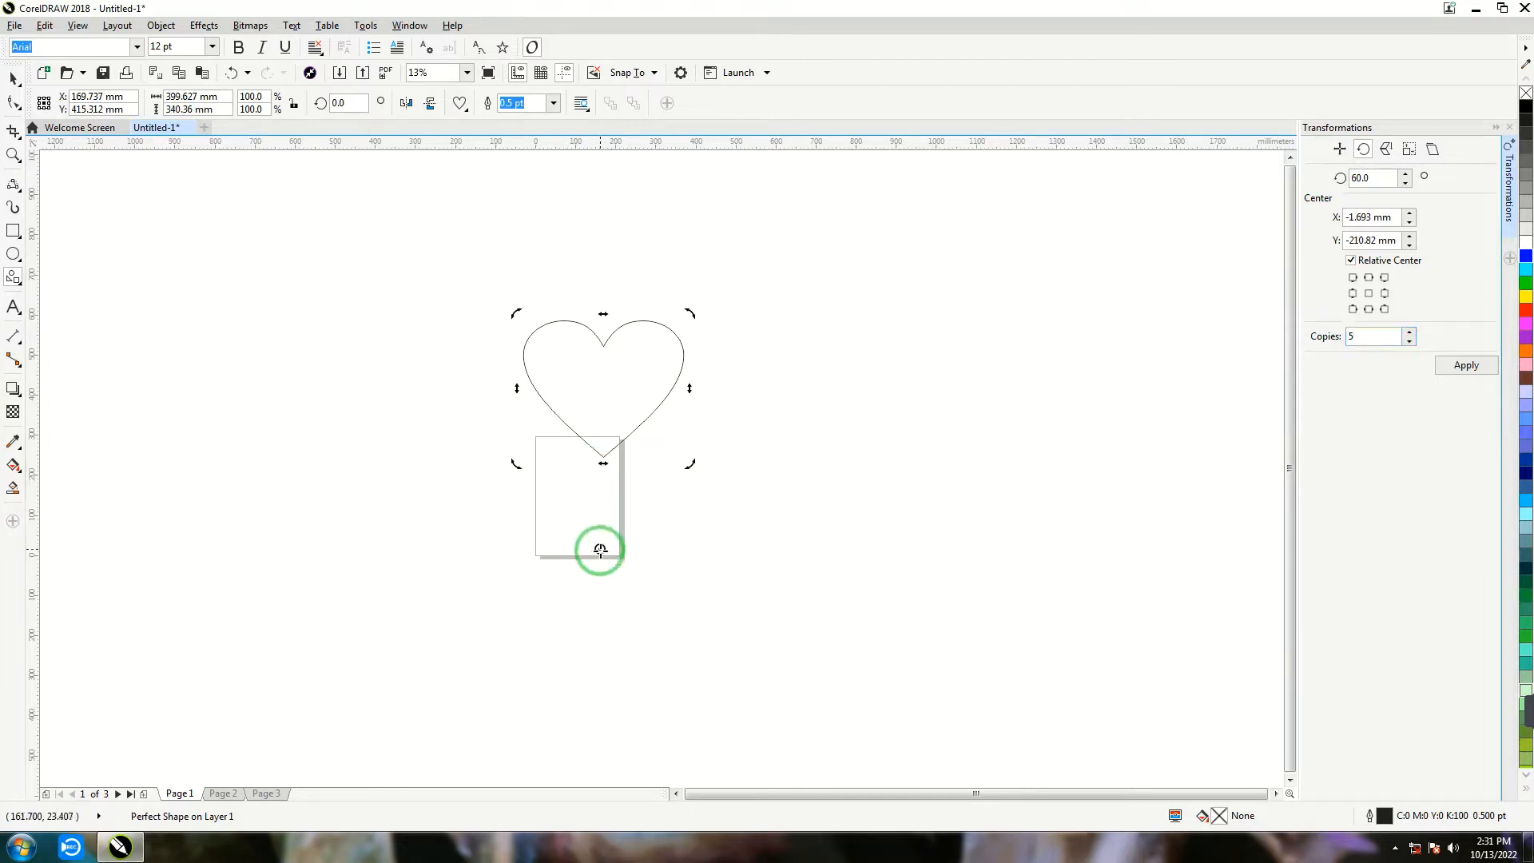
pyautogui.click(1447, 364)
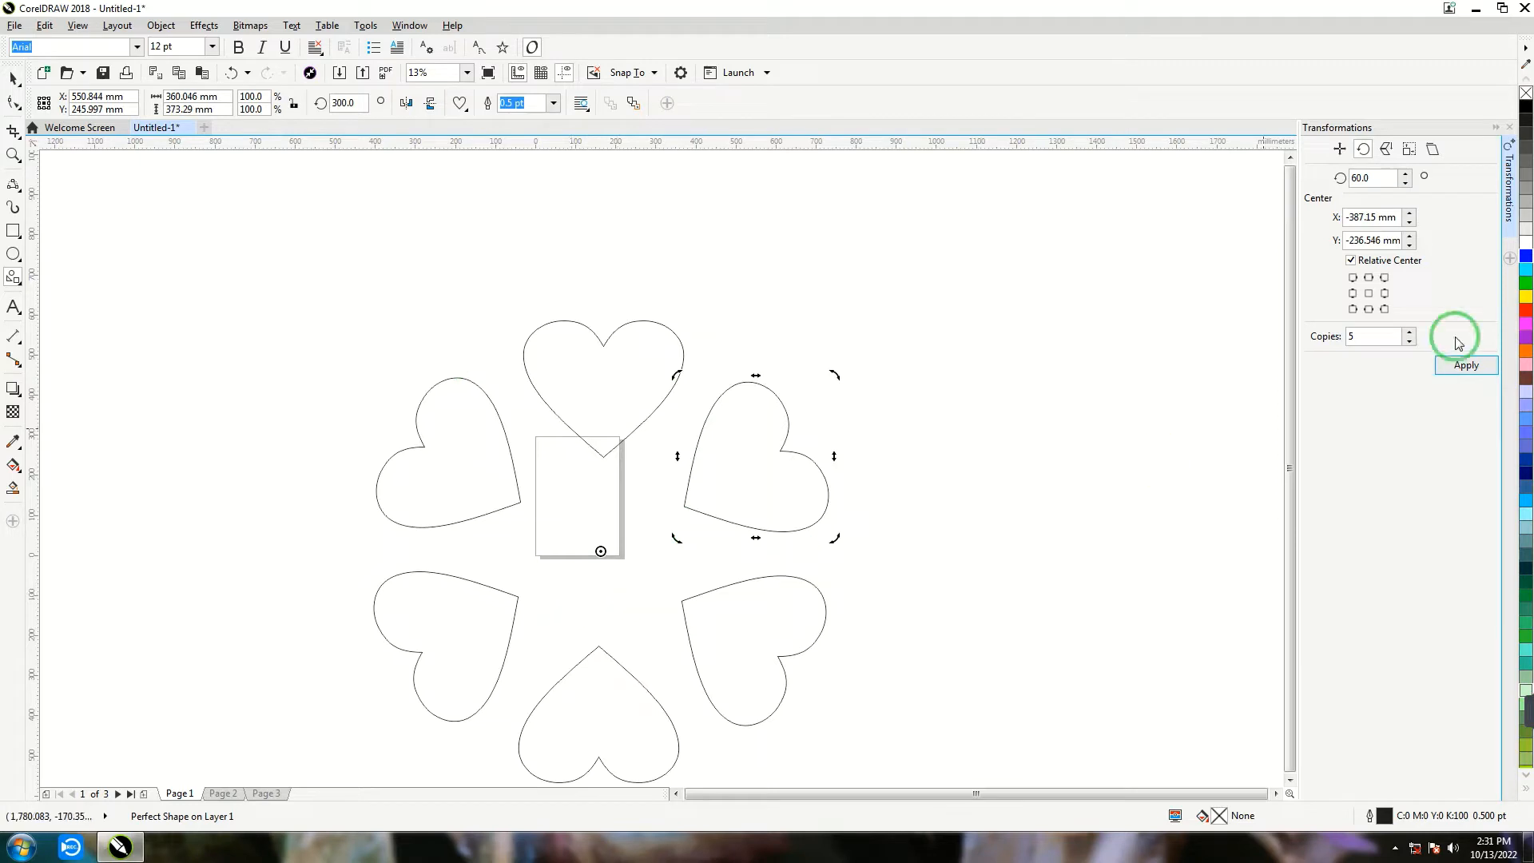
pyautogui.hotkey('ctrl', 'z')
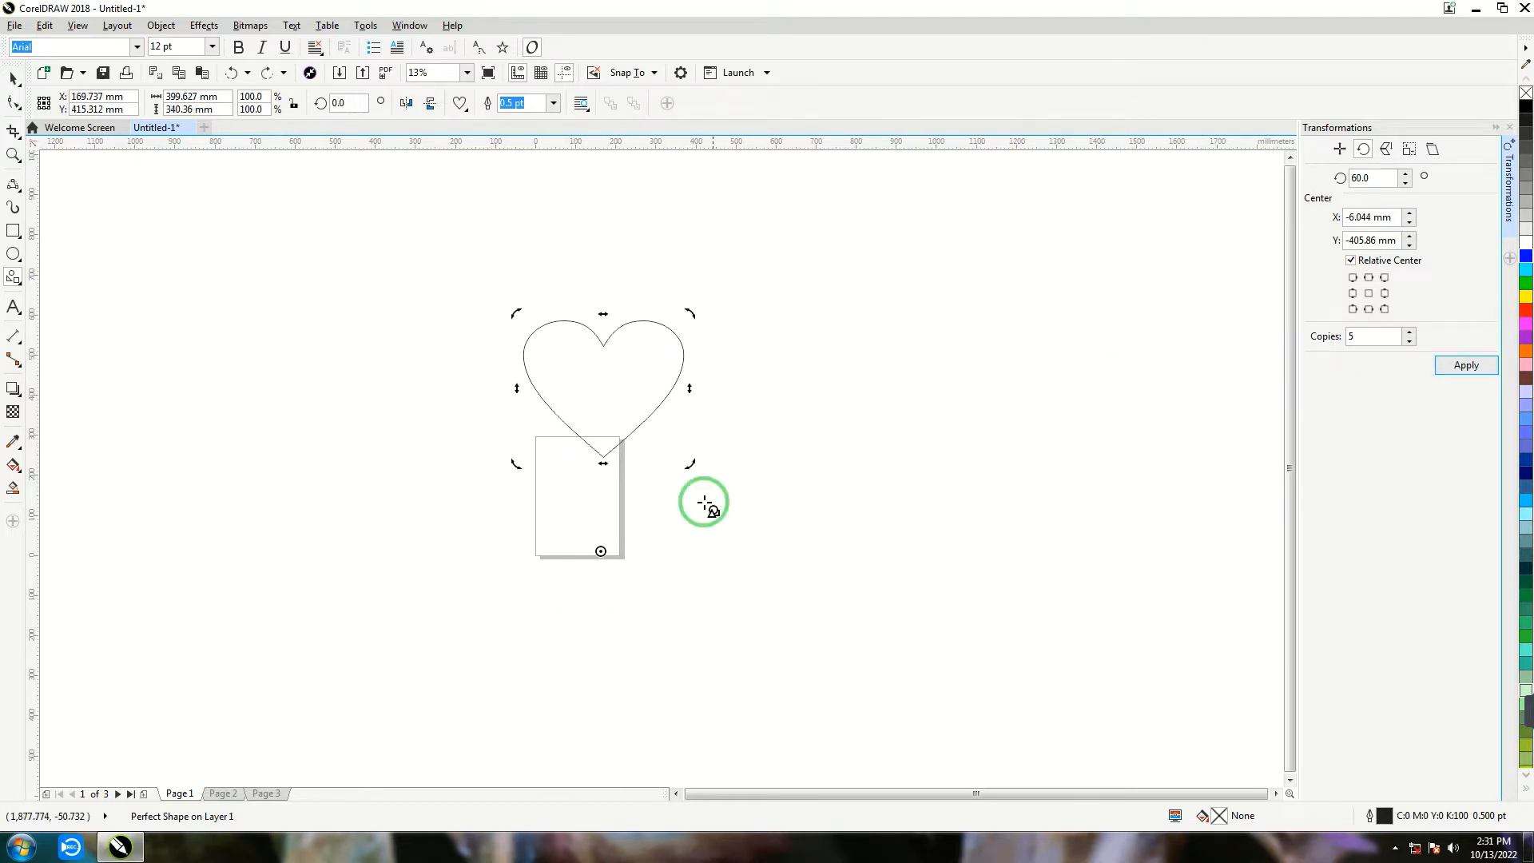
# - Move the heart's rotation centre to about 306 mm below its middle and create the 5 copies rotated by 60°
pyautogui.moveTo(599, 551); pyautogui.dragTo(603, 511)
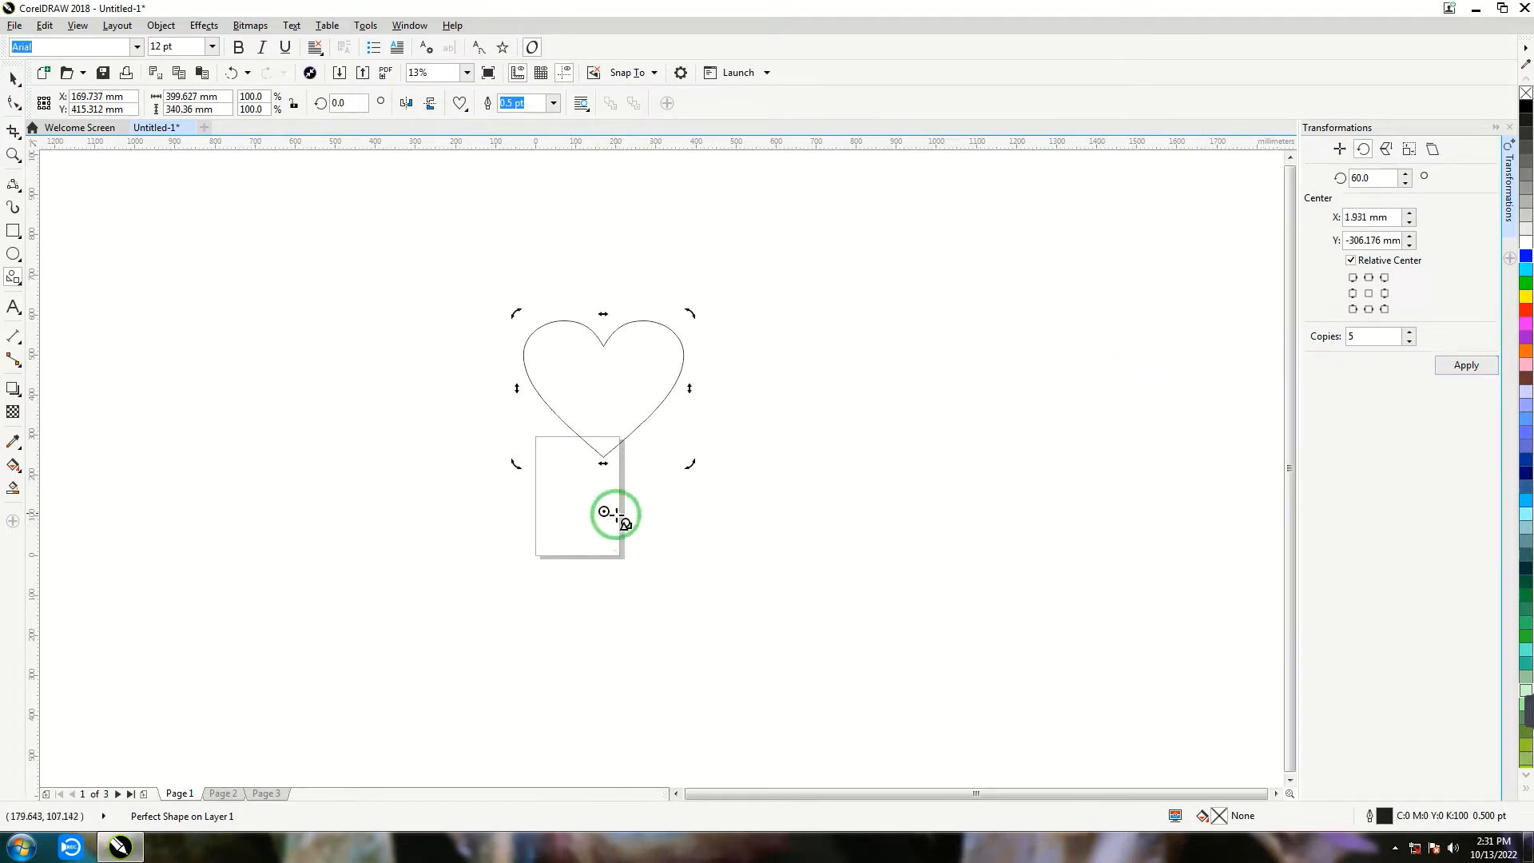
pyautogui.click(1447, 368)
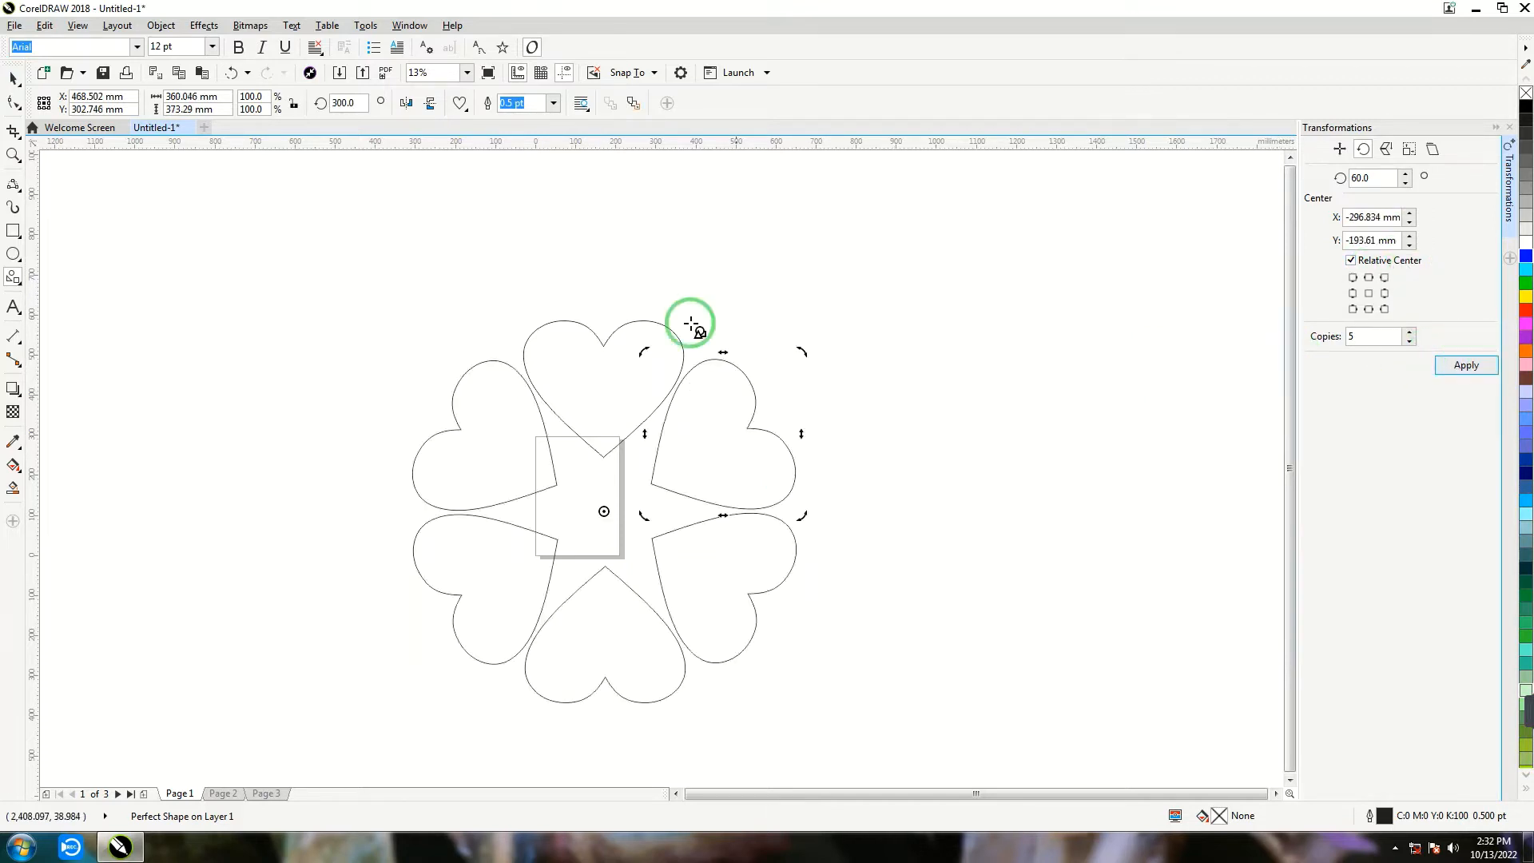
# - Select all six hearts of the ring and group them
pyautogui.scroll(-5, 712, 508)
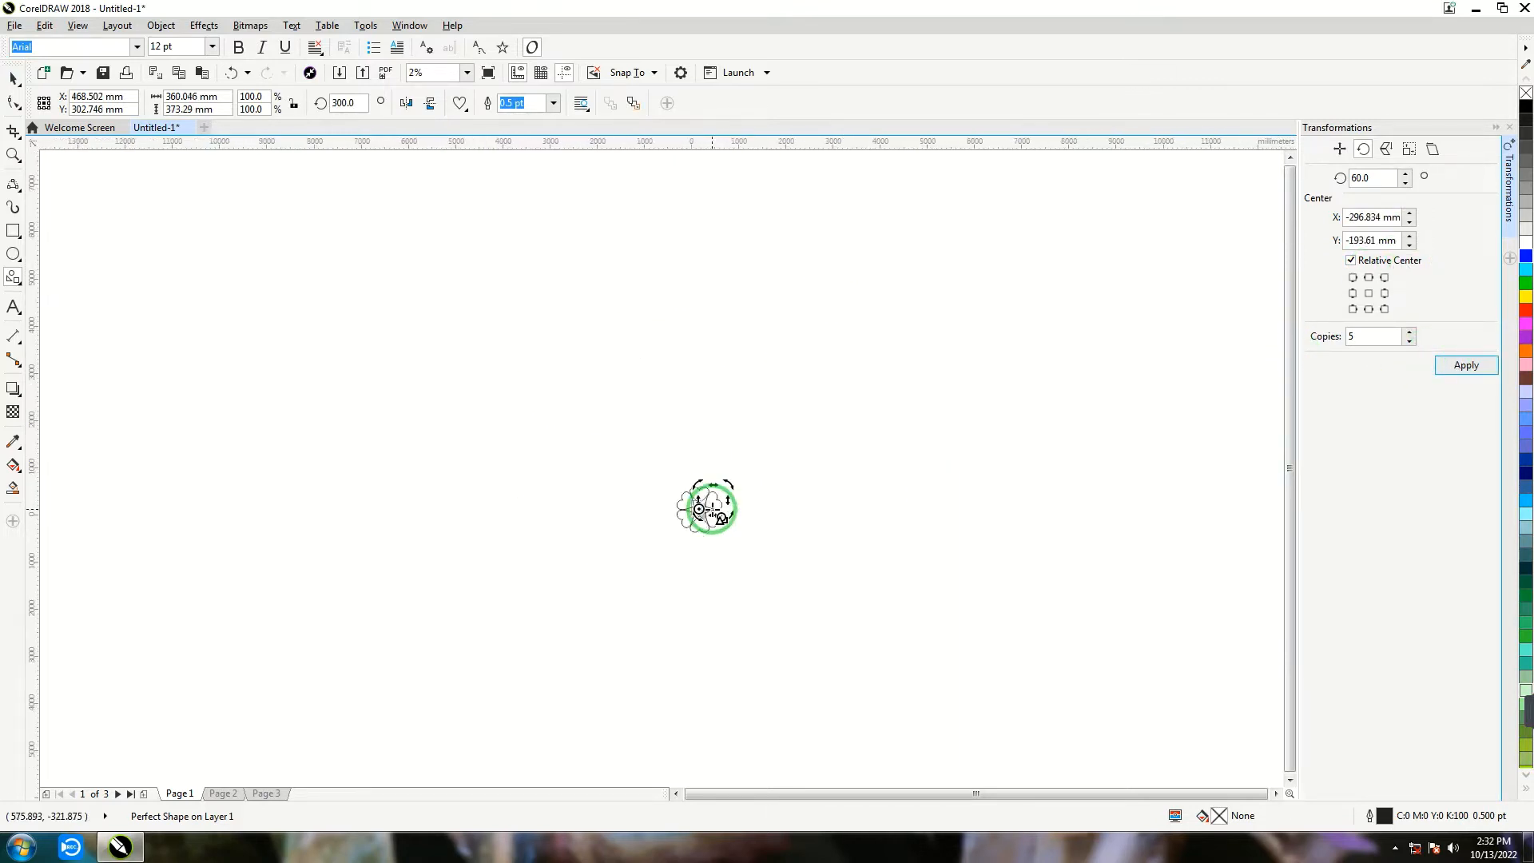
pyautogui.click(13, 77)
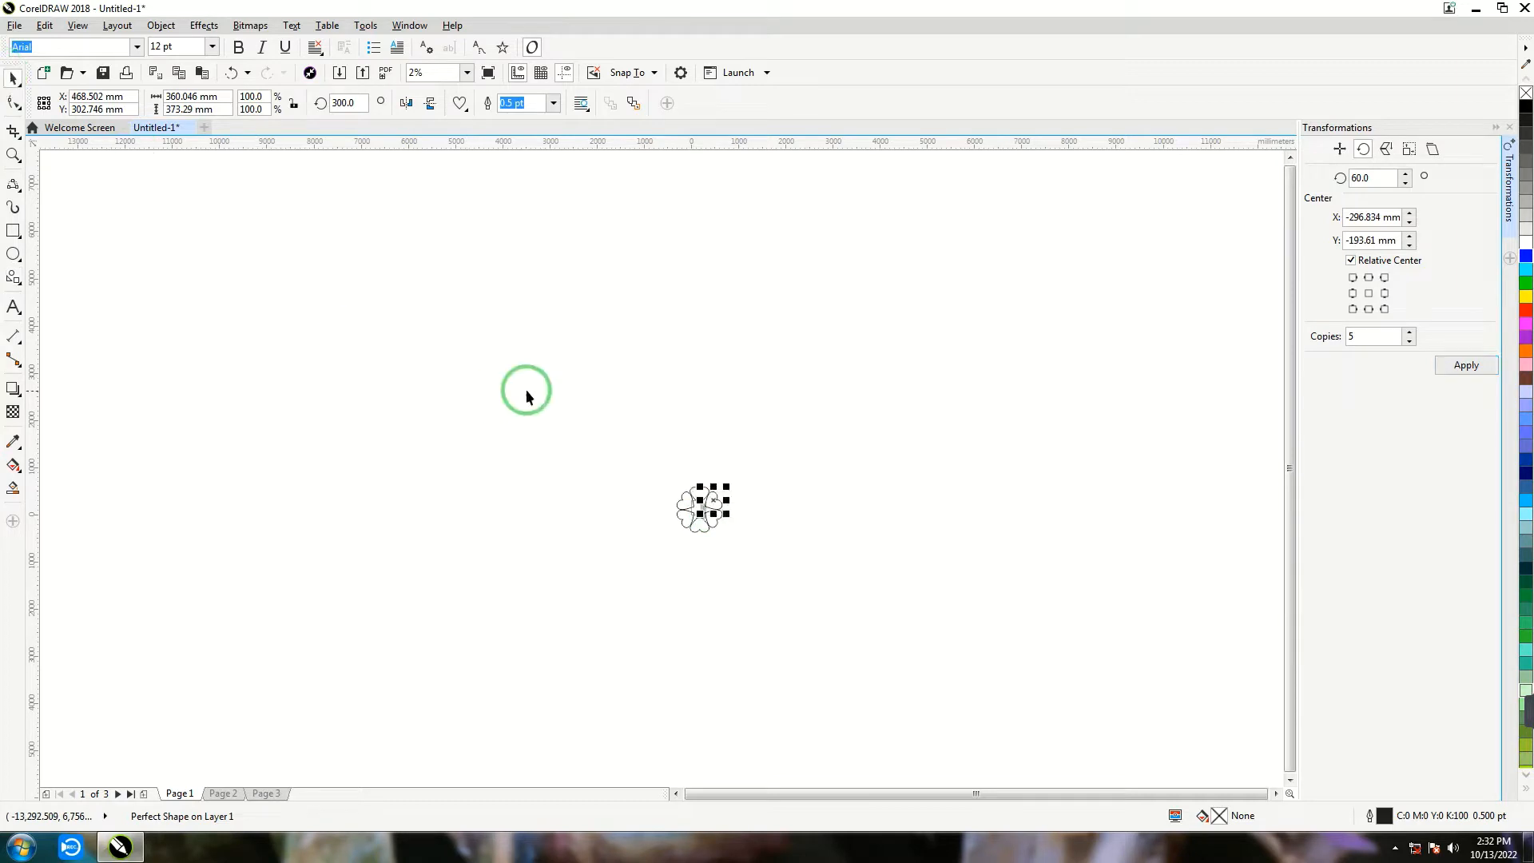
pyautogui.moveTo(898, 627); pyautogui.dragTo(898, 626)
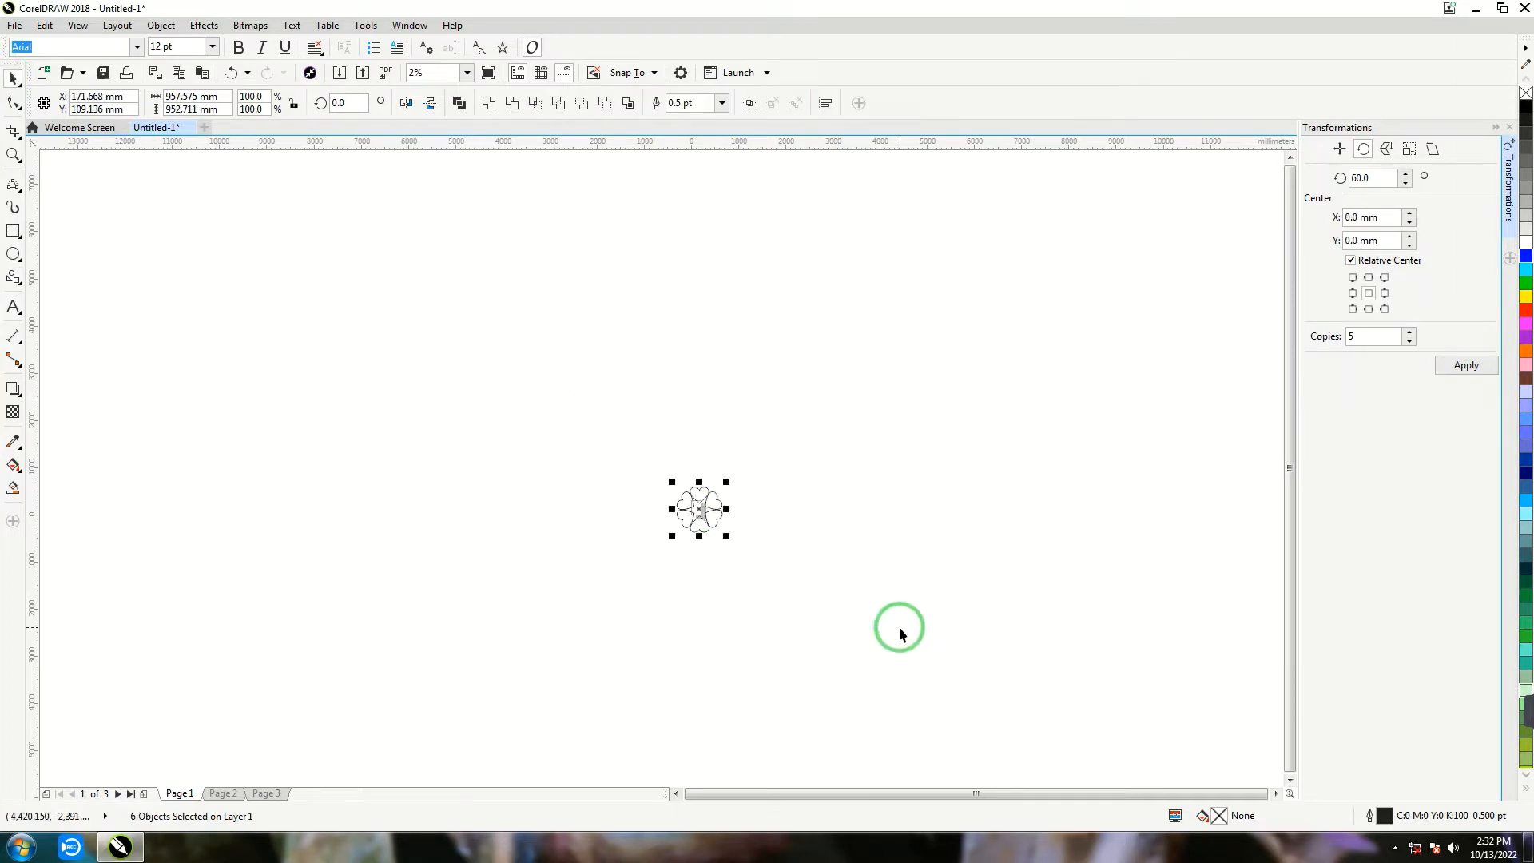
pyautogui.hotkey('ctrl', 'g')
# - Fill the grouped heart ring with red and move it down beside the page
pyautogui.scroll(4, 715, 509)
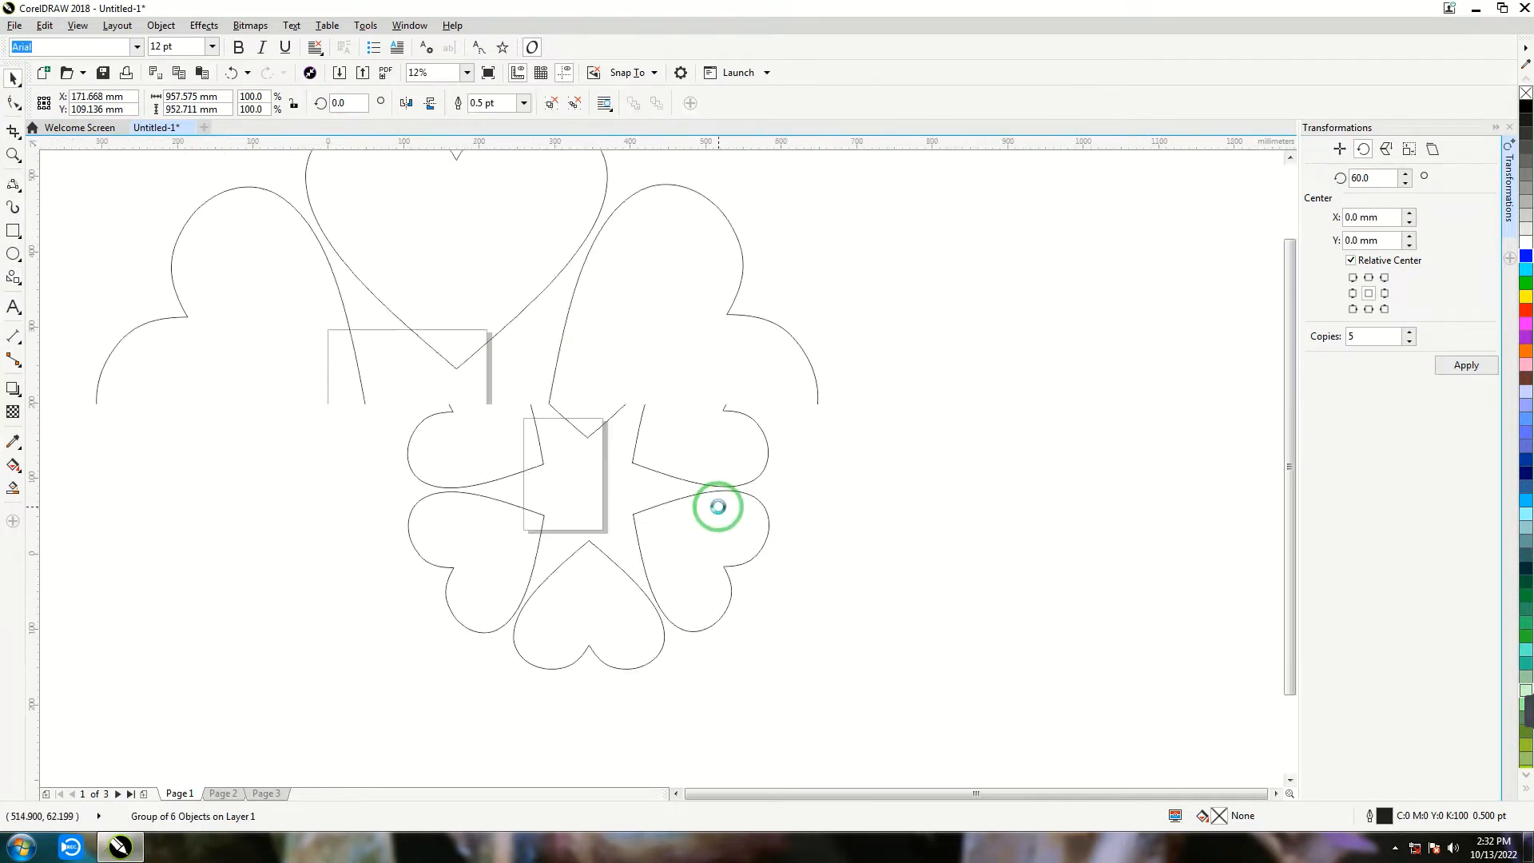
pyautogui.scroll(-3, 530, 314)
pyautogui.scroll(3, 557, 389)
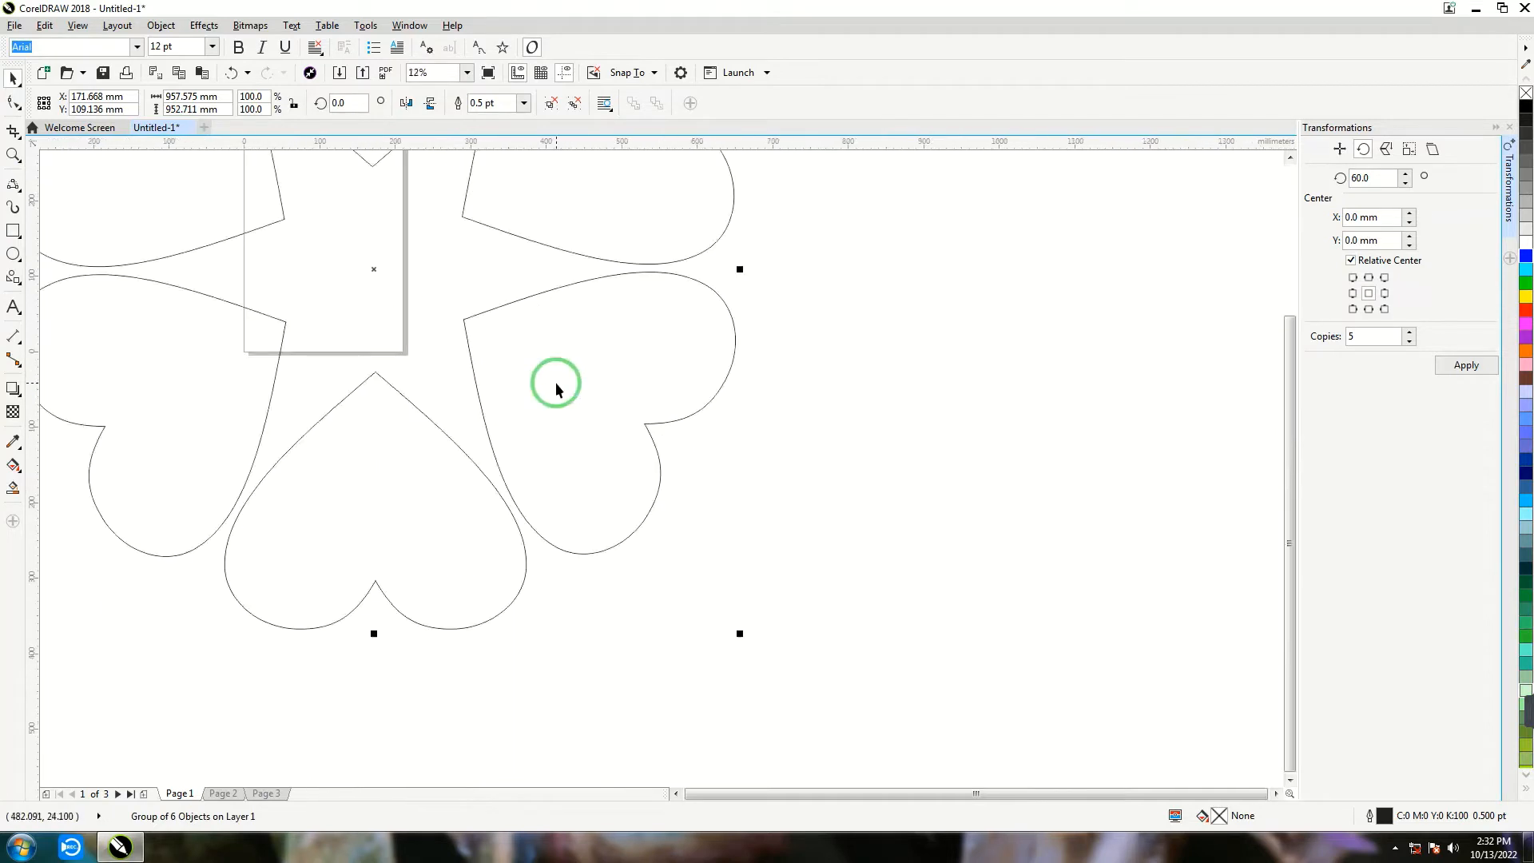
pyautogui.scroll(-1, 552, 289)
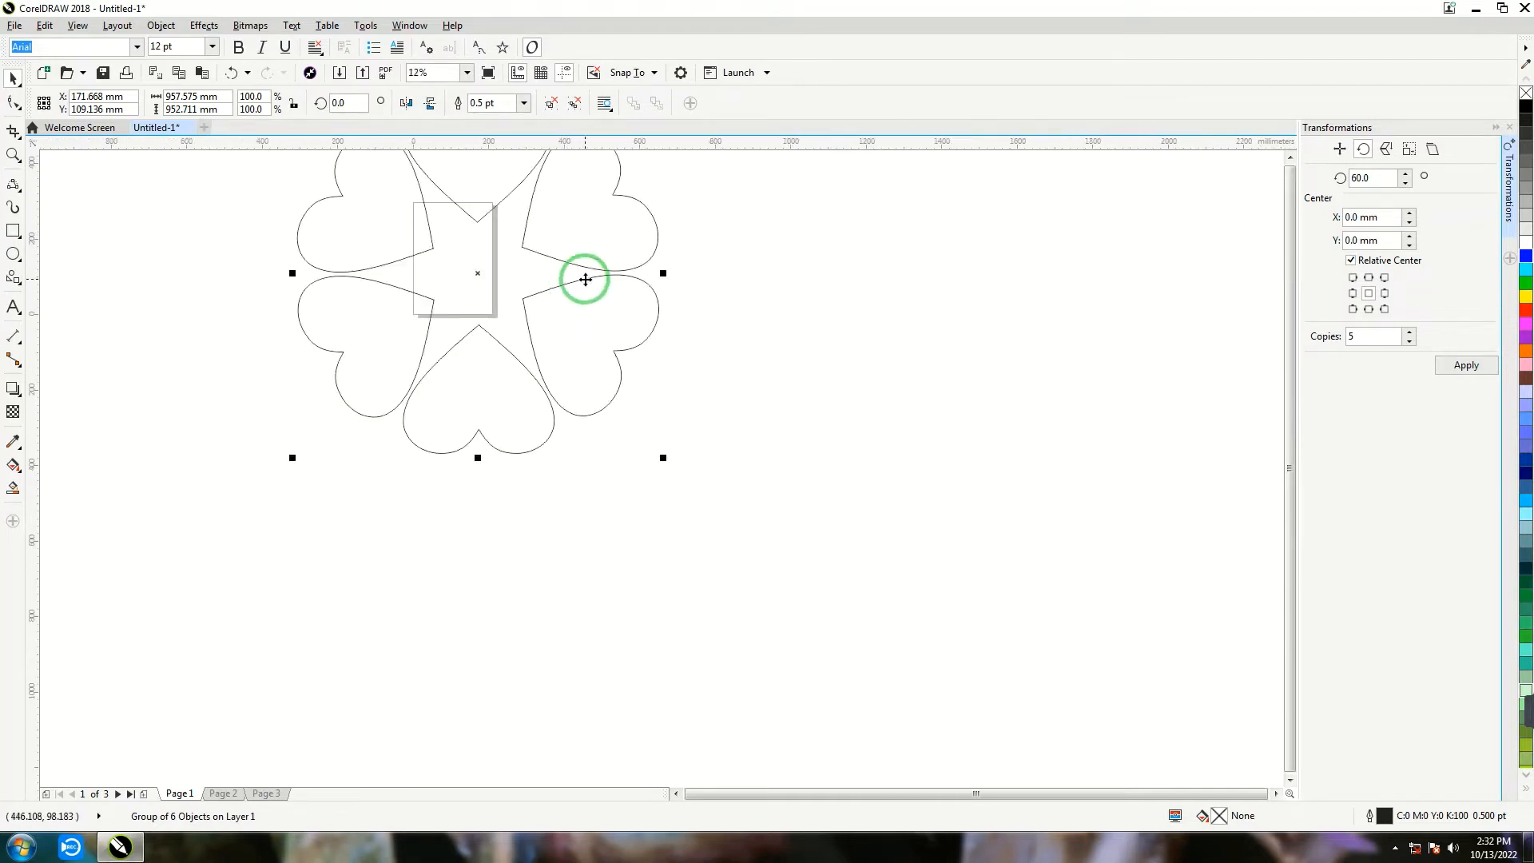
pyautogui.click(1525, 312)
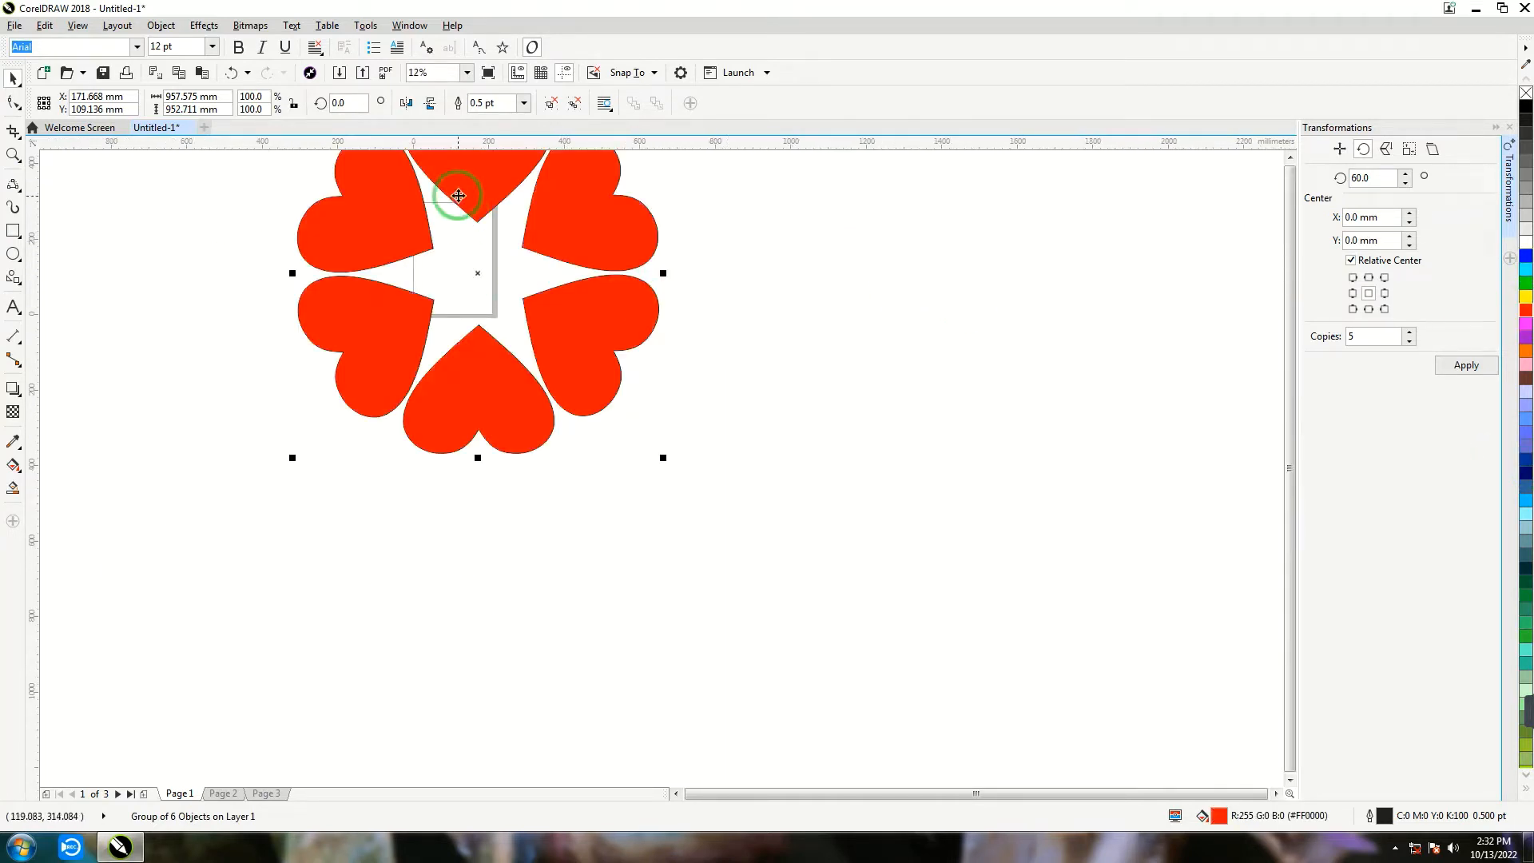
pyautogui.moveTo(476, 200); pyautogui.dragTo(600, 328)
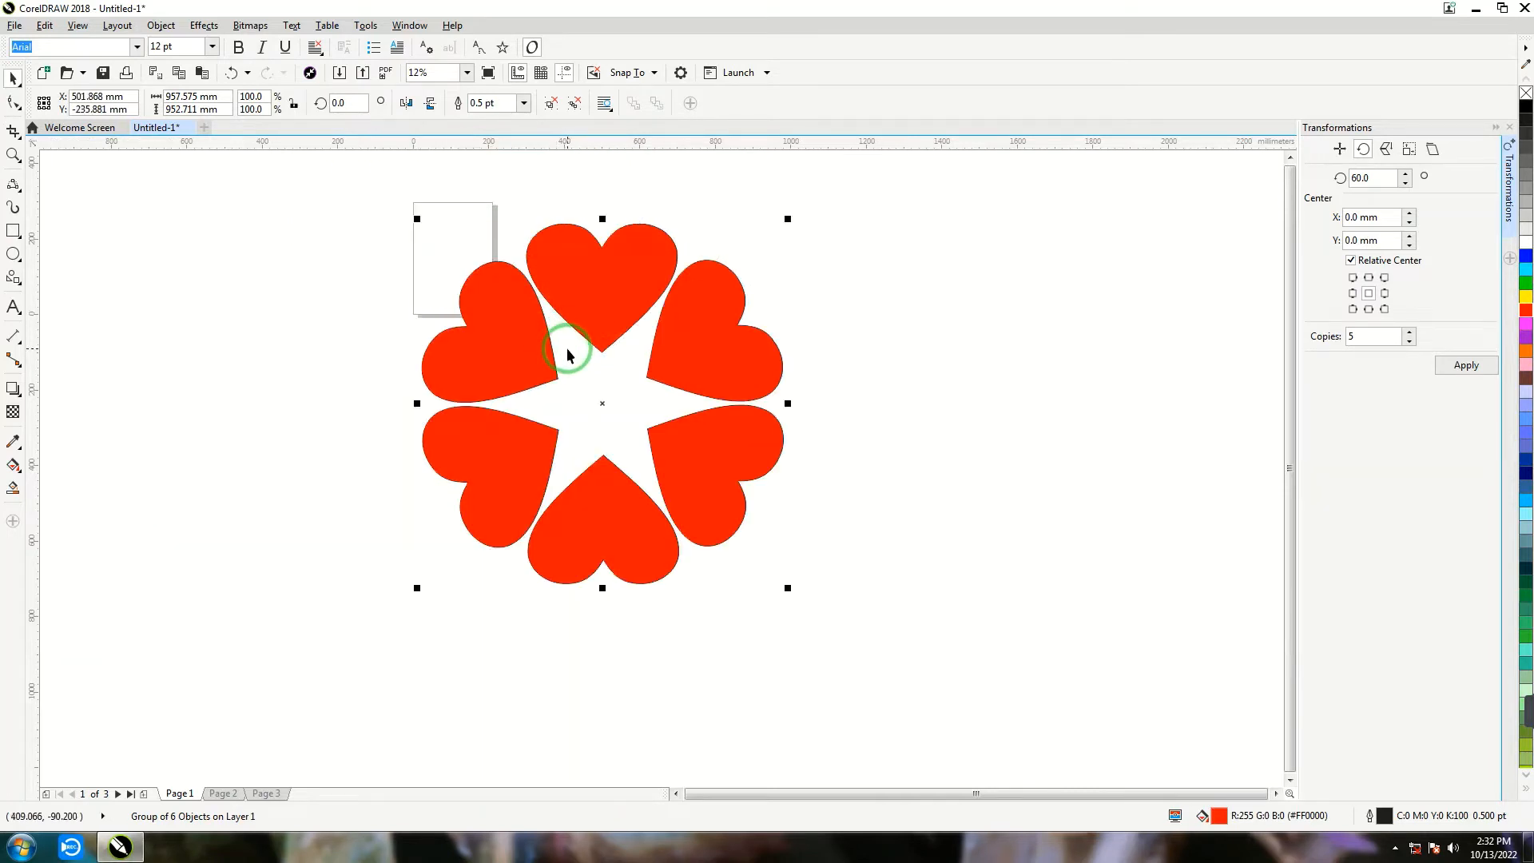
# - Duplicate the red heart ring, scale the copy to about 76%, rotate it to about 327° and centre it on the original
pyautogui.hotkey('ctrl', 'd')
pyautogui.moveTo(799, 214); pyautogui.dragTo(747, 246)
pyautogui.click(584, 276)
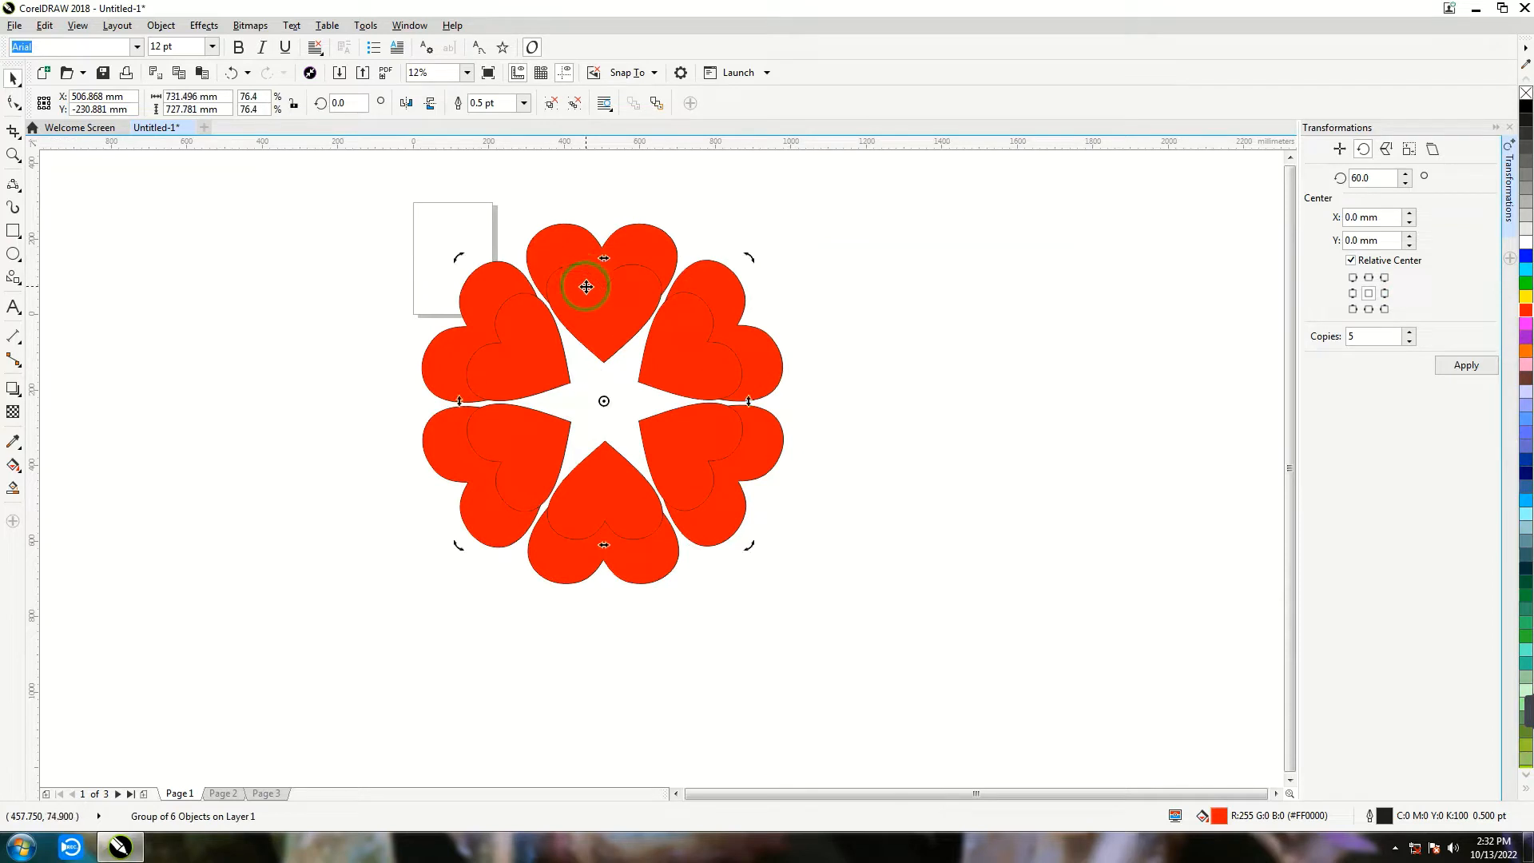
pyautogui.moveTo(748, 257); pyautogui.dragTo(800, 349)
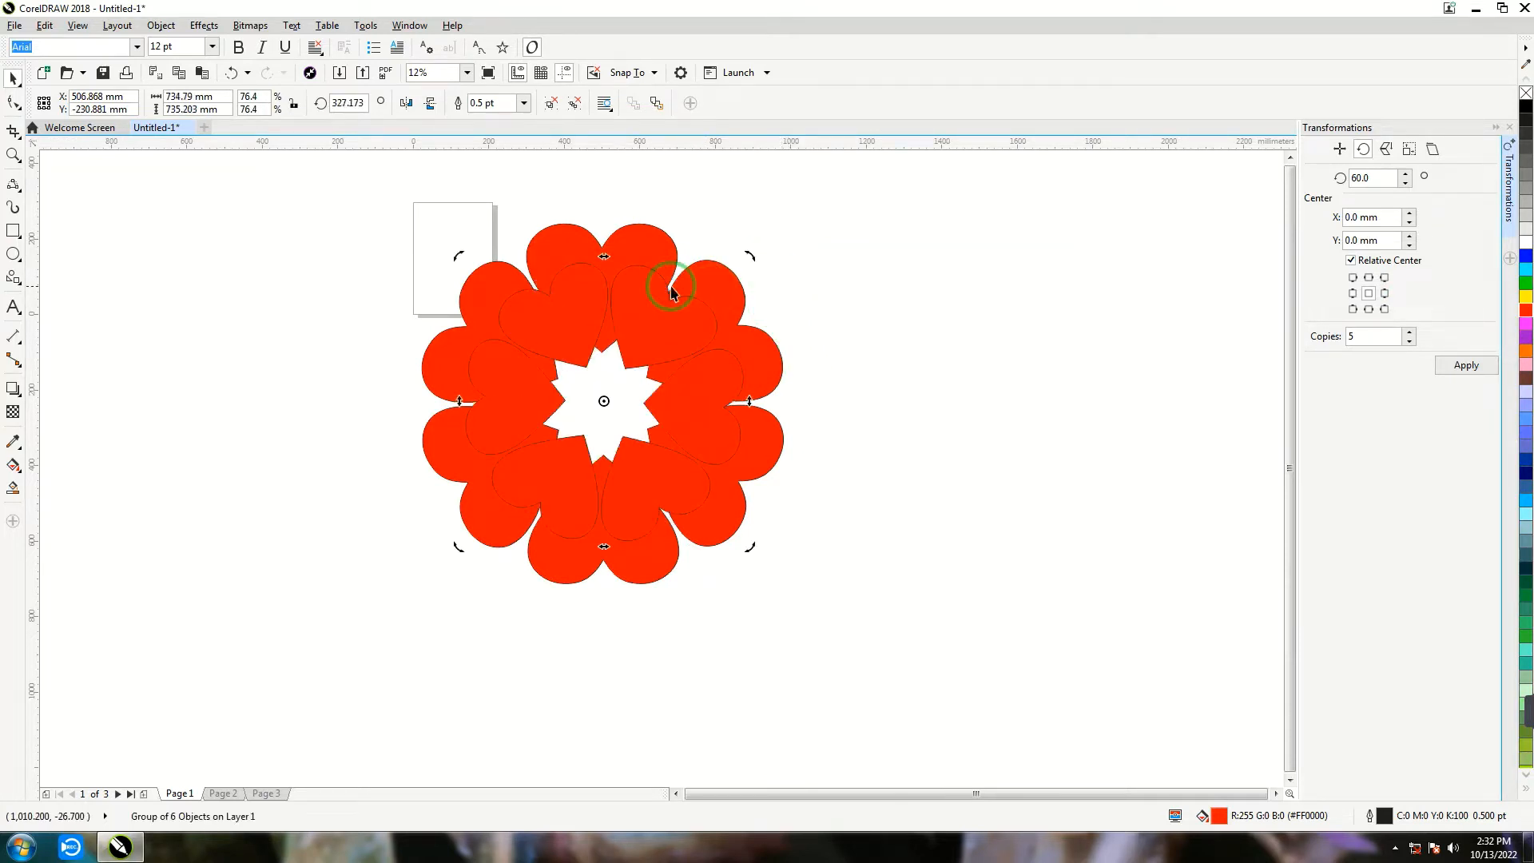
pyautogui.moveTo(625, 313); pyautogui.dragTo(636, 326)
# - Nest three more progressively smaller, rotated copies of the heart ring in the middle of the flower
pyautogui.scroll(-5, 722, 352)
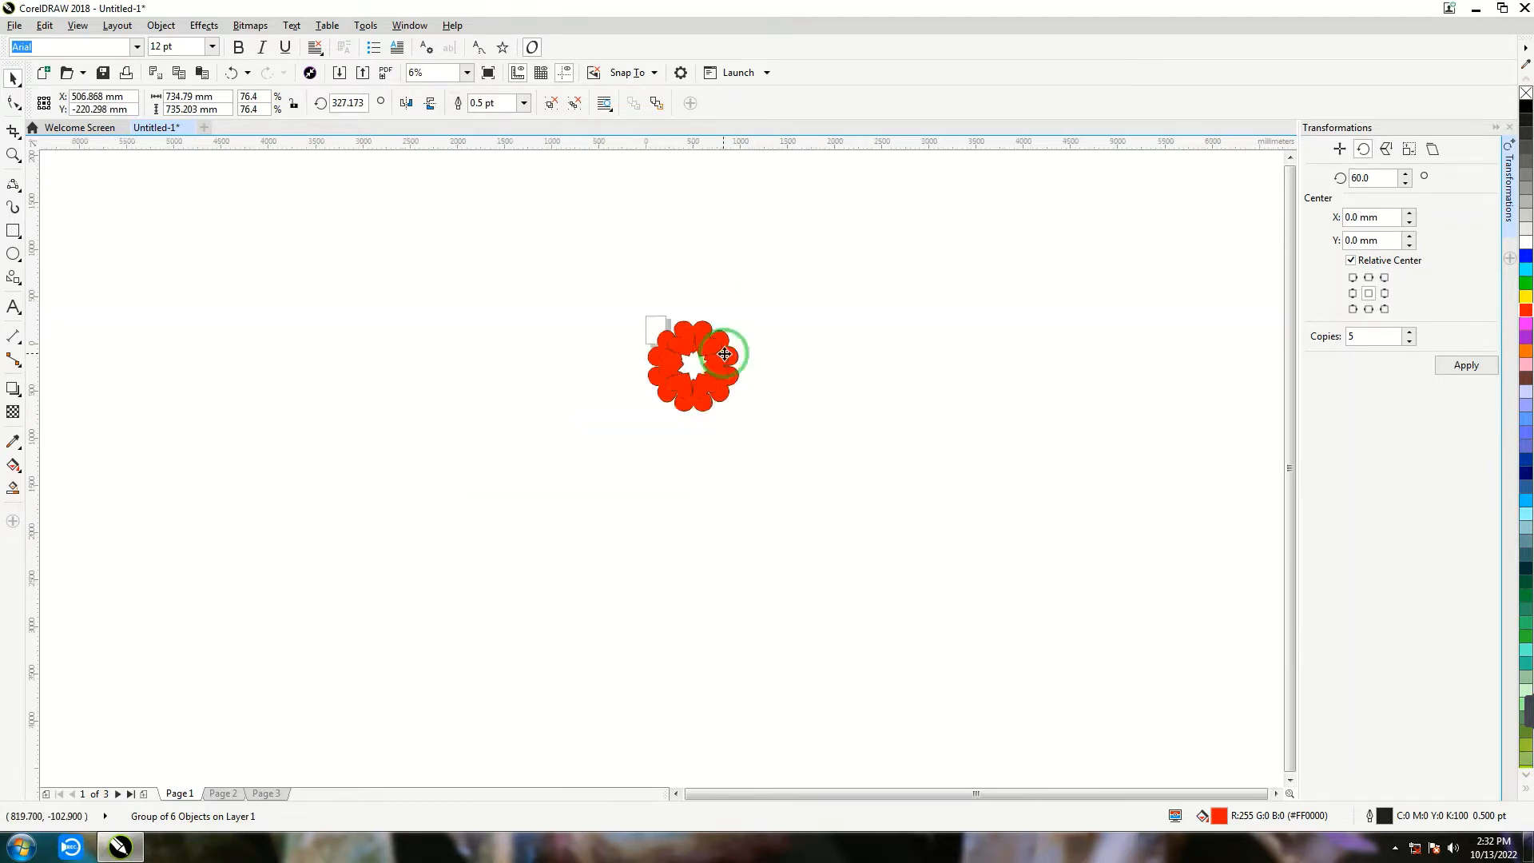
pyautogui.click(568, 361)
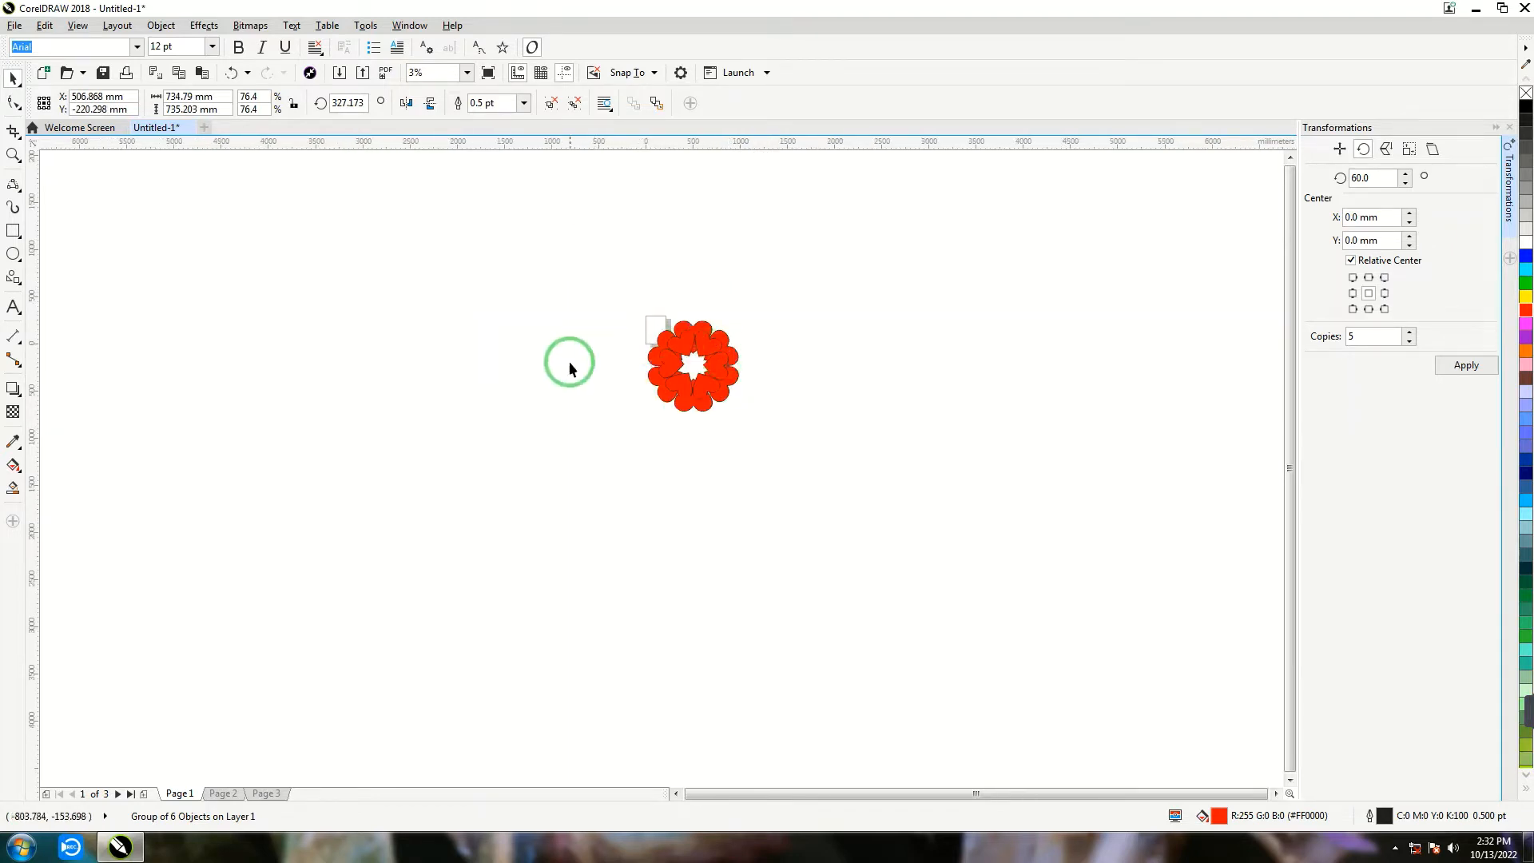
pyautogui.click(704, 344)
pyautogui.moveTo(704, 345); pyautogui.dragTo(741, 336)
pyautogui.click(588, 266)
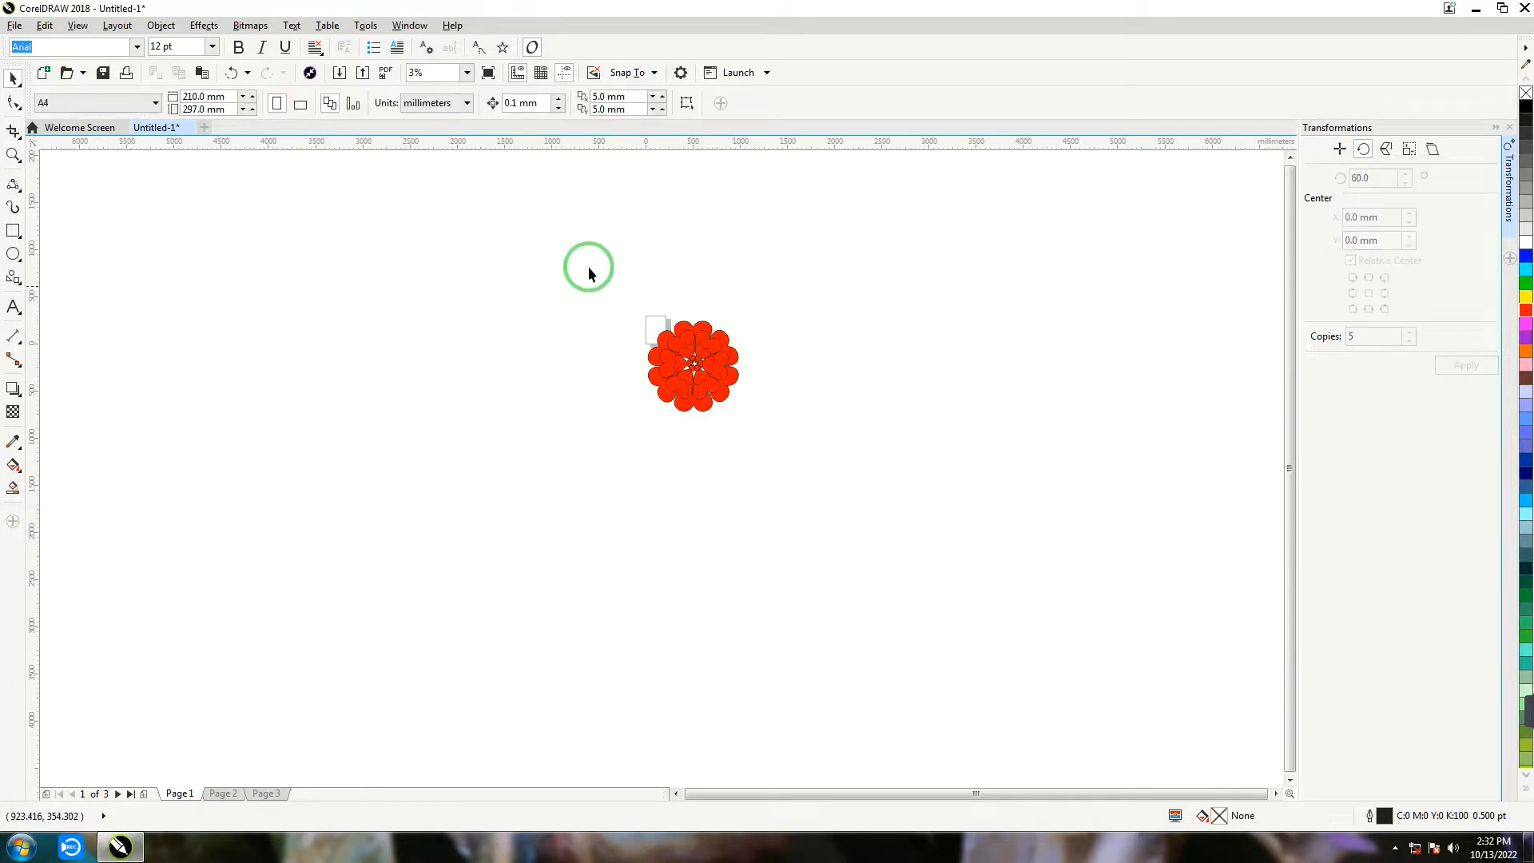
# - Select all five heart rings, remove their black outline and give them a white outline
pyautogui.moveTo(825, 474); pyautogui.dragTo(823, 473)
pyautogui.scroll(2, 765, 367)
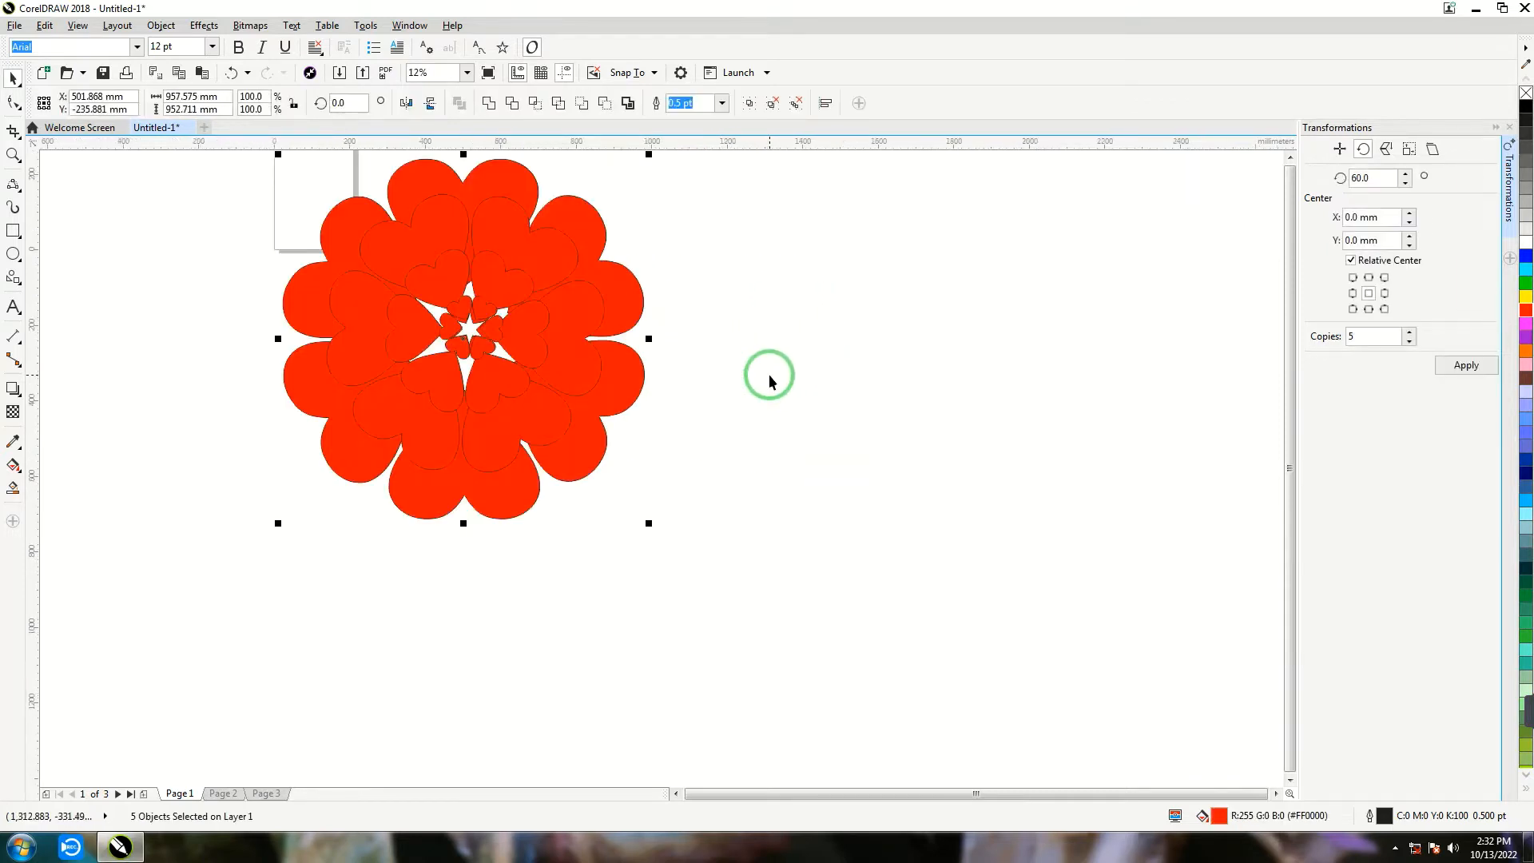
pyautogui.scroll(-1, 768, 374)
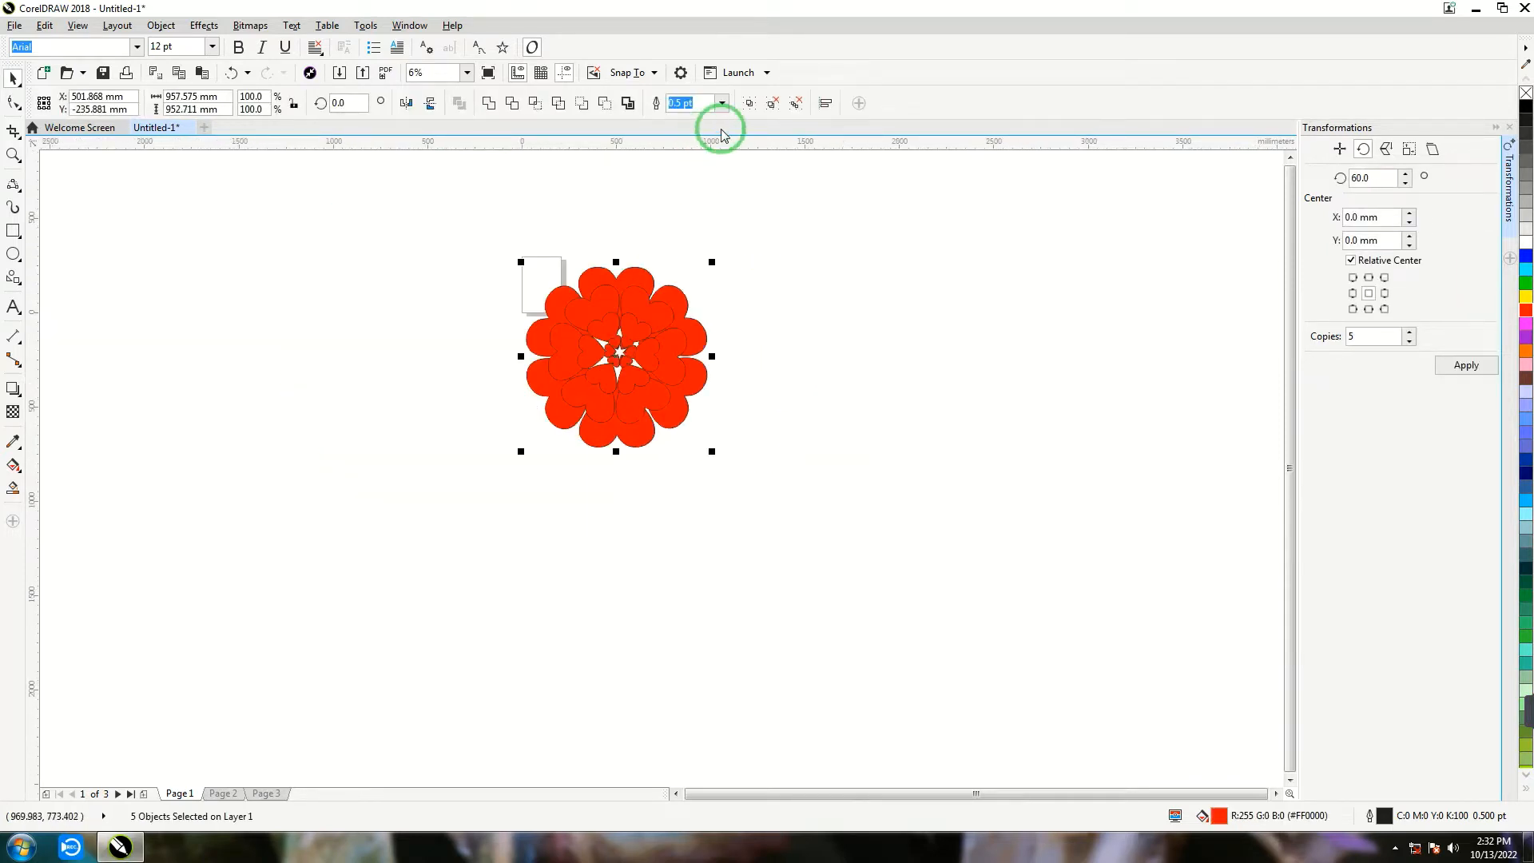
pyautogui.click(722, 103)
pyautogui.click(688, 121)
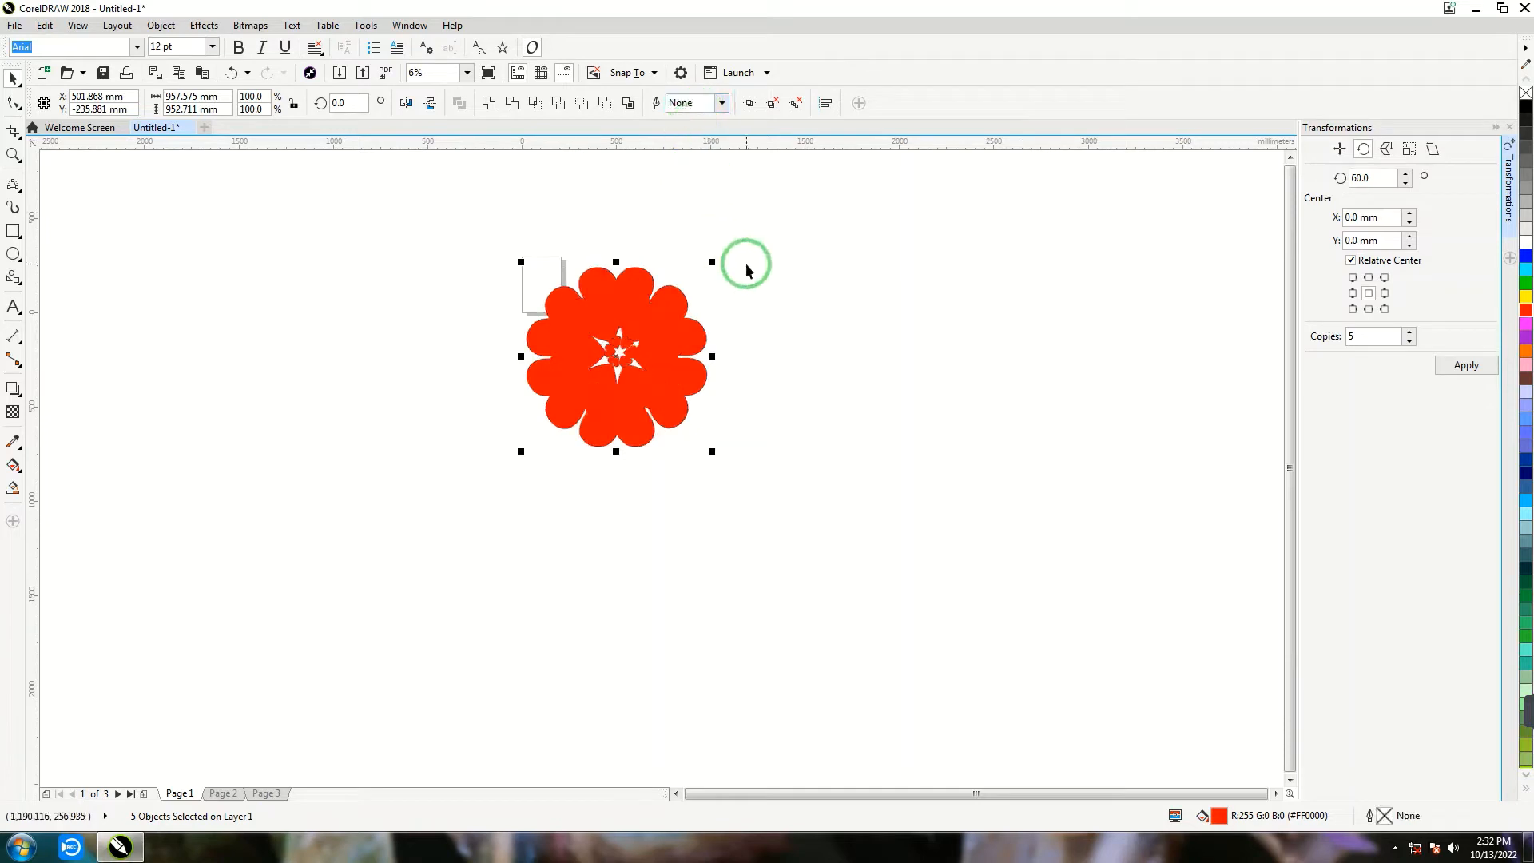
pyautogui.rightClick(1523, 246)
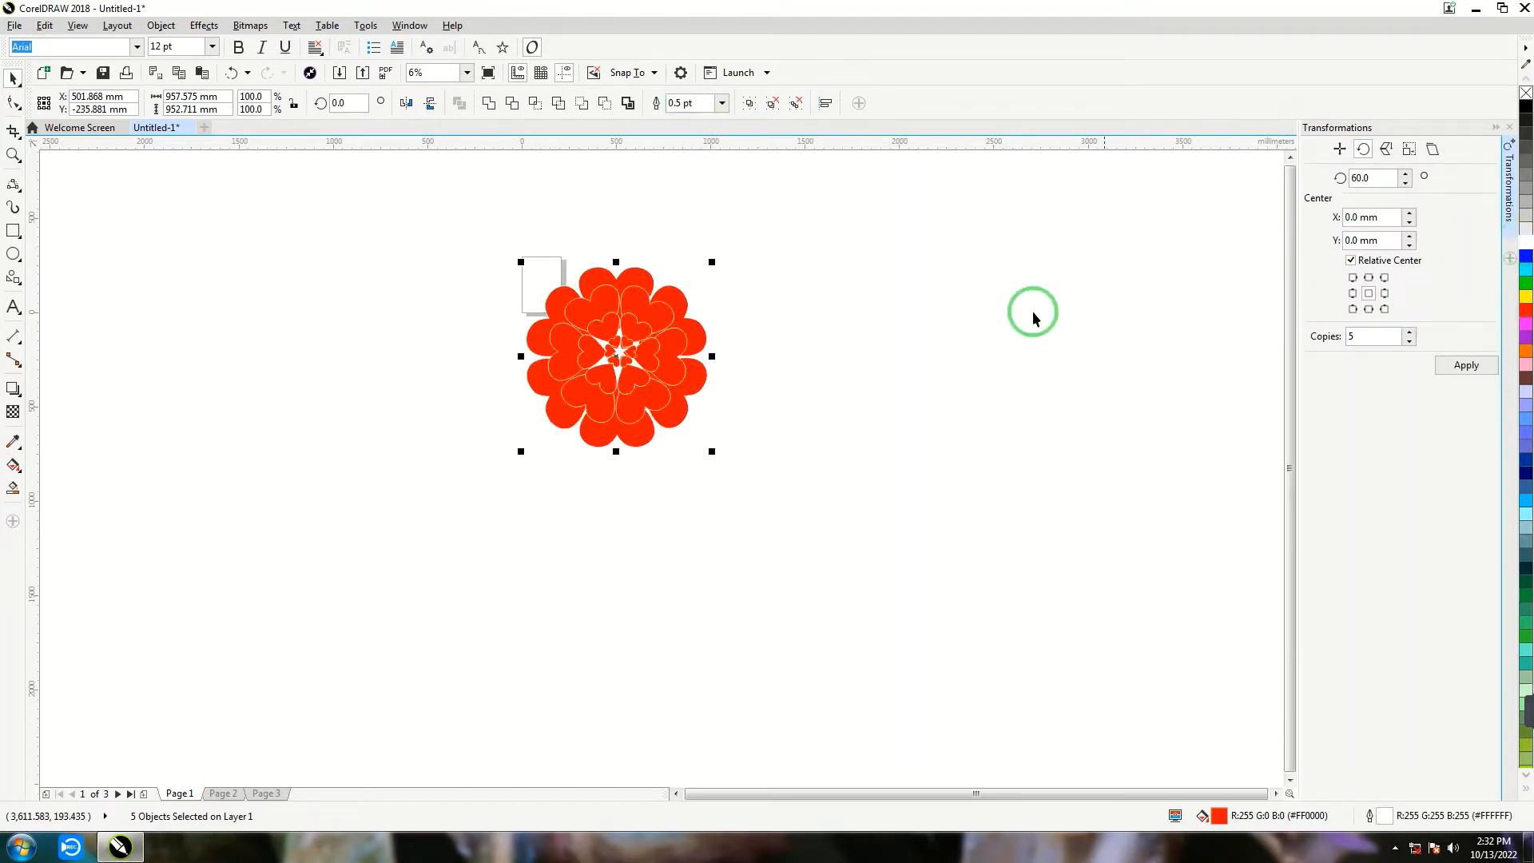
# - Select all five heart rings of the flower and group them into one object
pyautogui.click(772, 424)
pyautogui.moveTo(786, 506); pyautogui.dragTo(786, 508)
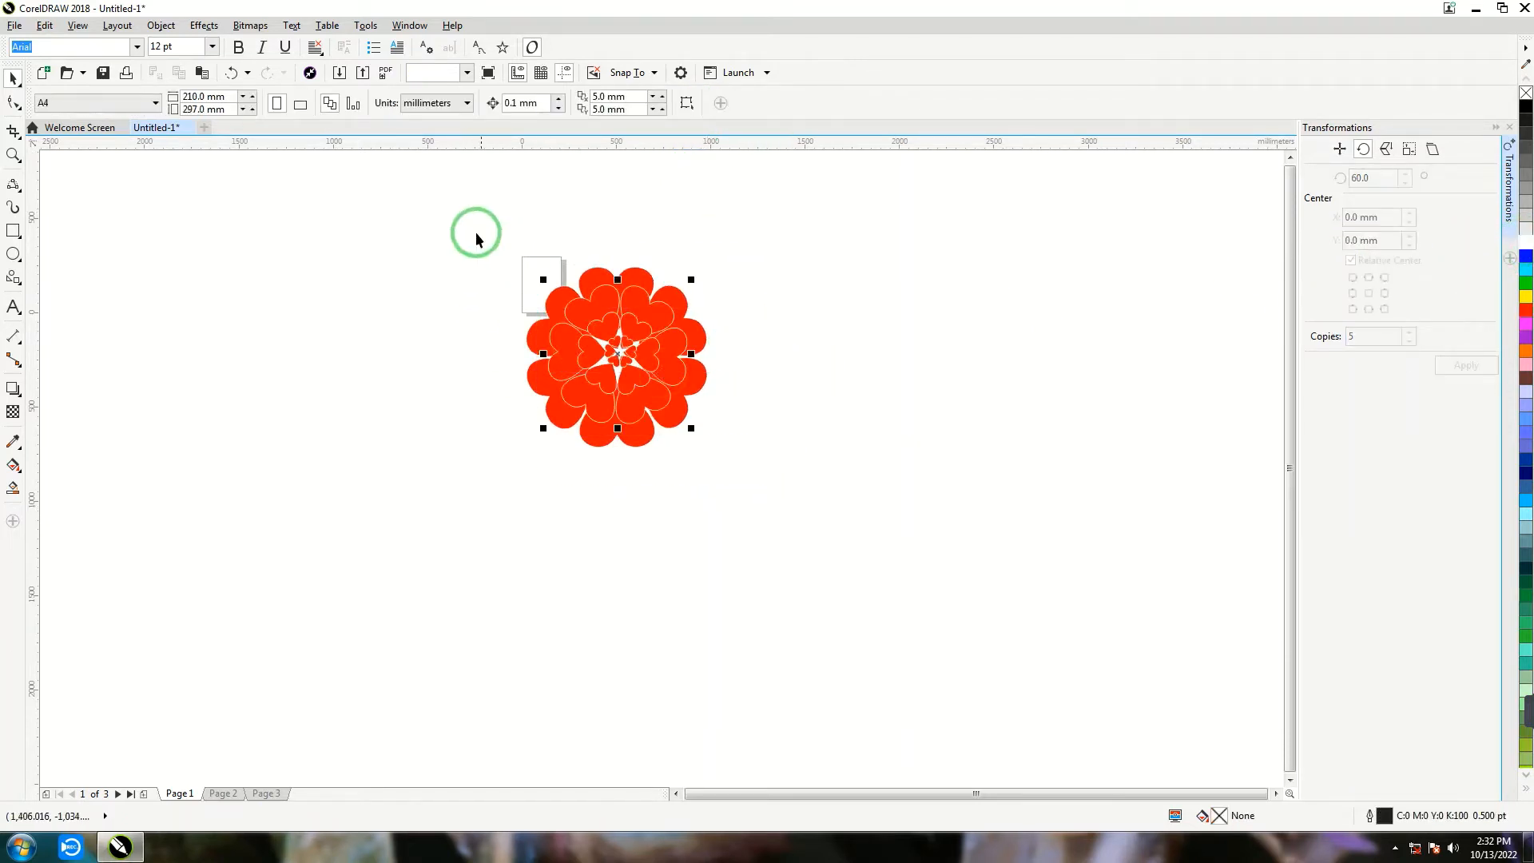
pyautogui.moveTo(471, 229); pyautogui.dragTo(780, 500)
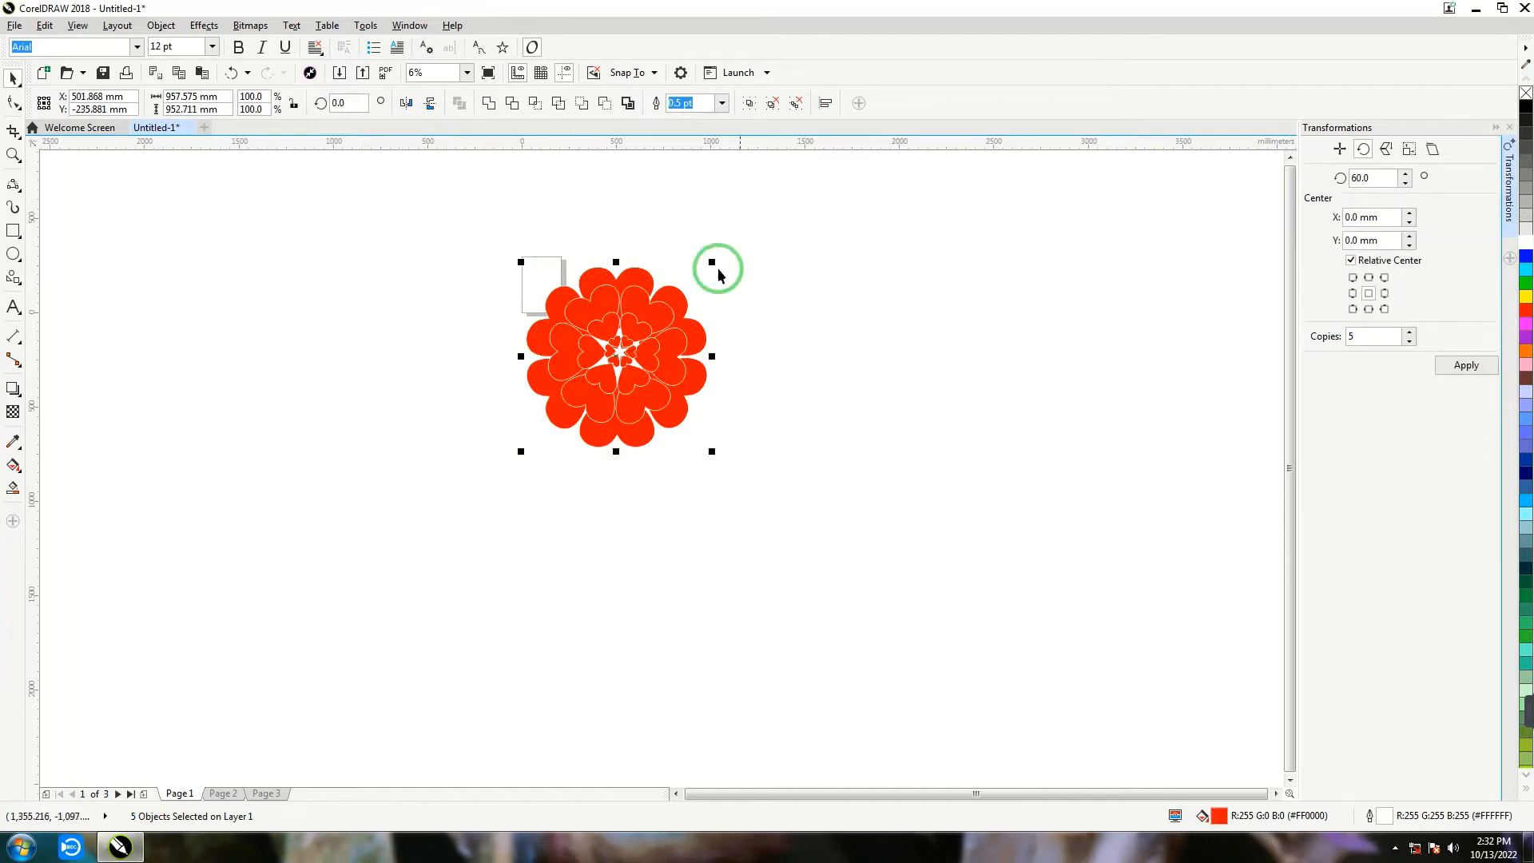
pyautogui.click(748, 104)
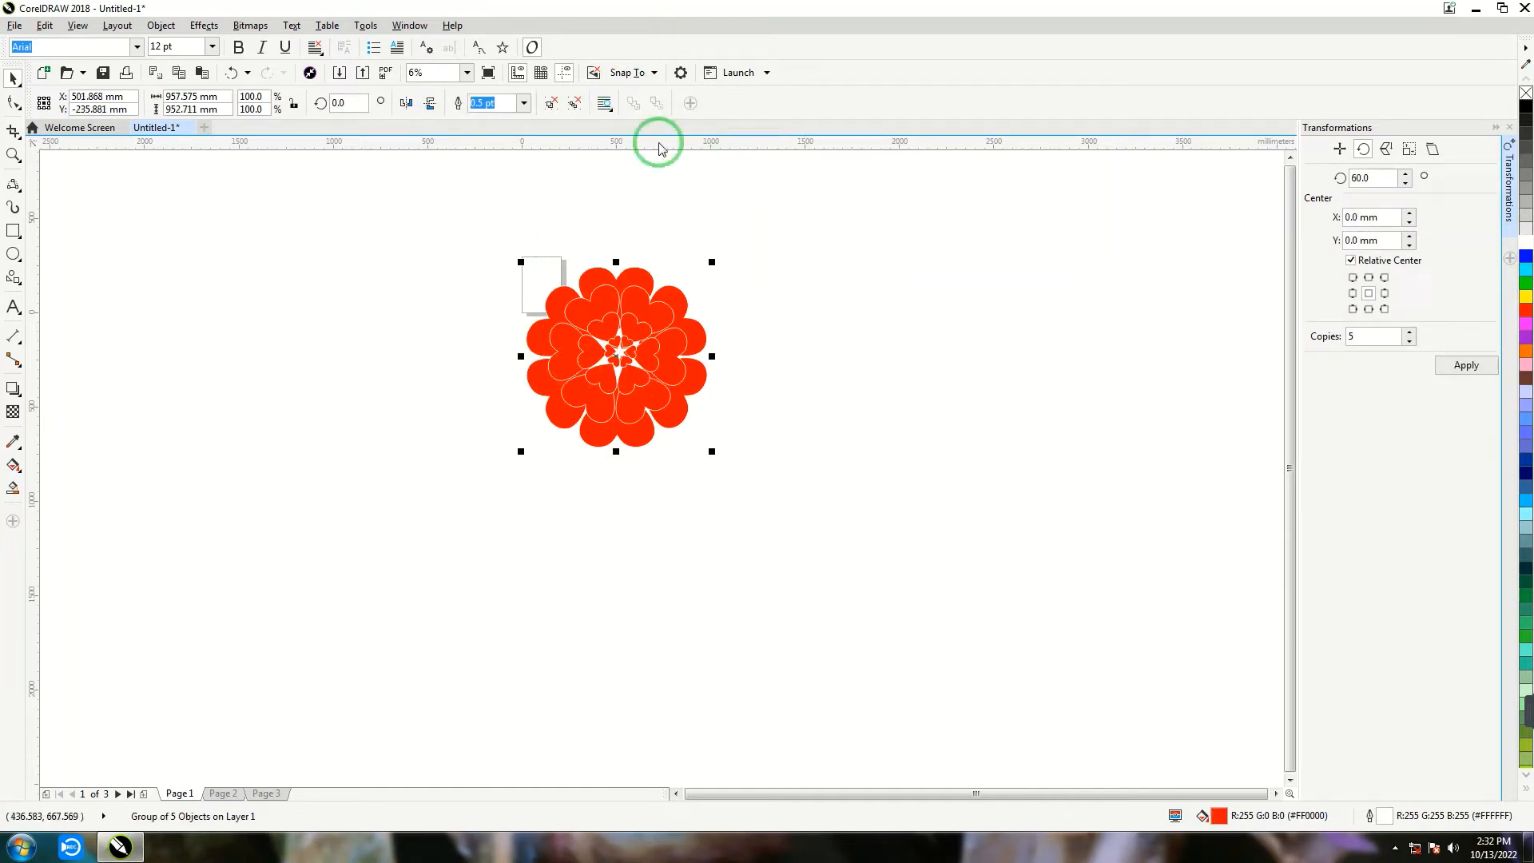
# - Apply a diagonal linear fountain fill to the flower group, running from red at the upper left to black at the lower right
pyautogui.press('g')
pyautogui.moveTo(550, 301); pyautogui.dragTo(785, 460)
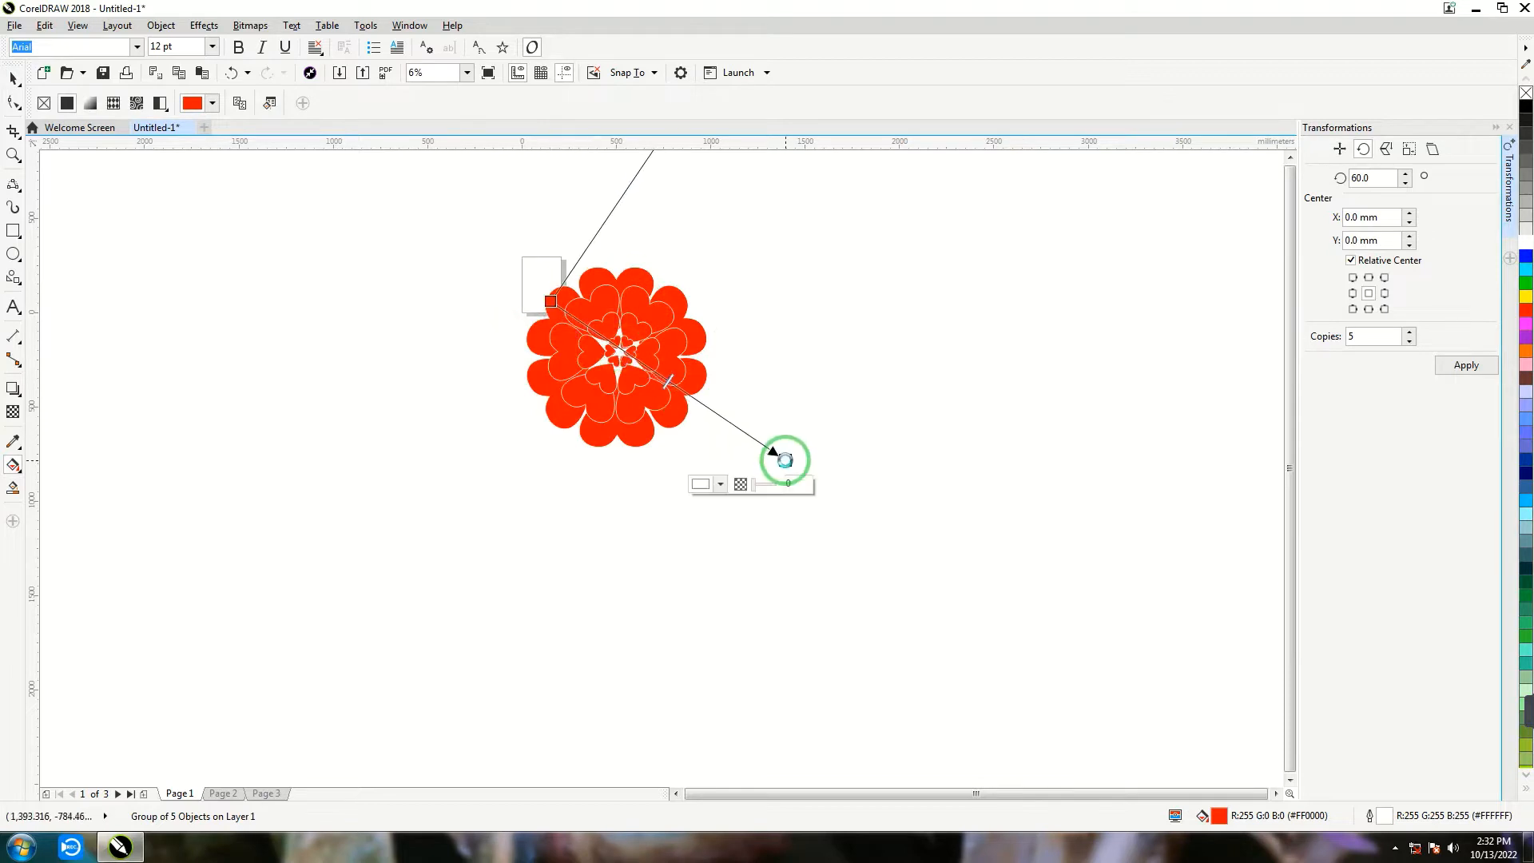
pyautogui.click(1525, 107)
pyautogui.moveTo(785, 460); pyautogui.dragTo(741, 399)
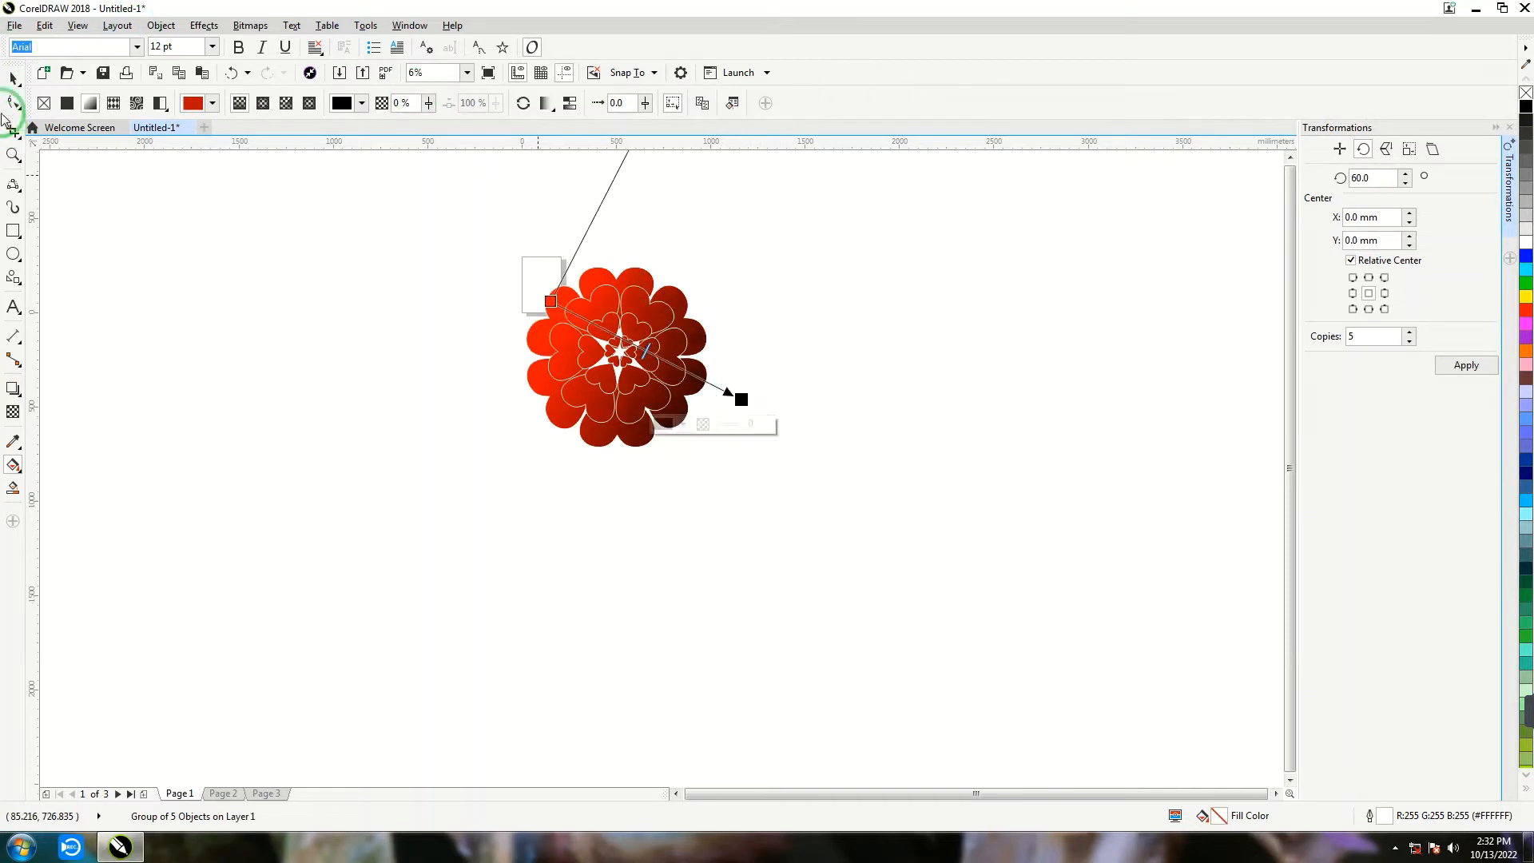
# - Move the flower group into the empty area right of the page, to about X 2,166 mm, Y 65 mm
pyautogui.click(13, 78)
pyautogui.click(188, 298)
pyautogui.moveTo(584, 328); pyautogui.dragTo(963, 260)
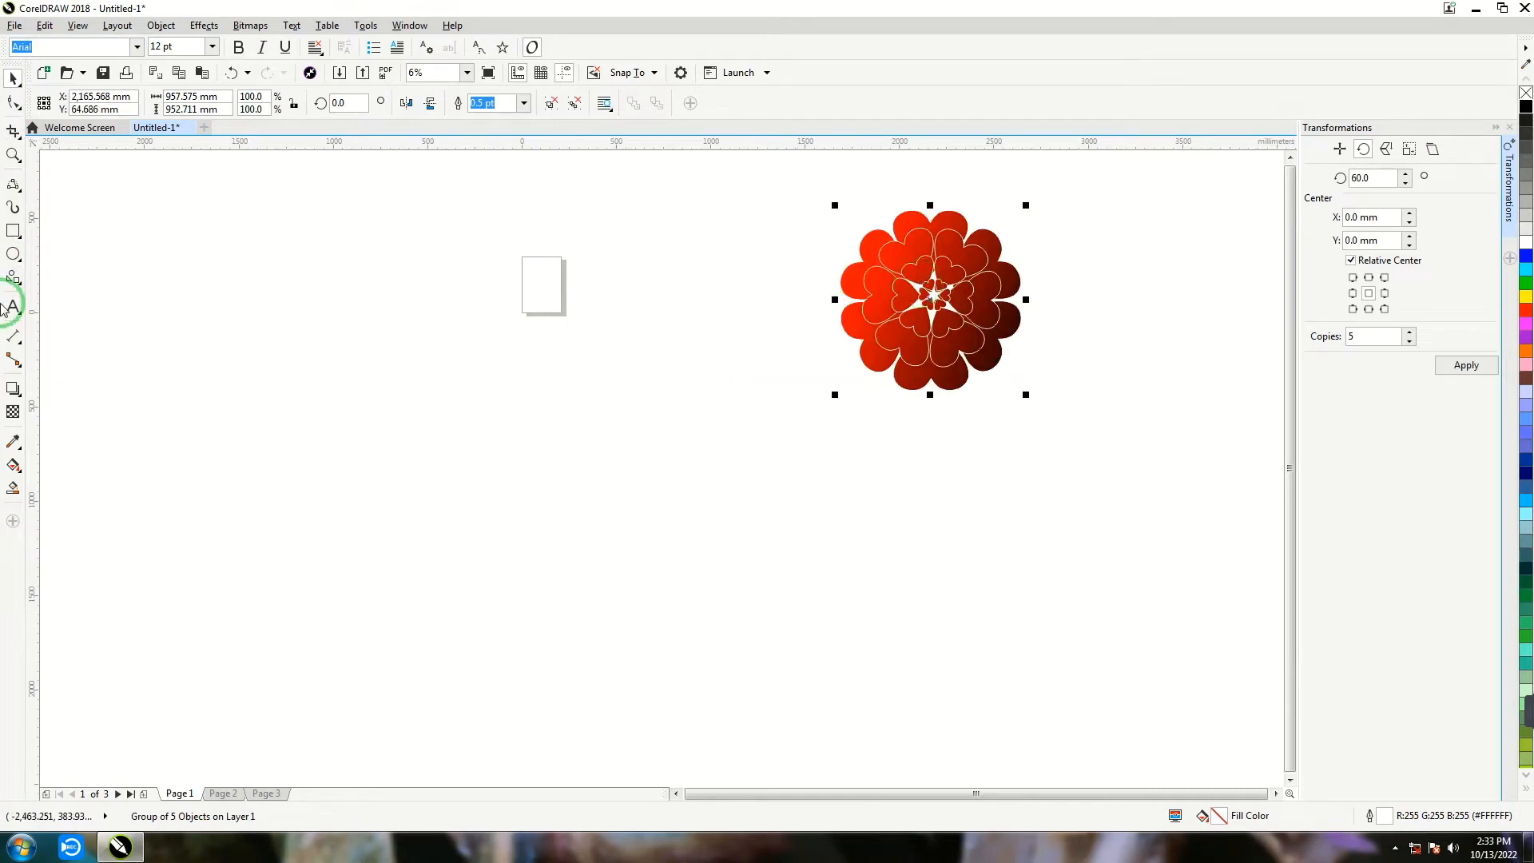
# - Draw a thin closed stem from two 3-point curves sharing both endpoints, about 4,255 mm wide and 2,375 mm high
pyautogui.click(14, 185)
pyautogui.moveTo(129, 220)
pyautogui.mouseDown()
pyautogui.moveTo(353, 380)
pyautogui.moveTo(760, 607)
pyautogui.moveTo(931, 668)
pyautogui.mouseUp()
pyautogui.moveTo(667, 567)
pyautogui.mouseDown()
pyautogui.moveTo(367, 455)
pyautogui.moveTo(366, 489)
pyautogui.mouseUp()
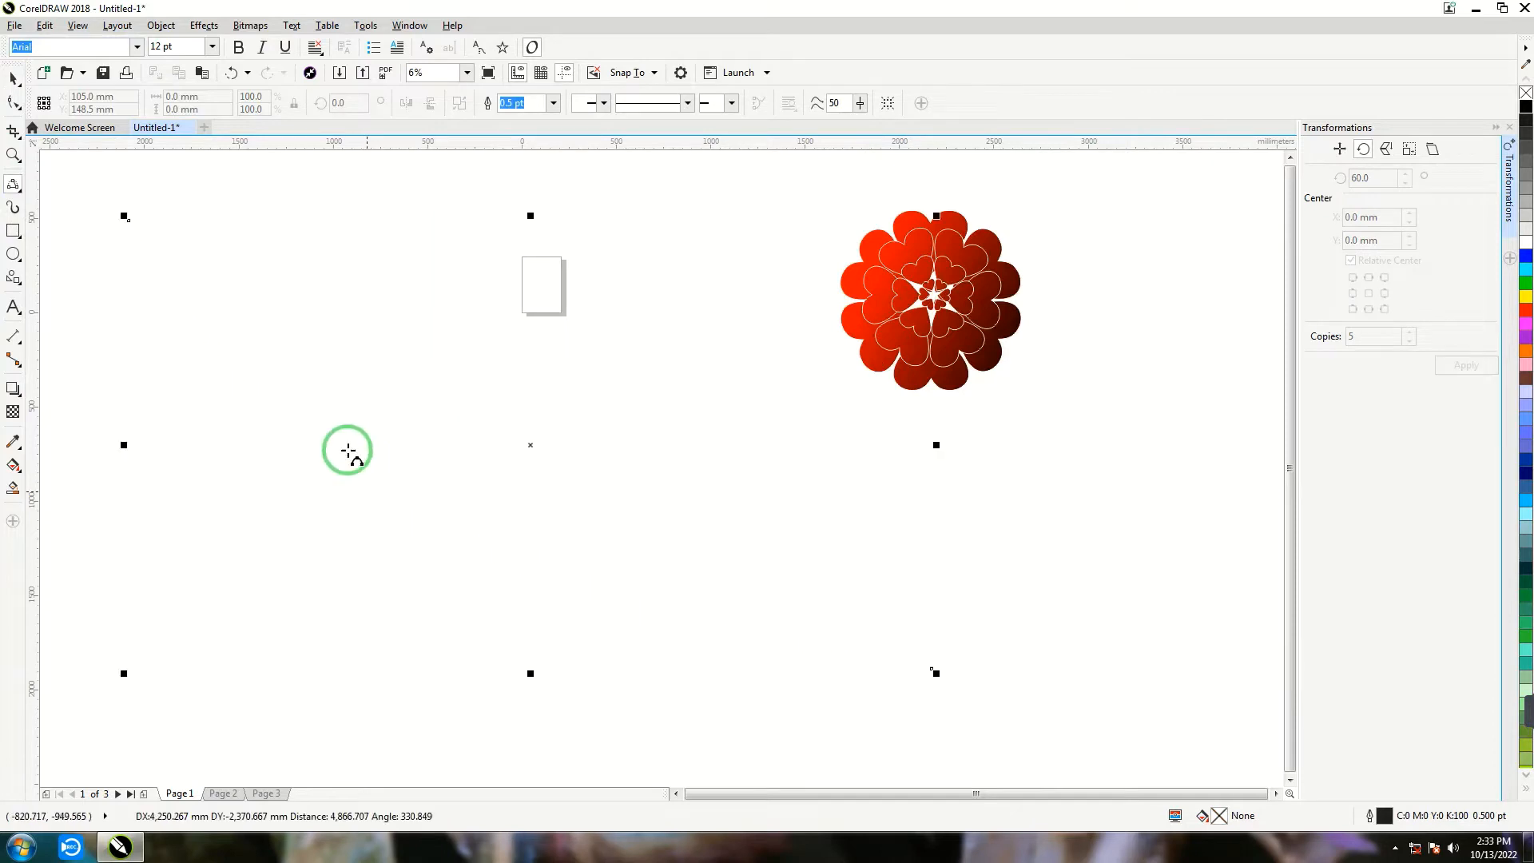
pyautogui.click(127, 219)
pyautogui.moveTo(854, 589); pyautogui.dragTo(931, 668)
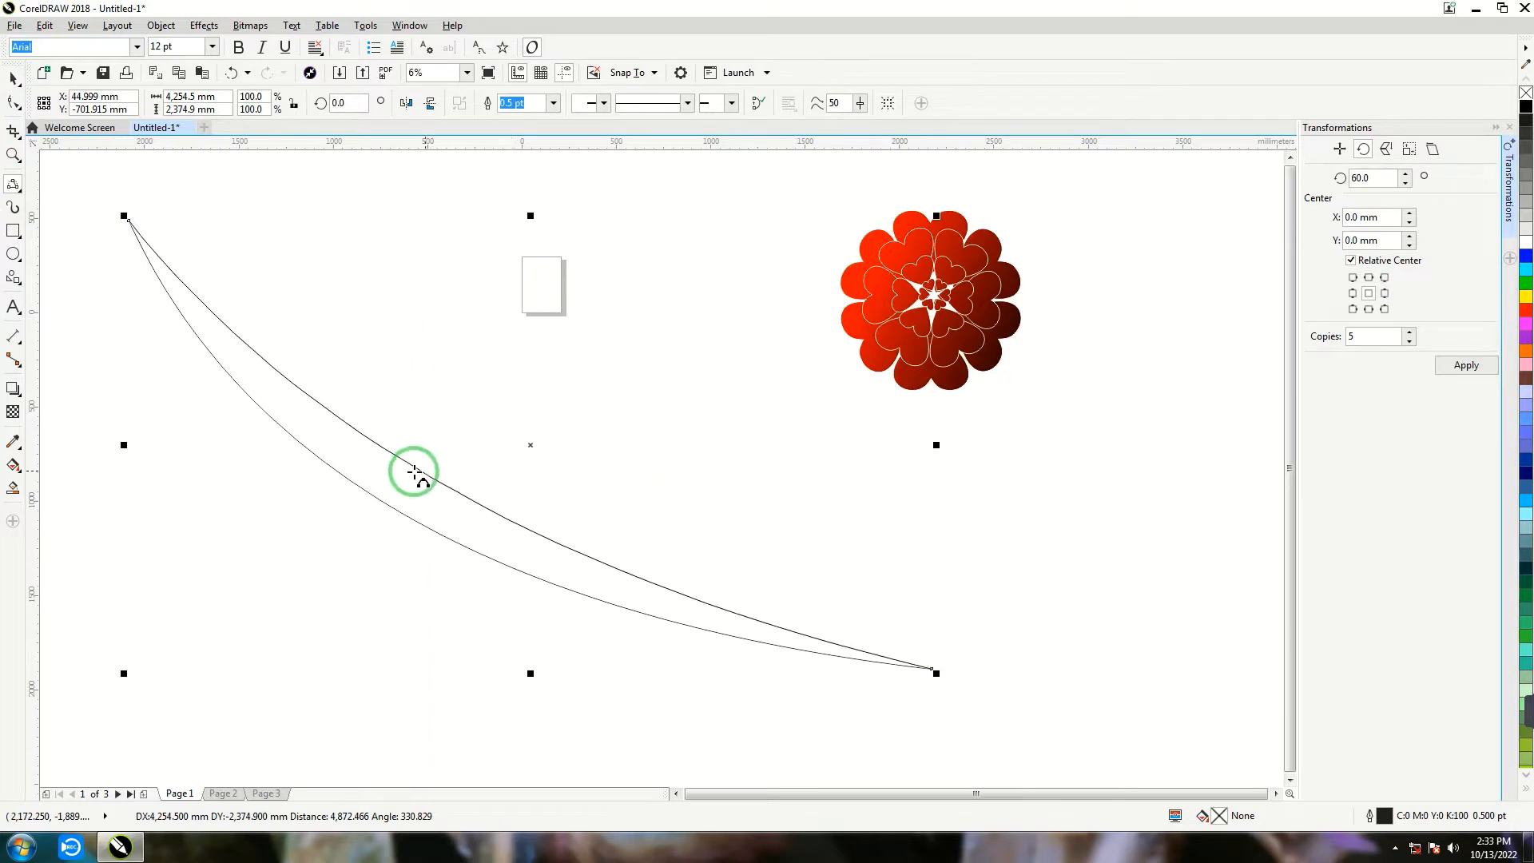
pyautogui.click(387, 483)
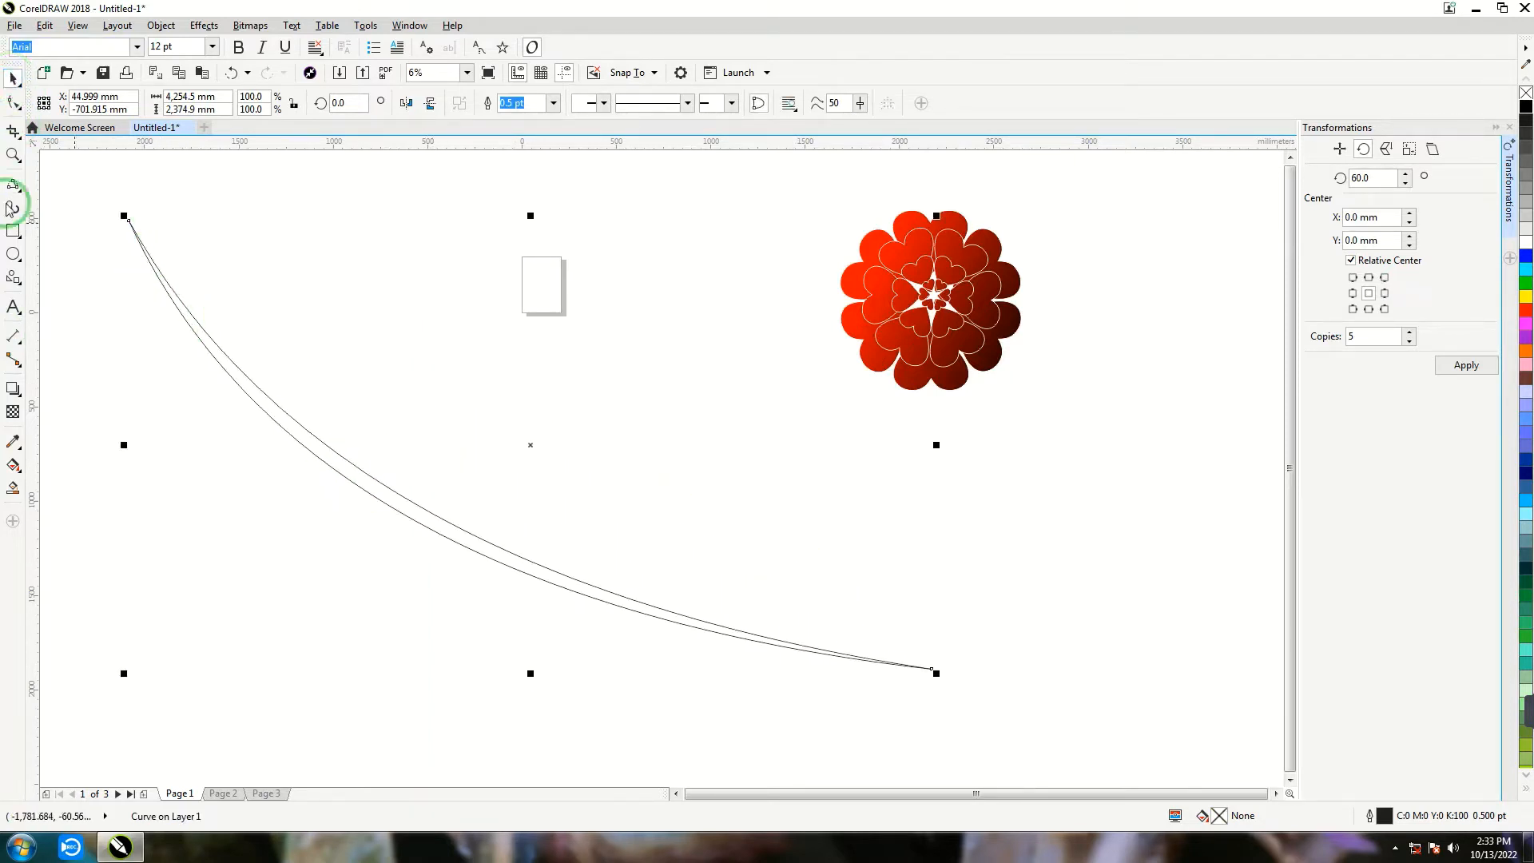
# - Reshape the stem by moving its upper node inward and bending both edges into a steeper curve
pyautogui.press('F10')
pyautogui.moveTo(133, 221); pyautogui.dragTo(278, 232)
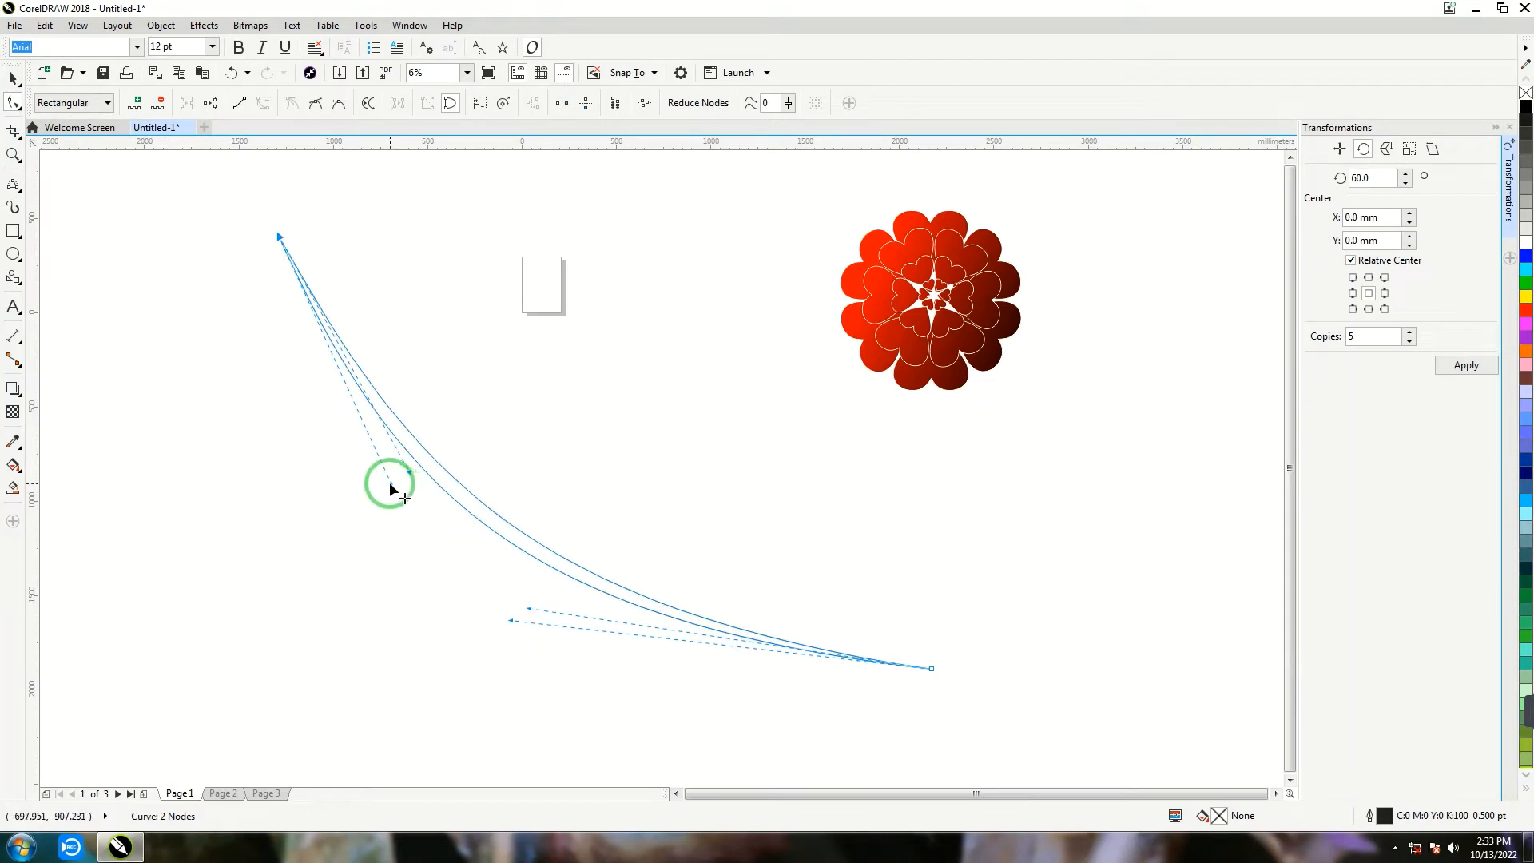
pyautogui.moveTo(392, 484); pyautogui.dragTo(304, 460)
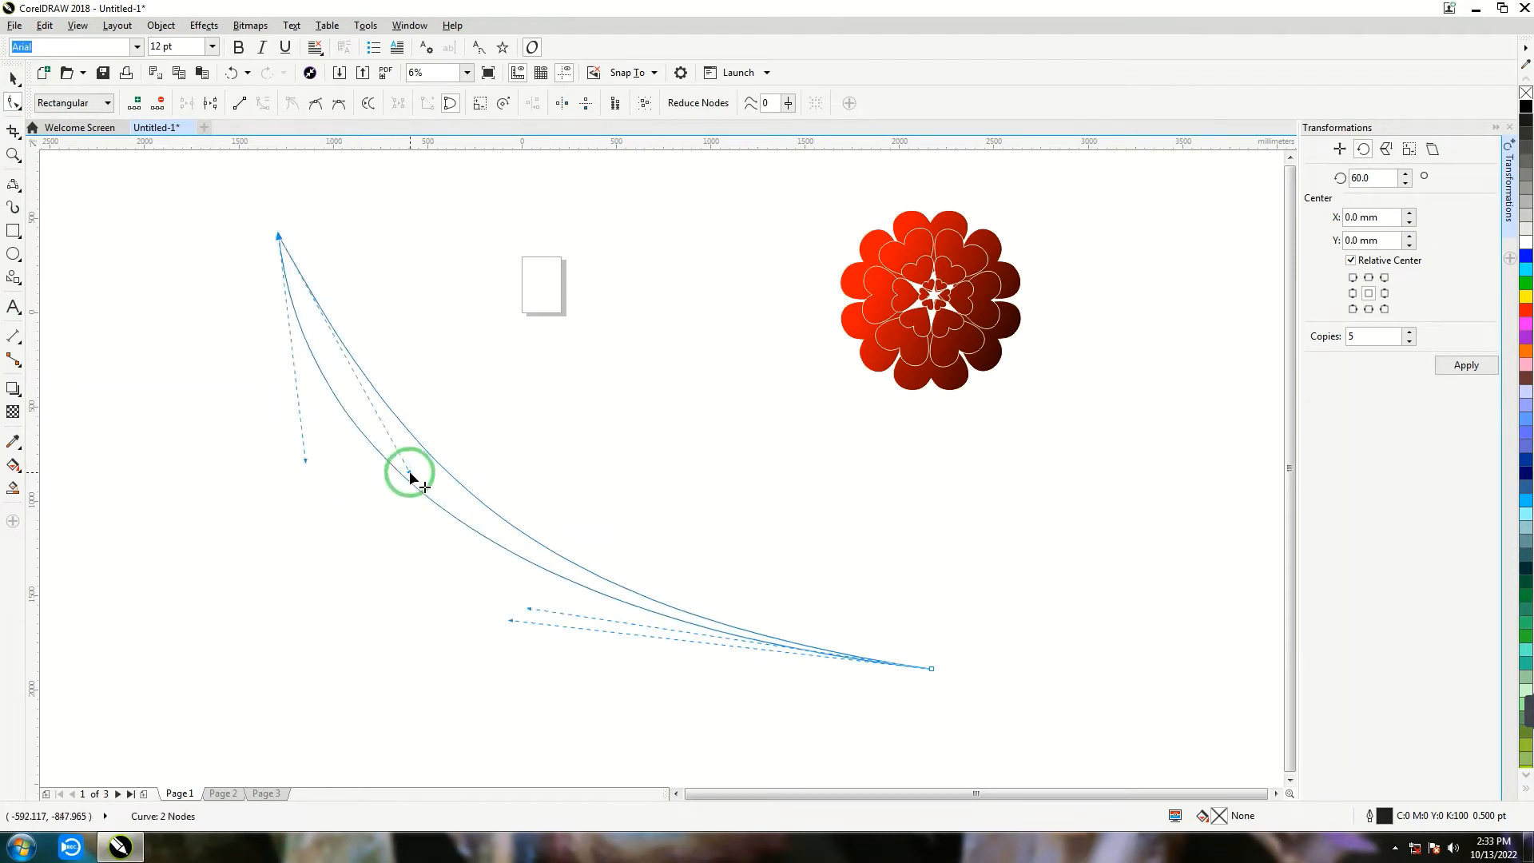
pyautogui.moveTo(409, 477); pyautogui.dragTo(305, 423)
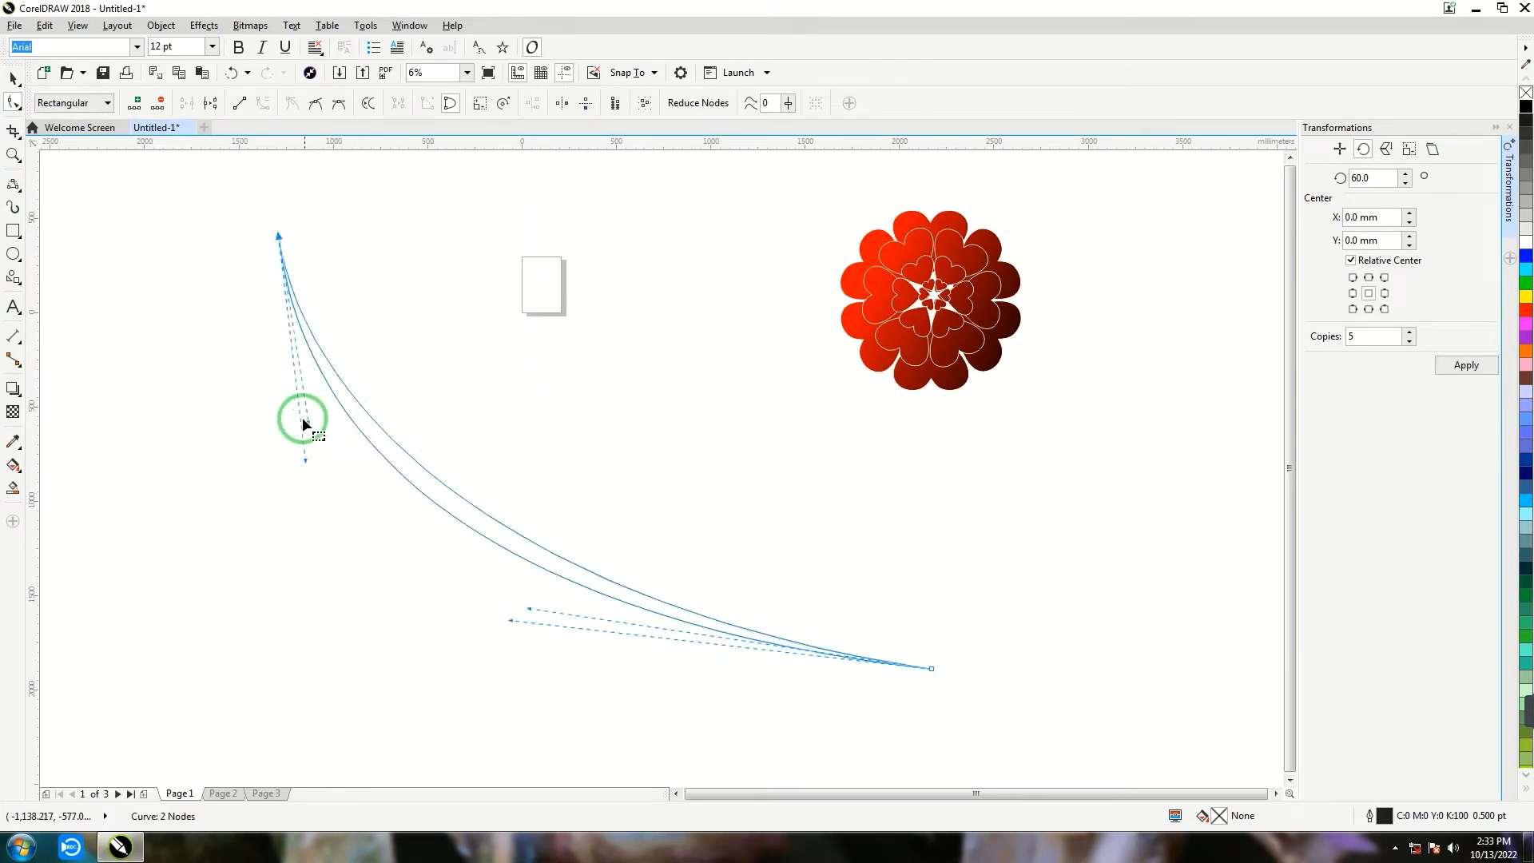
# - Place the flower group on the upper end of the stem
pyautogui.click(14, 78)
pyautogui.moveTo(951, 338); pyautogui.dragTo(283, 252)
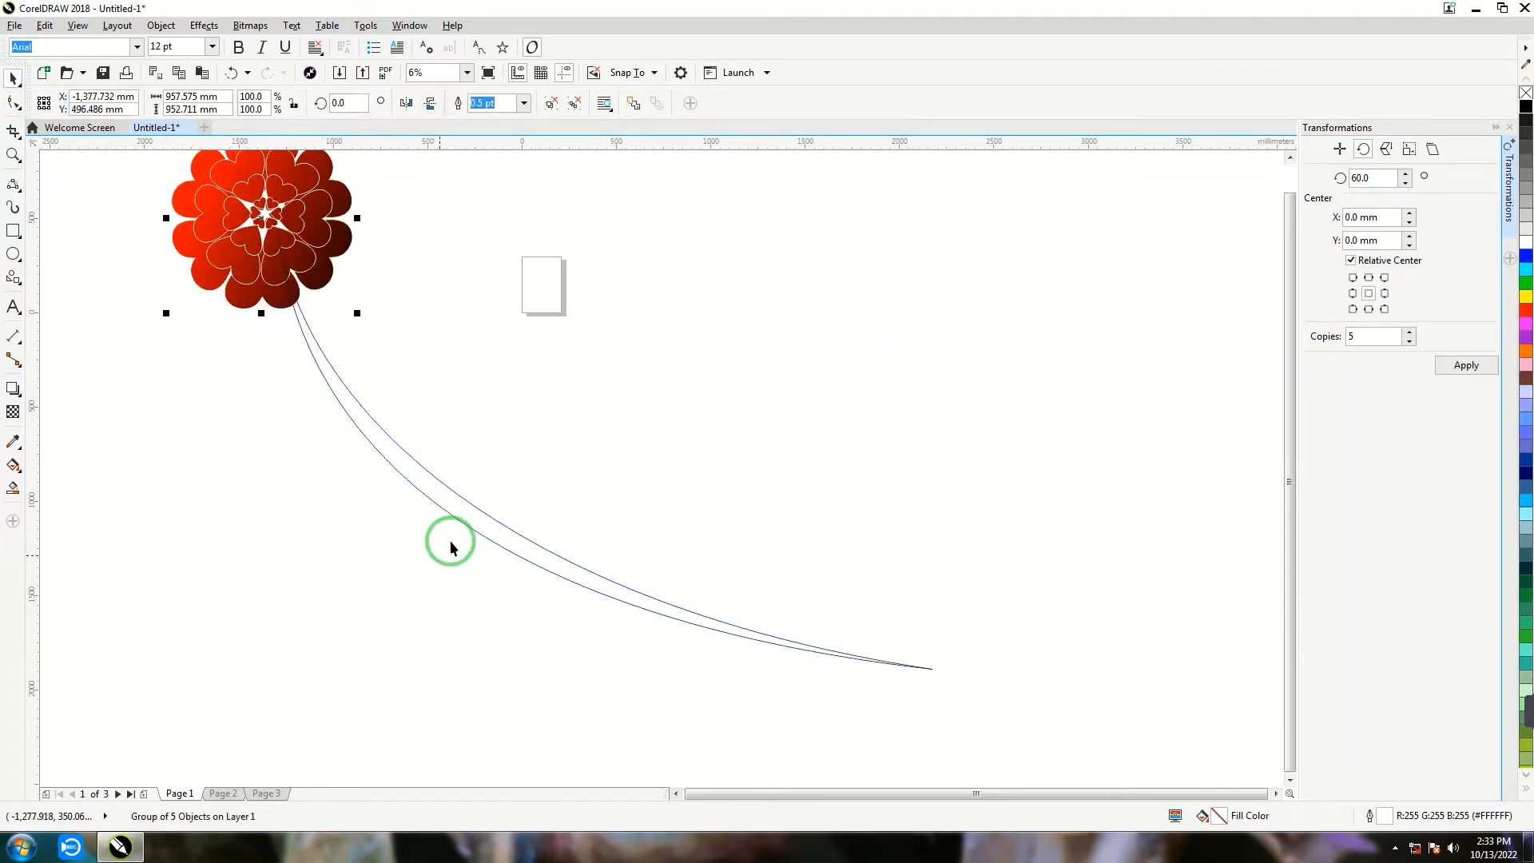
pyautogui.click(462, 517)
pyautogui.click(1107, 361)
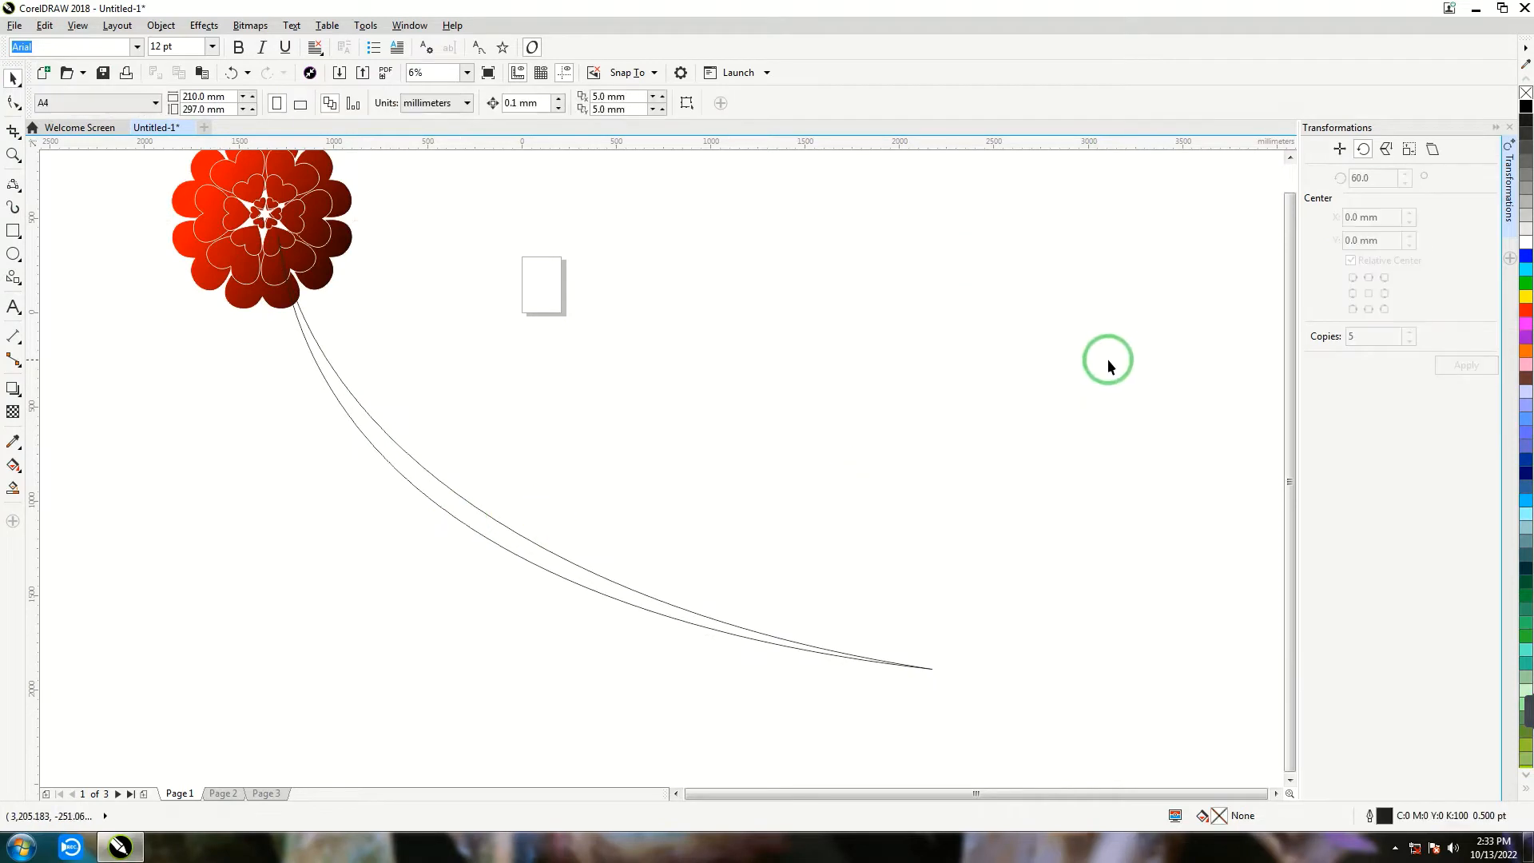
# - Scale the stem to 76.8% and rotate it to about 243° so it arches up to the right
pyautogui.click(596, 577)
pyautogui.moveTo(273, 674); pyautogui.dragTo(425, 572)
pyautogui.click(473, 390)
pyautogui.moveTo(422, 230); pyautogui.dragTo(780, 343)
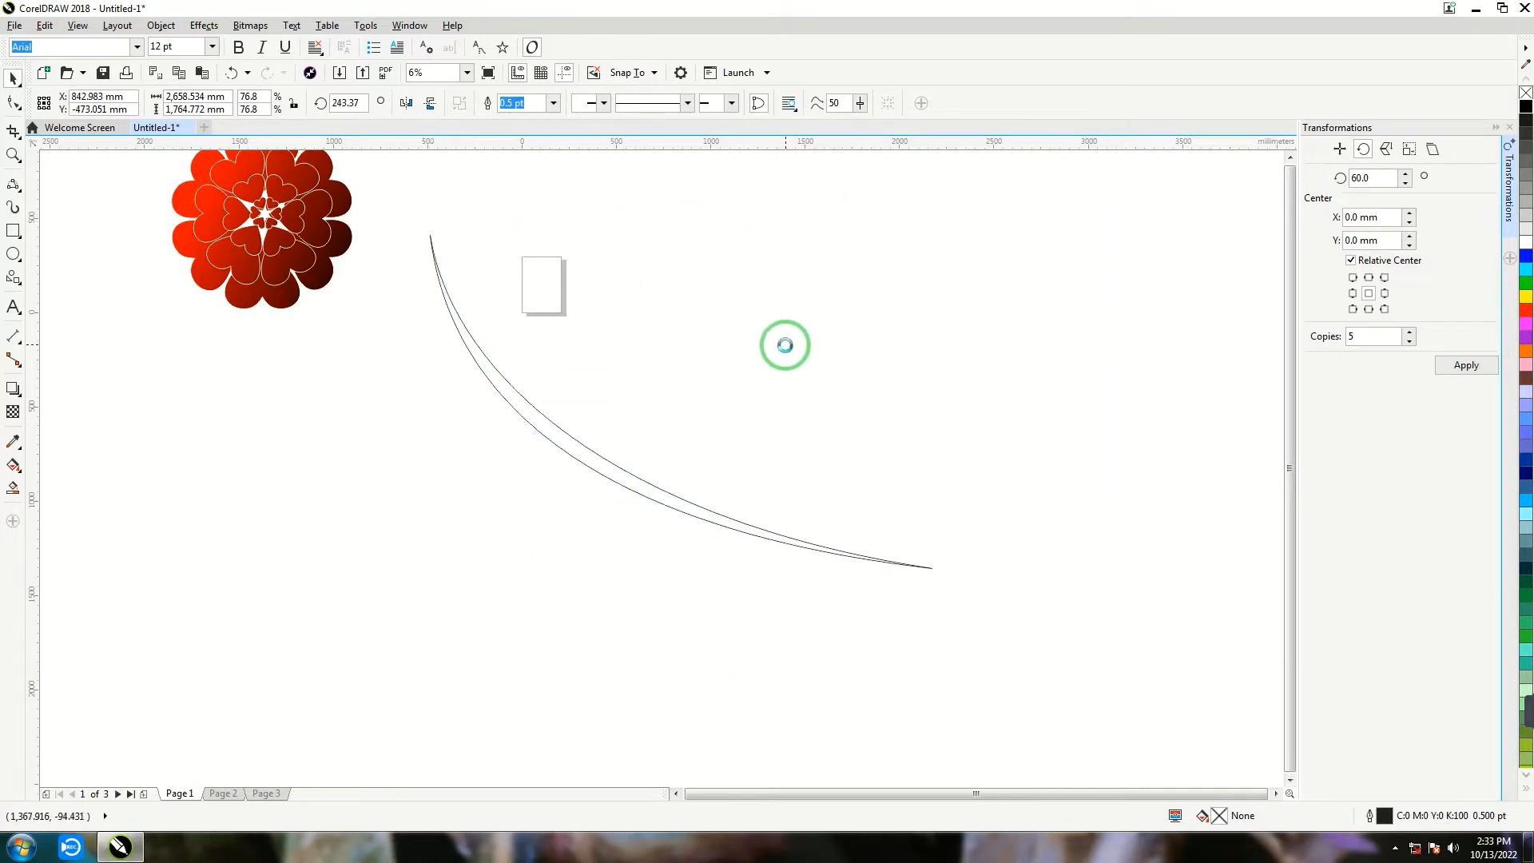
# - Make the arched stem thinner by adjusting a curve handle of its lower node, and place the flower on its upper end
pyautogui.press('F10')
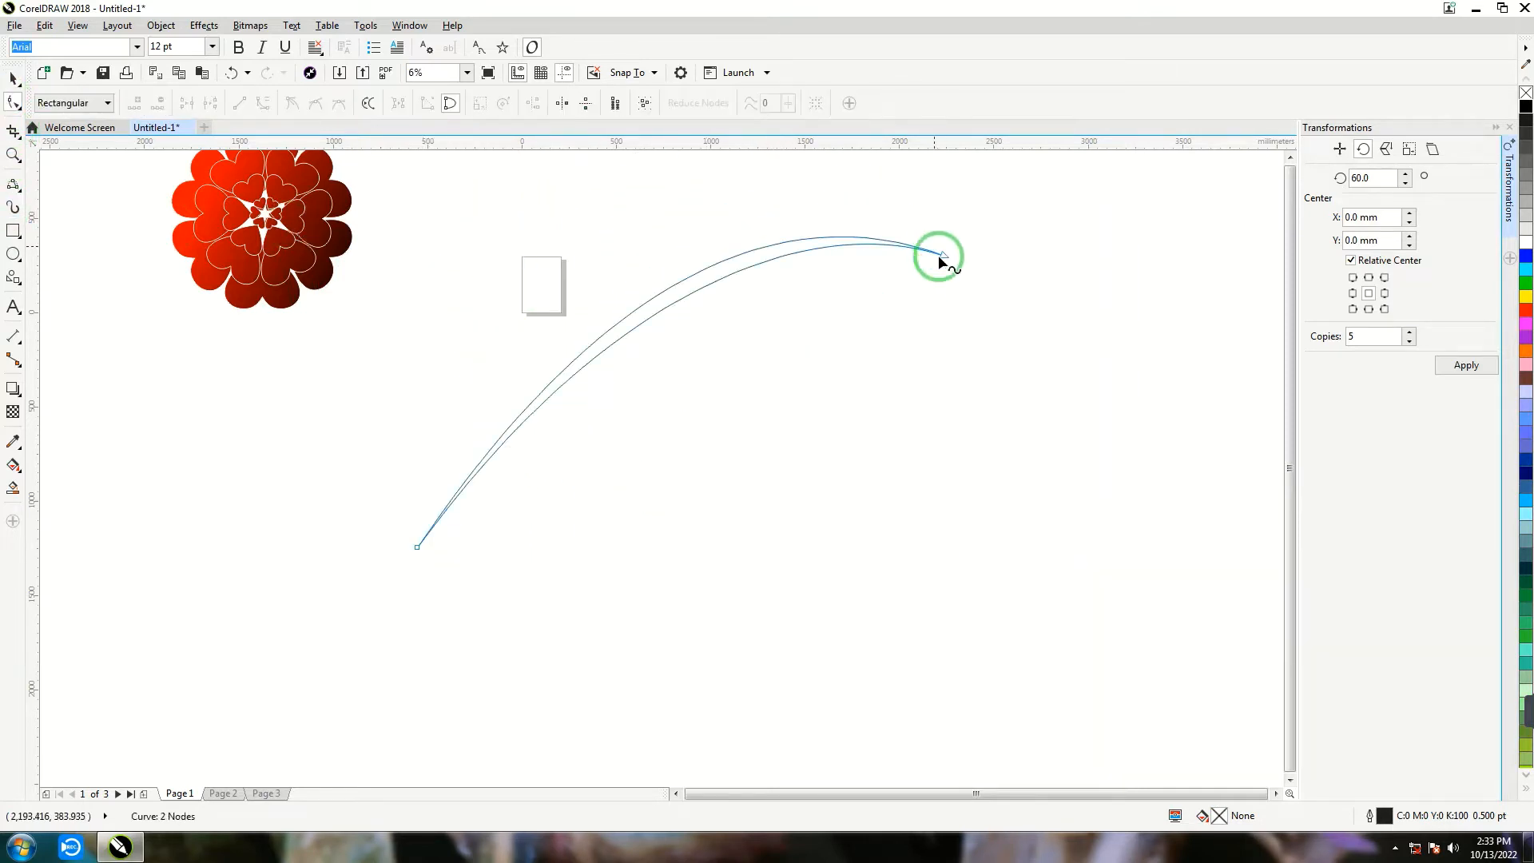
pyautogui.click(944, 256)
pyautogui.moveTo(601, 297); pyautogui.dragTo(622, 263)
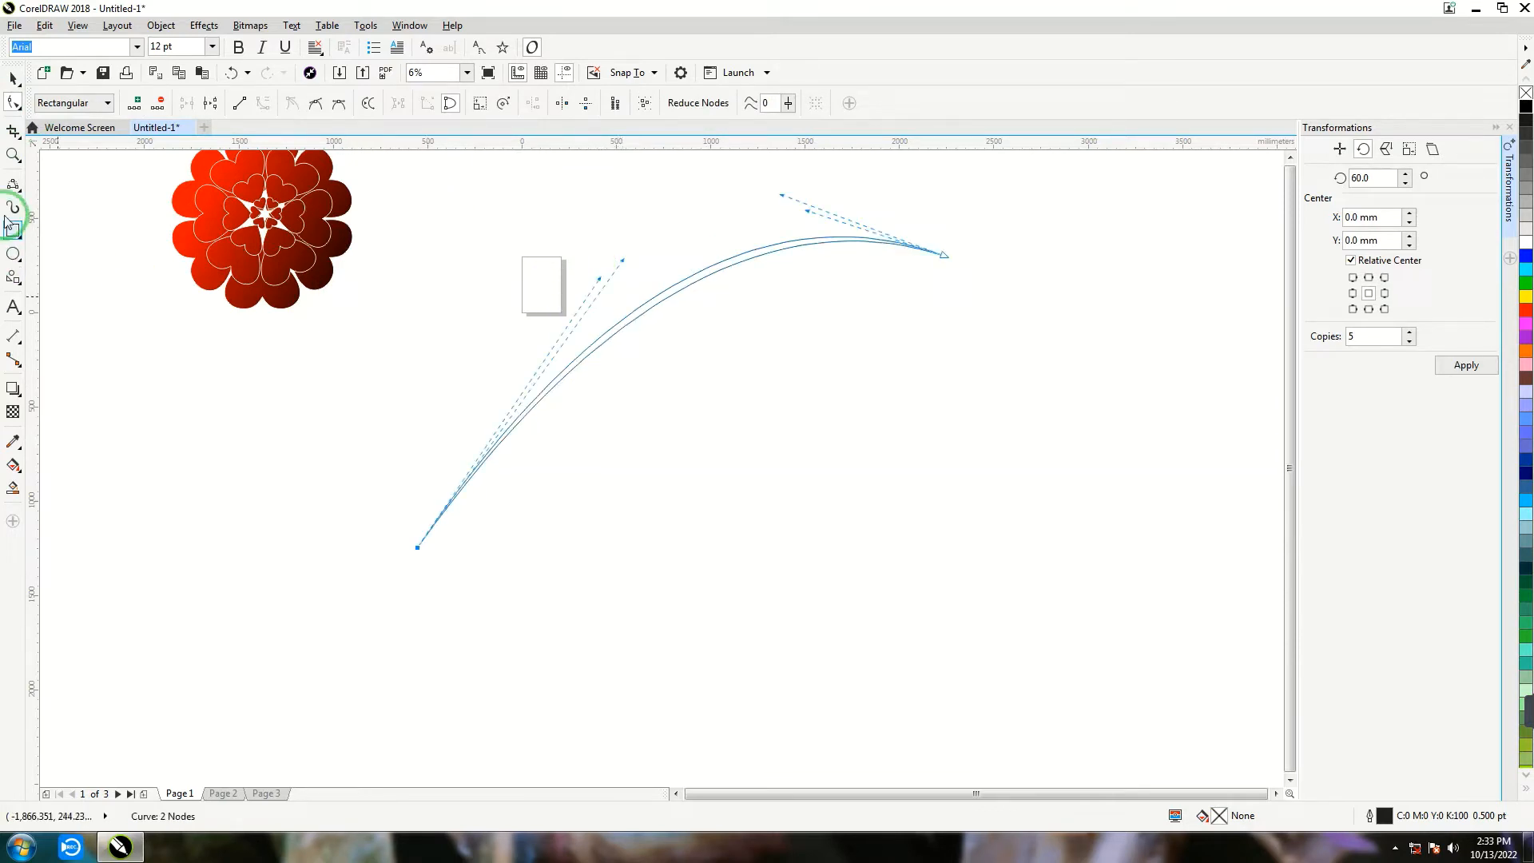
pyautogui.click(15, 83)
pyautogui.moveTo(254, 242); pyautogui.dragTo(959, 274)
# - Fill the stem with a linear fountain fill from black near the flower to red at the lower tip
pyautogui.click(721, 263)
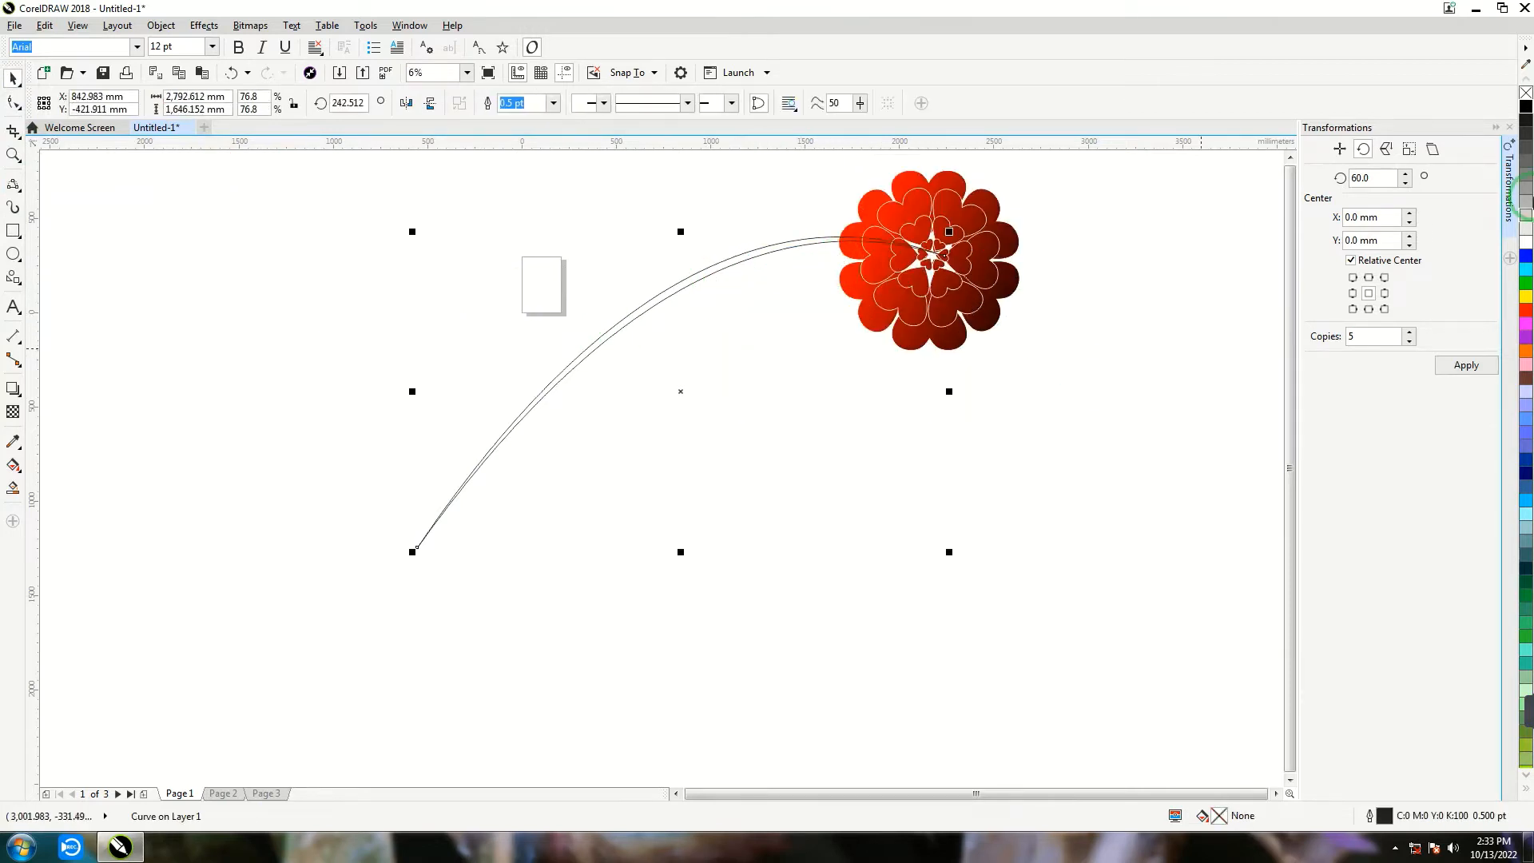
pyautogui.click(1524, 106)
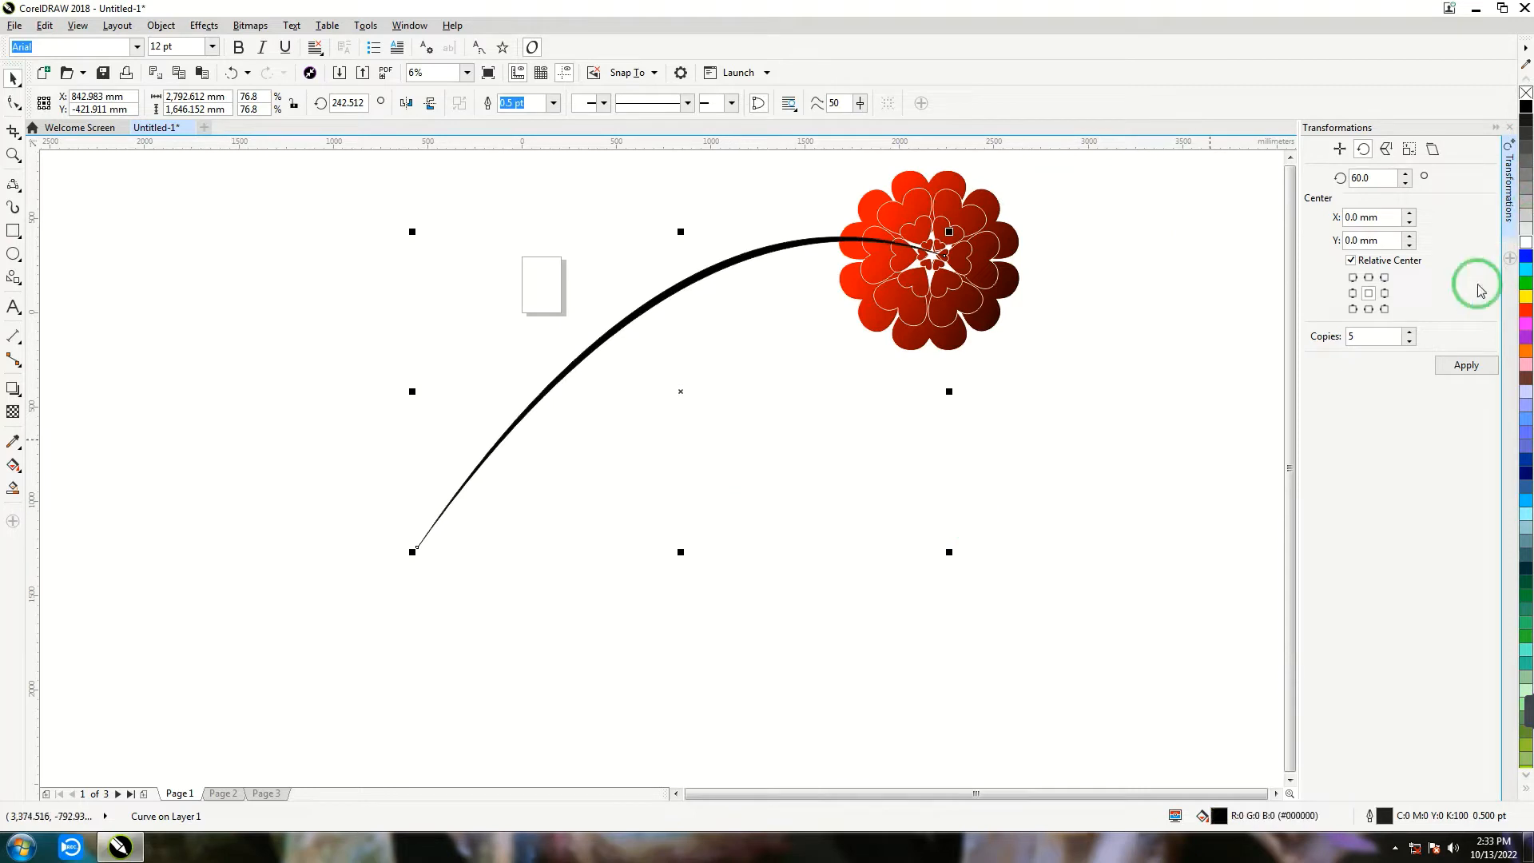
pyautogui.press('g')
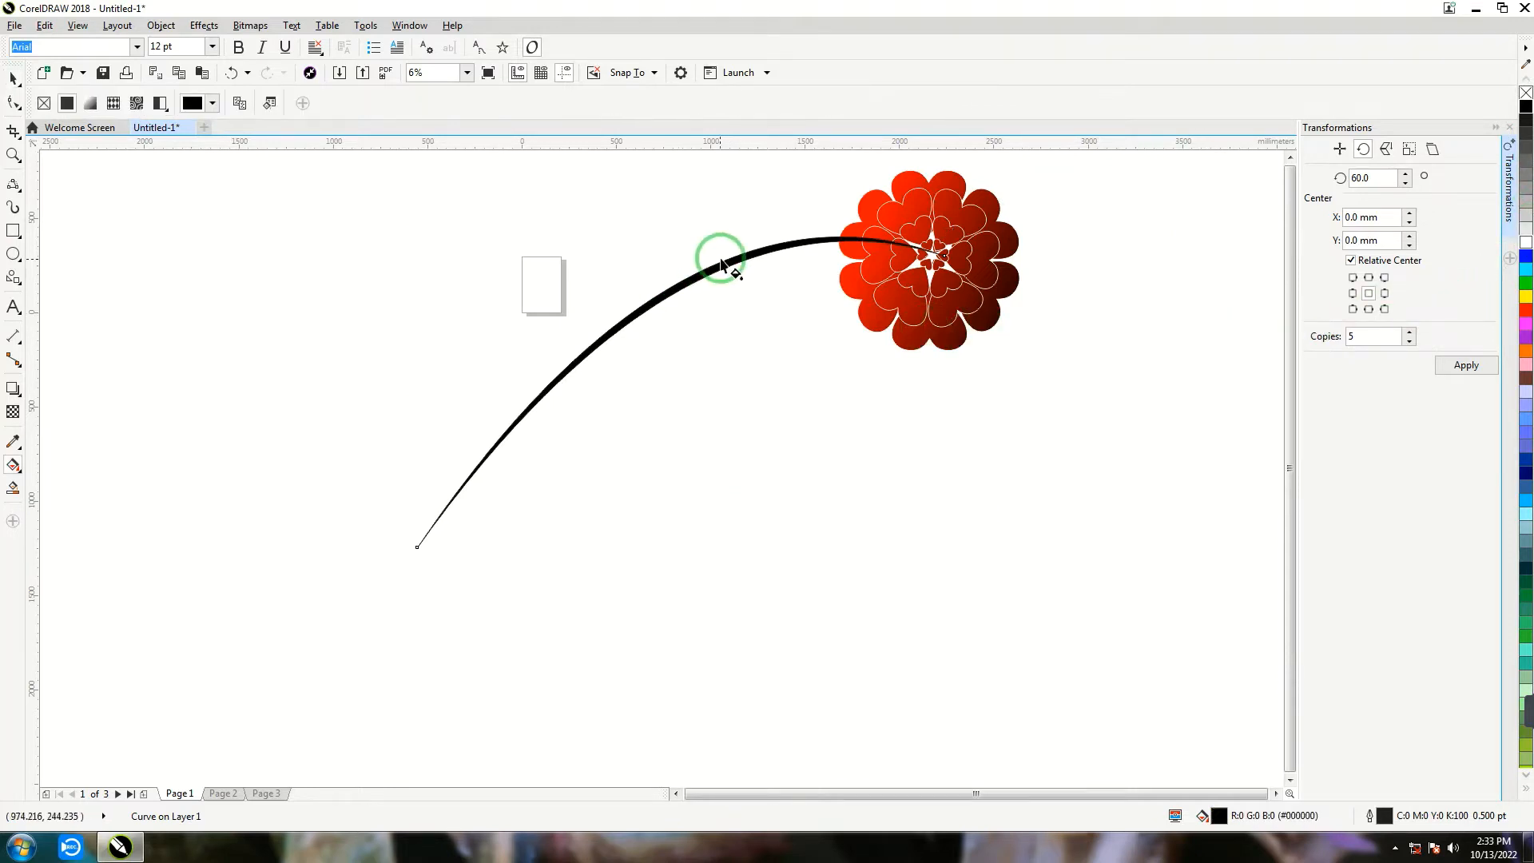
pyautogui.moveTo(720, 259); pyautogui.dragTo(666, 463)
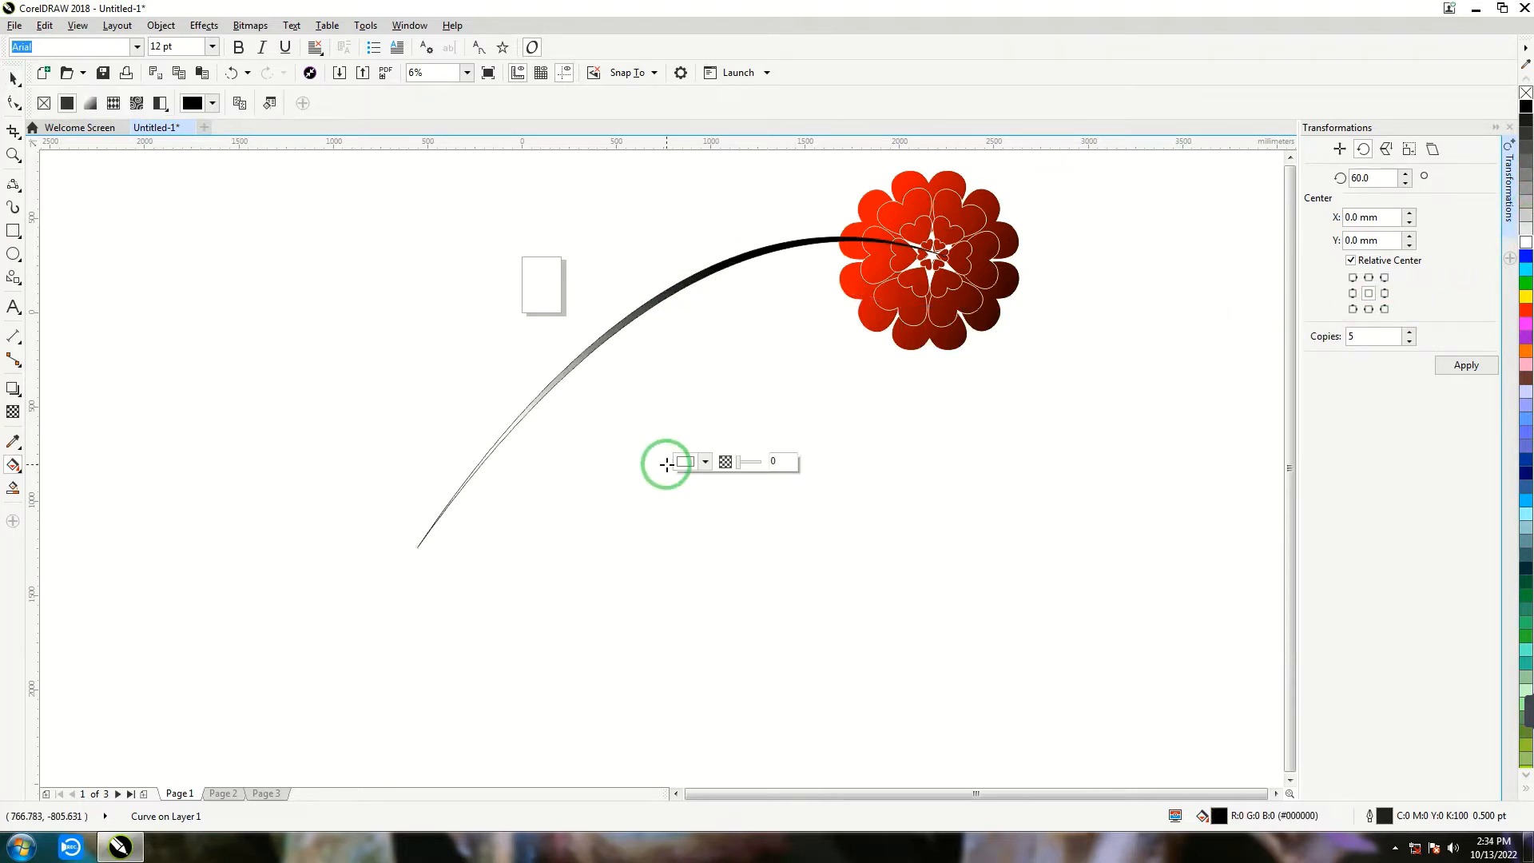
pyautogui.click(1525, 311)
pyautogui.moveTo(720, 258); pyautogui.dragTo(688, 234)
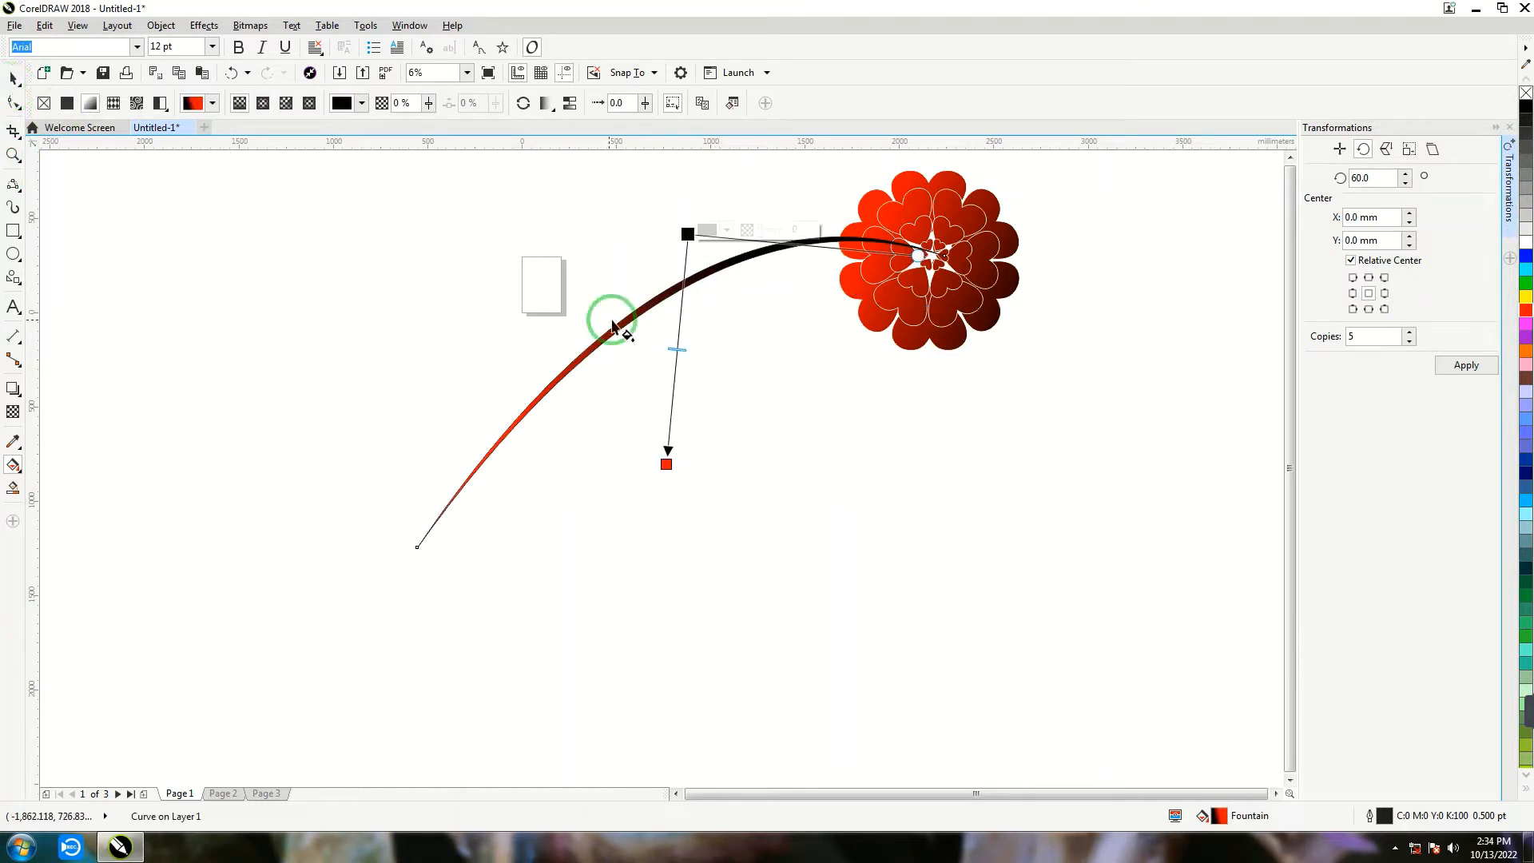
# - Send the stem behind the flower and nudge the flower upward over the stem's end
pyautogui.click(13, 78)
pyautogui.click(633, 497)
pyautogui.click(624, 326)
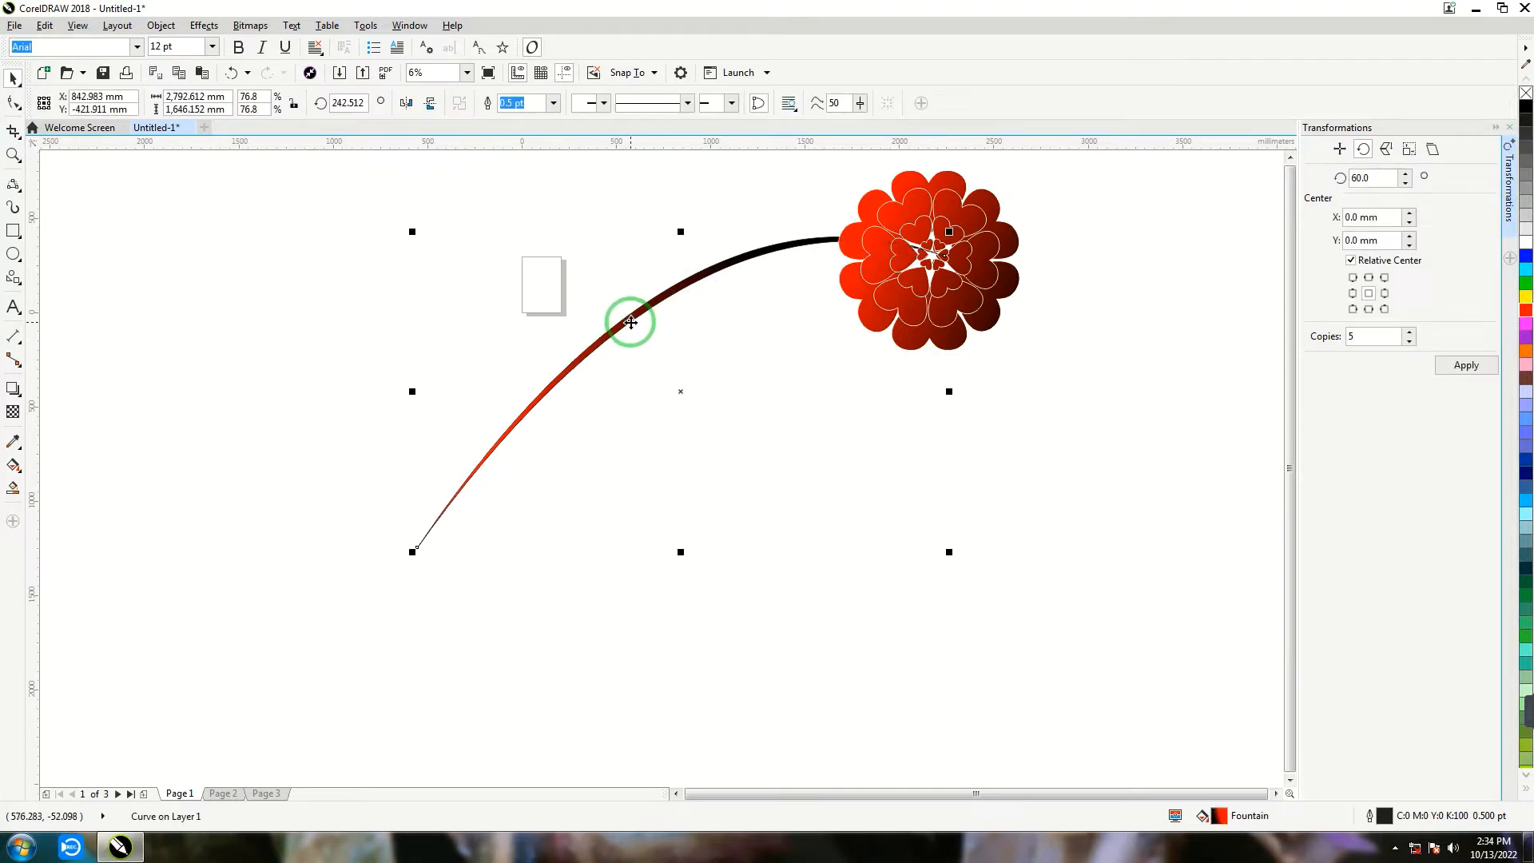
pyautogui.moveTo(852, 276); pyautogui.dragTo(918, 255)
# - Select only the stem and set its outline width to None
pyautogui.scroll(-1, 877, 280)
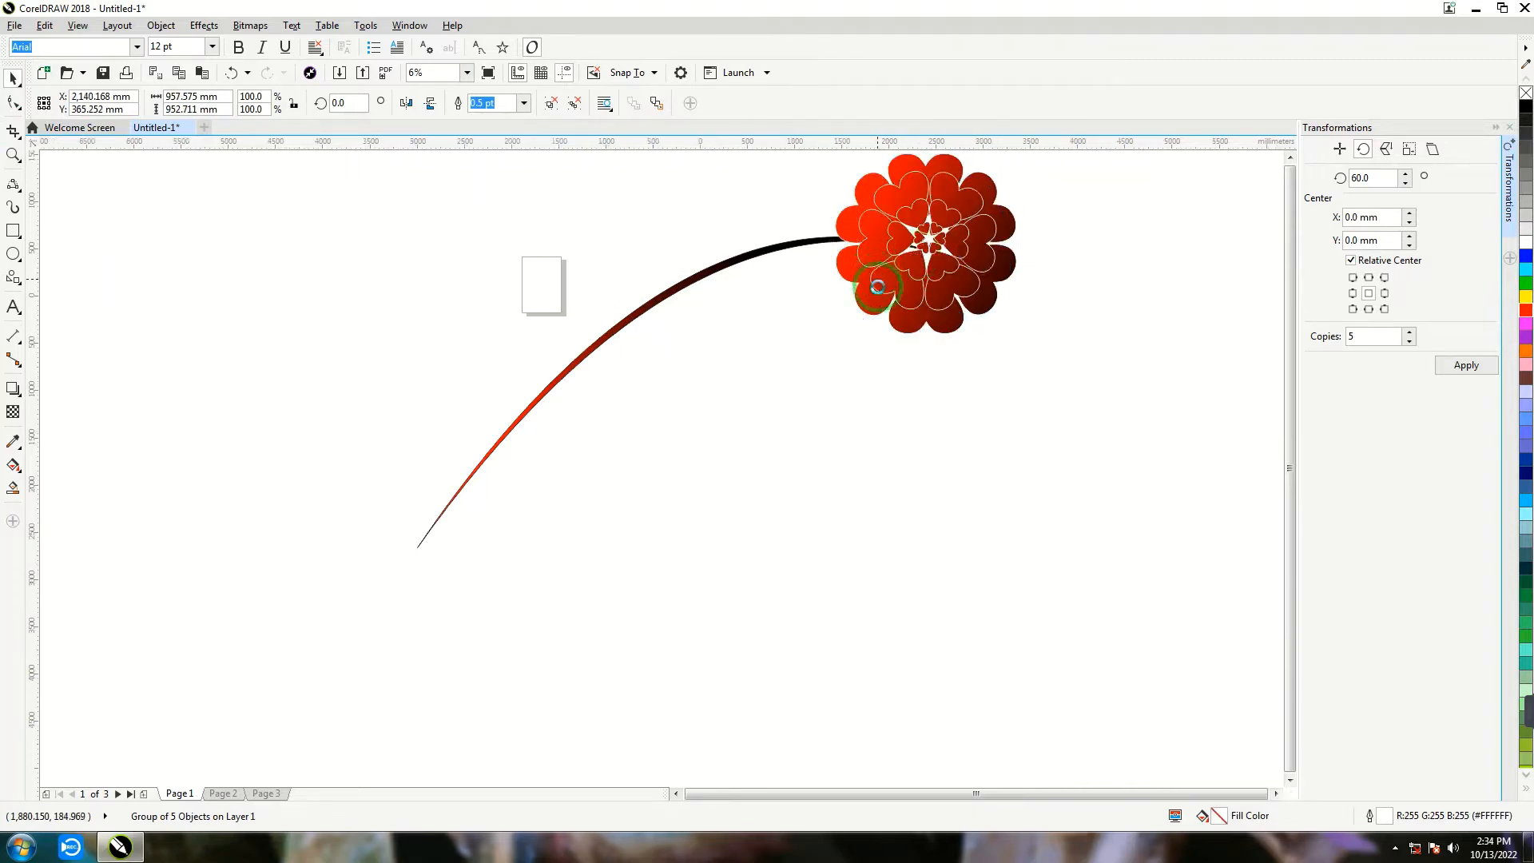
pyautogui.scroll(-1, 877, 285)
pyautogui.moveTo(597, 457); pyautogui.dragTo(597, 458)
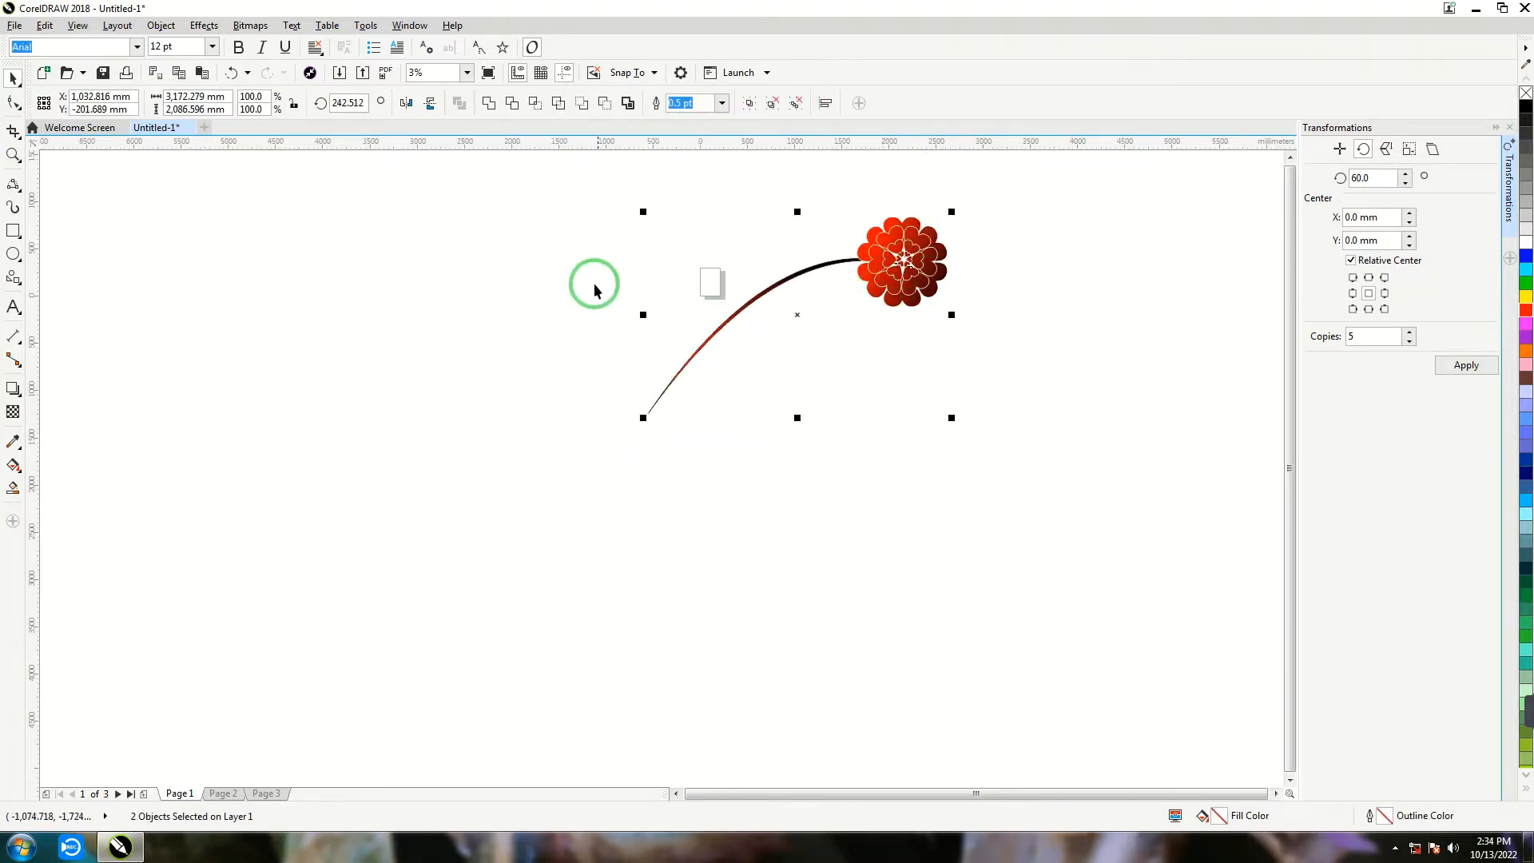
pyautogui.click(694, 325)
pyautogui.click(713, 337)
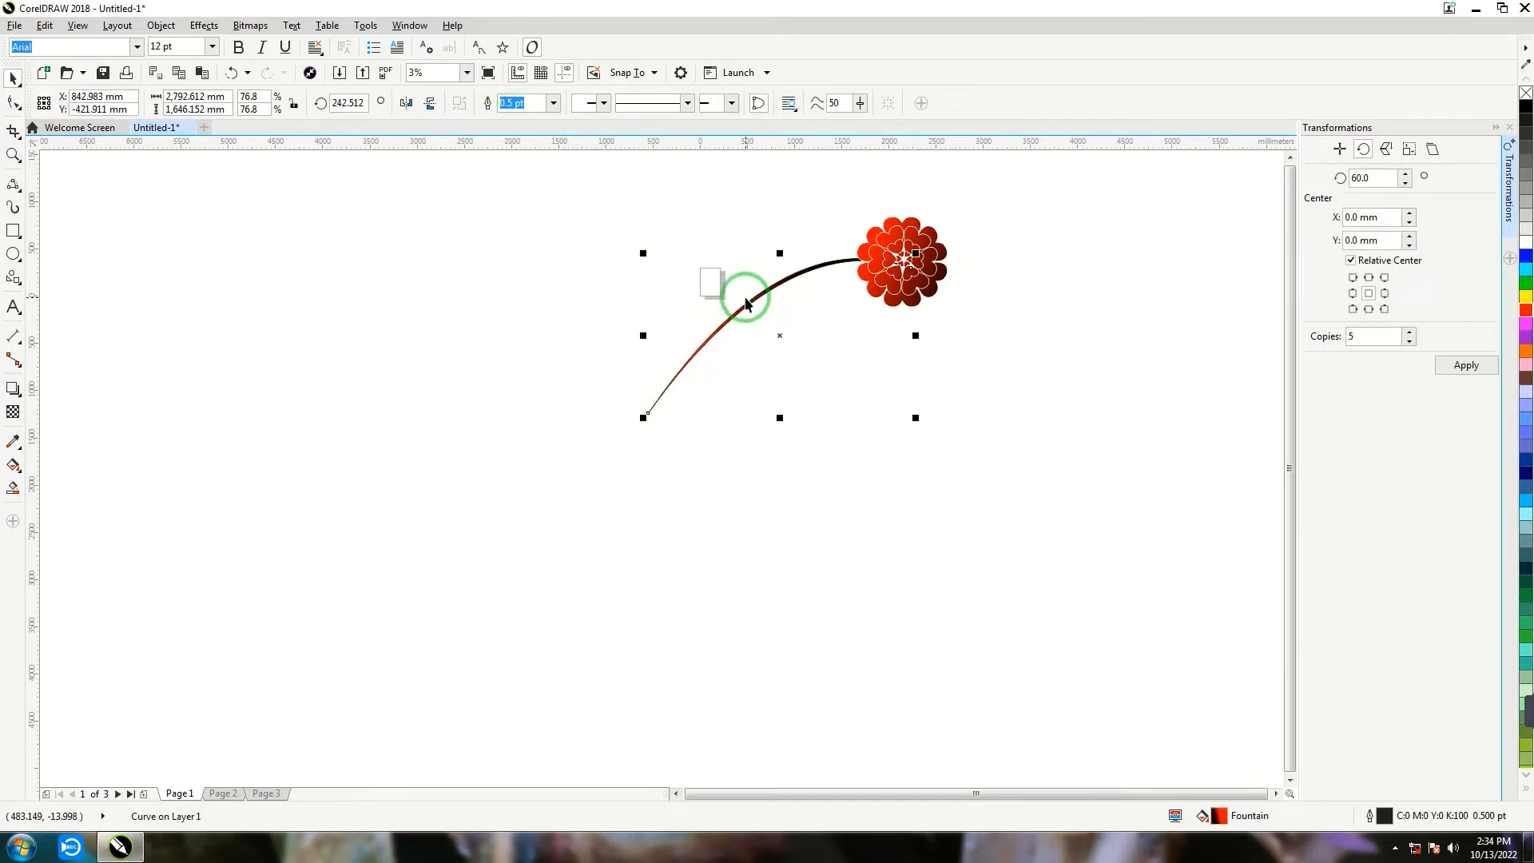
pyautogui.click(553, 103)
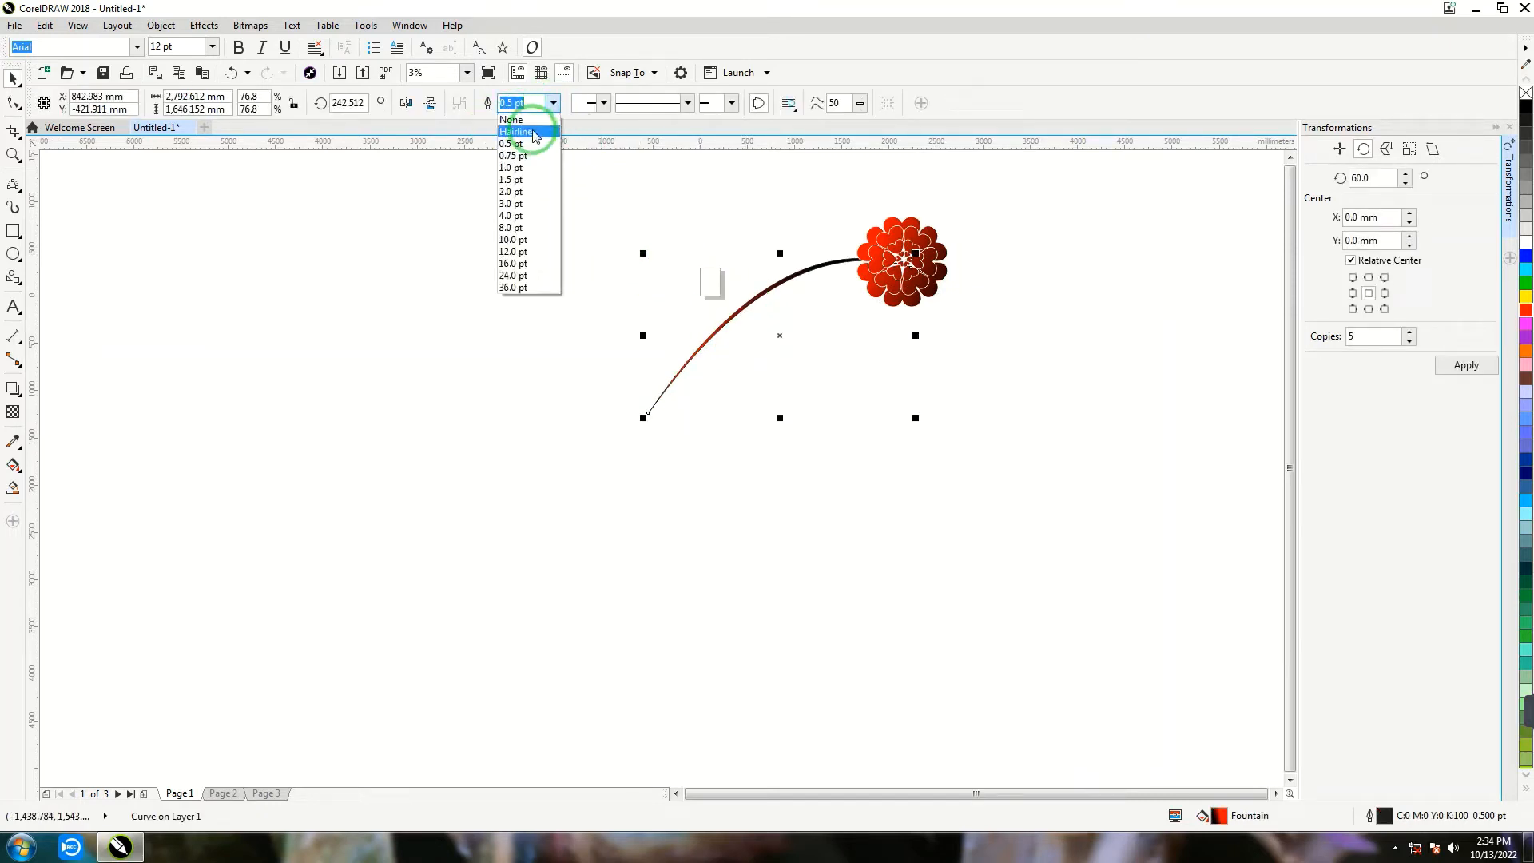
pyautogui.click(527, 117)
# - Duplicate the flower and stem together below the original and rotate the copy by about 35°
pyautogui.moveTo(1054, 163); pyautogui.dragTo(757, 366)
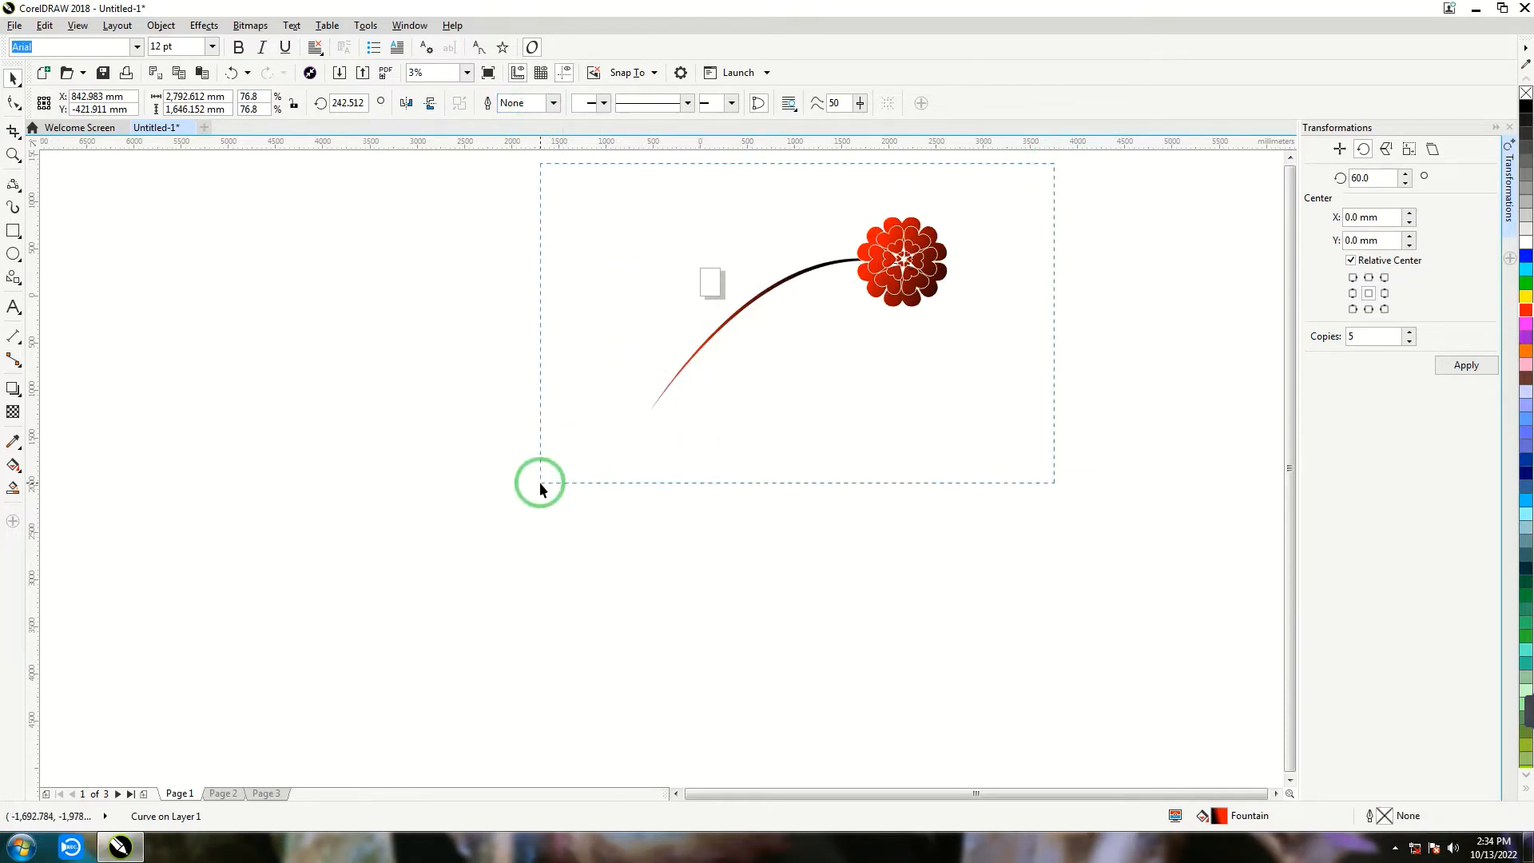
pyautogui.moveTo(540, 482); pyautogui.dragTo(539, 482)
pyautogui.moveTo(953, 310); pyautogui.dragTo(989, 418)
pyautogui.rightClick(989, 417)
pyautogui.click(989, 418)
pyautogui.moveTo(1016, 358); pyautogui.dragTo(908, 336)
# - Delete the original flower and stem, keeping the rotated copy
pyautogui.click(916, 387)
pyautogui.moveTo(892, 254); pyautogui.dragTo(699, 355)
pyautogui.press('Delete')
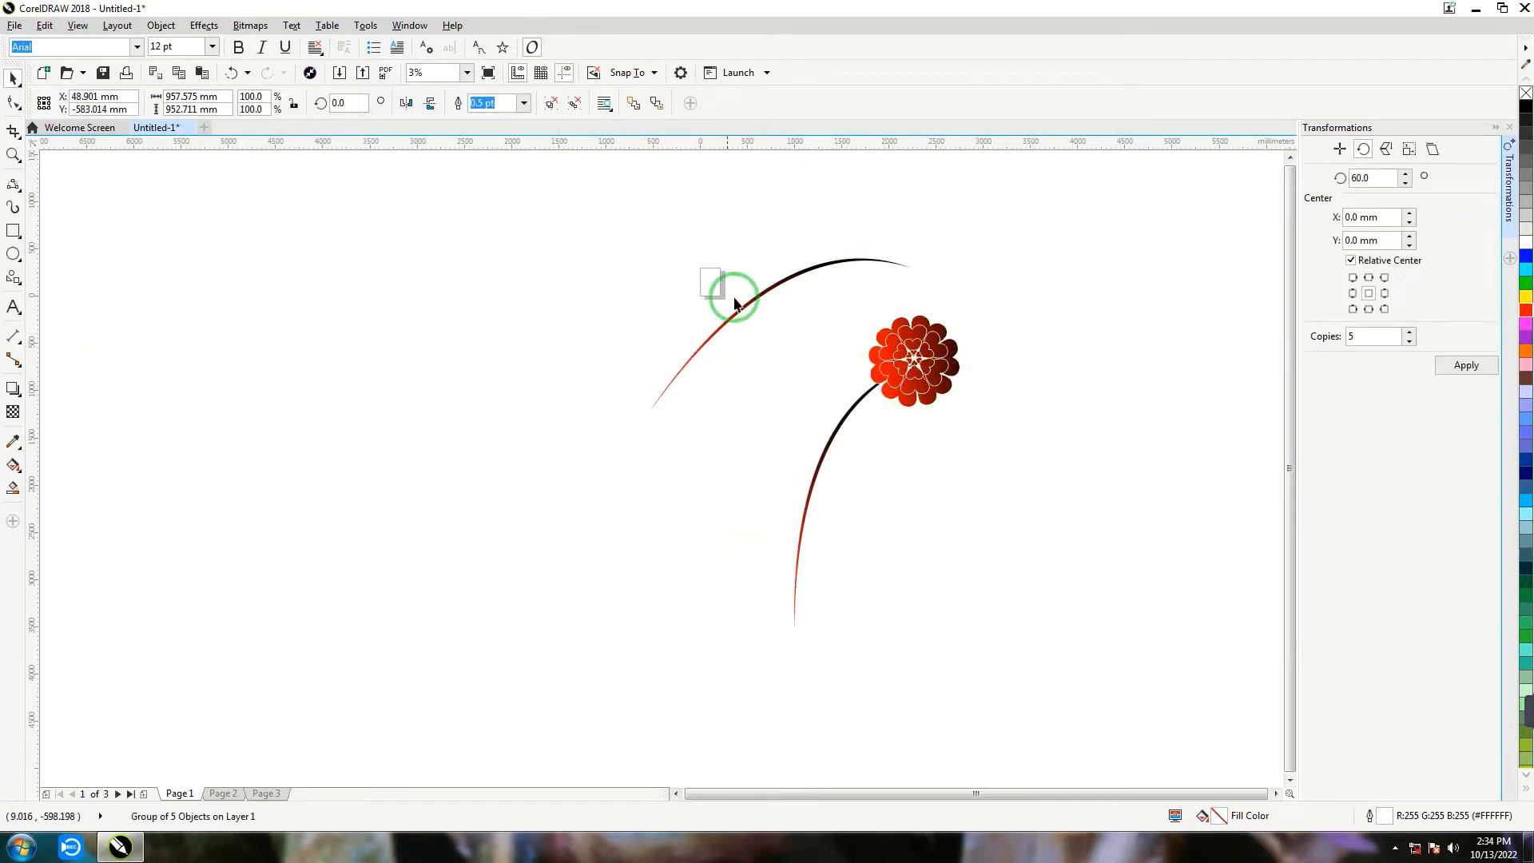
pyautogui.click(768, 315)
pyautogui.press('Delete')
# - Select the rotated flower and its stem and group them
pyautogui.click(908, 357)
pyautogui.click(713, 298)
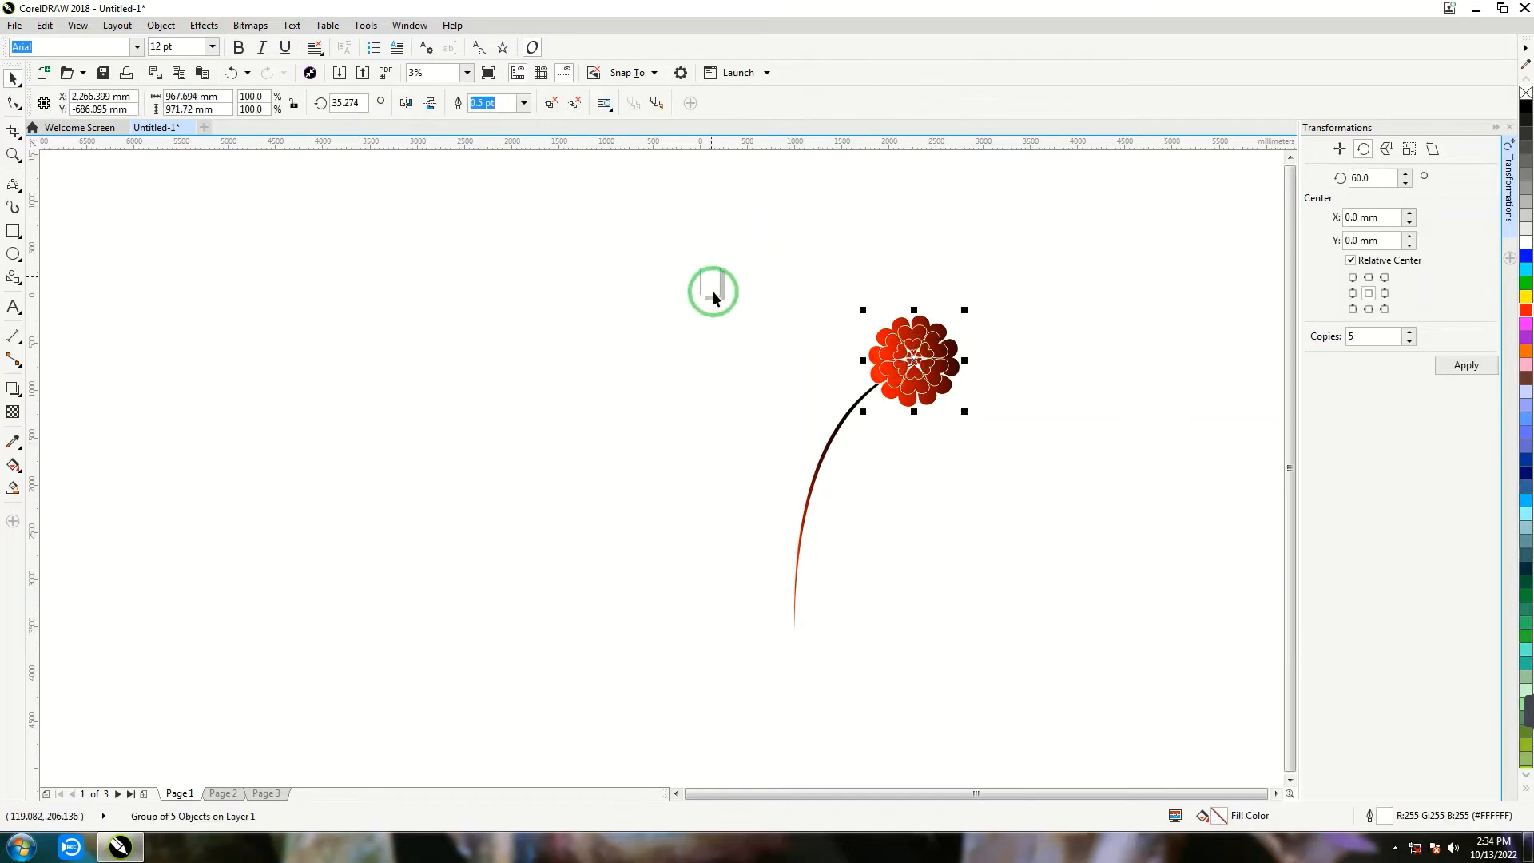
pyautogui.moveTo(999, 684); pyautogui.dragTo(1036, 713)
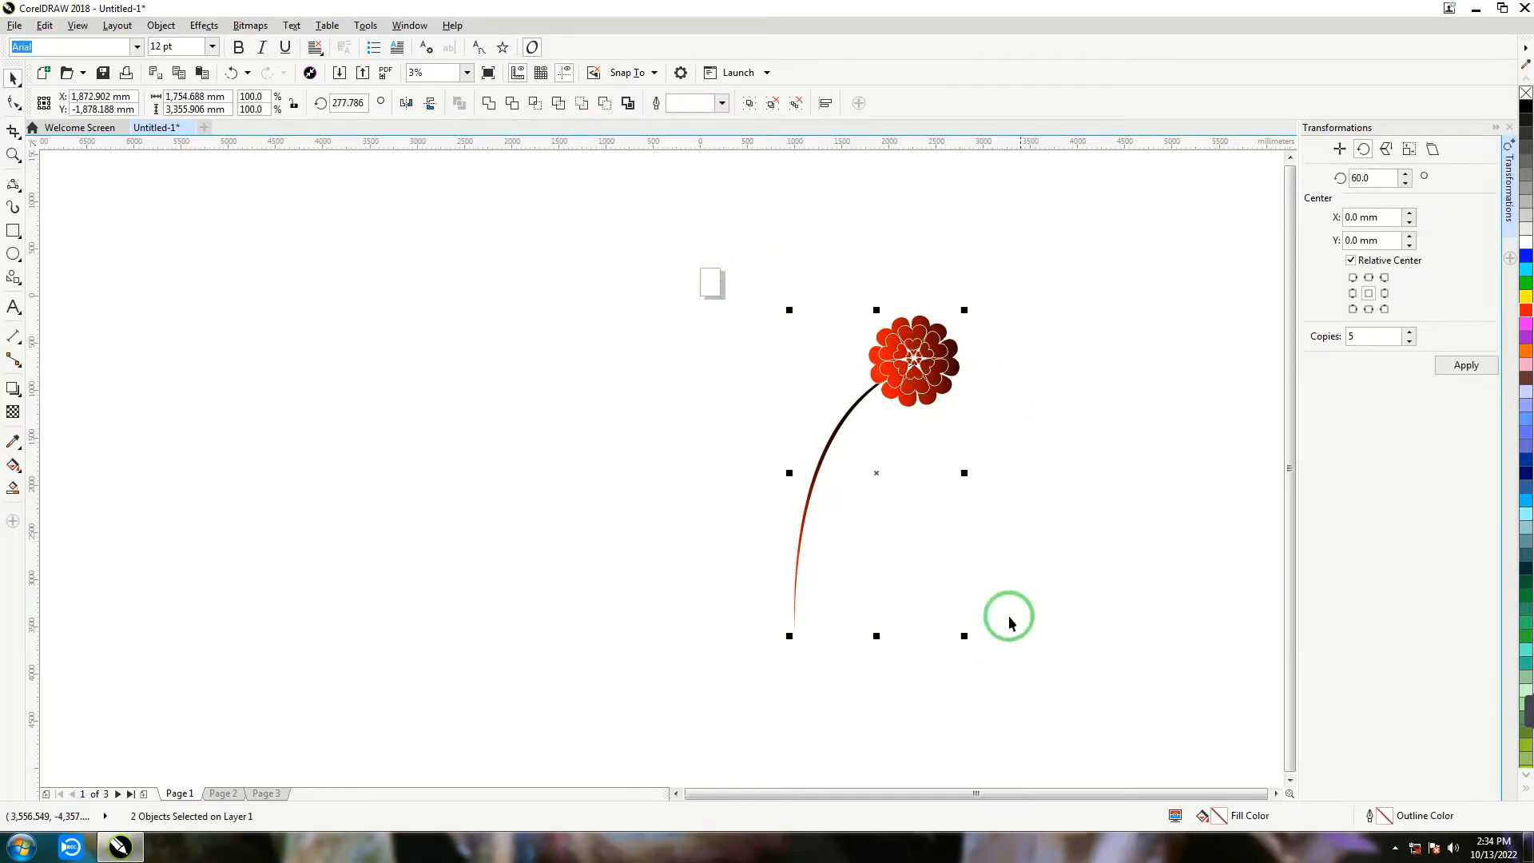
pyautogui.hotkey('ctrl', 'g')
# - Shift the flower group to the right, then create a horizontally mirrored copy about 78% as wide and place it lower on the left
pyautogui.moveTo(894, 351); pyautogui.dragTo(952, 361)
pyautogui.click(1019, 482)
pyautogui.moveTo(1018, 482); pyautogui.dragTo(726, 501)
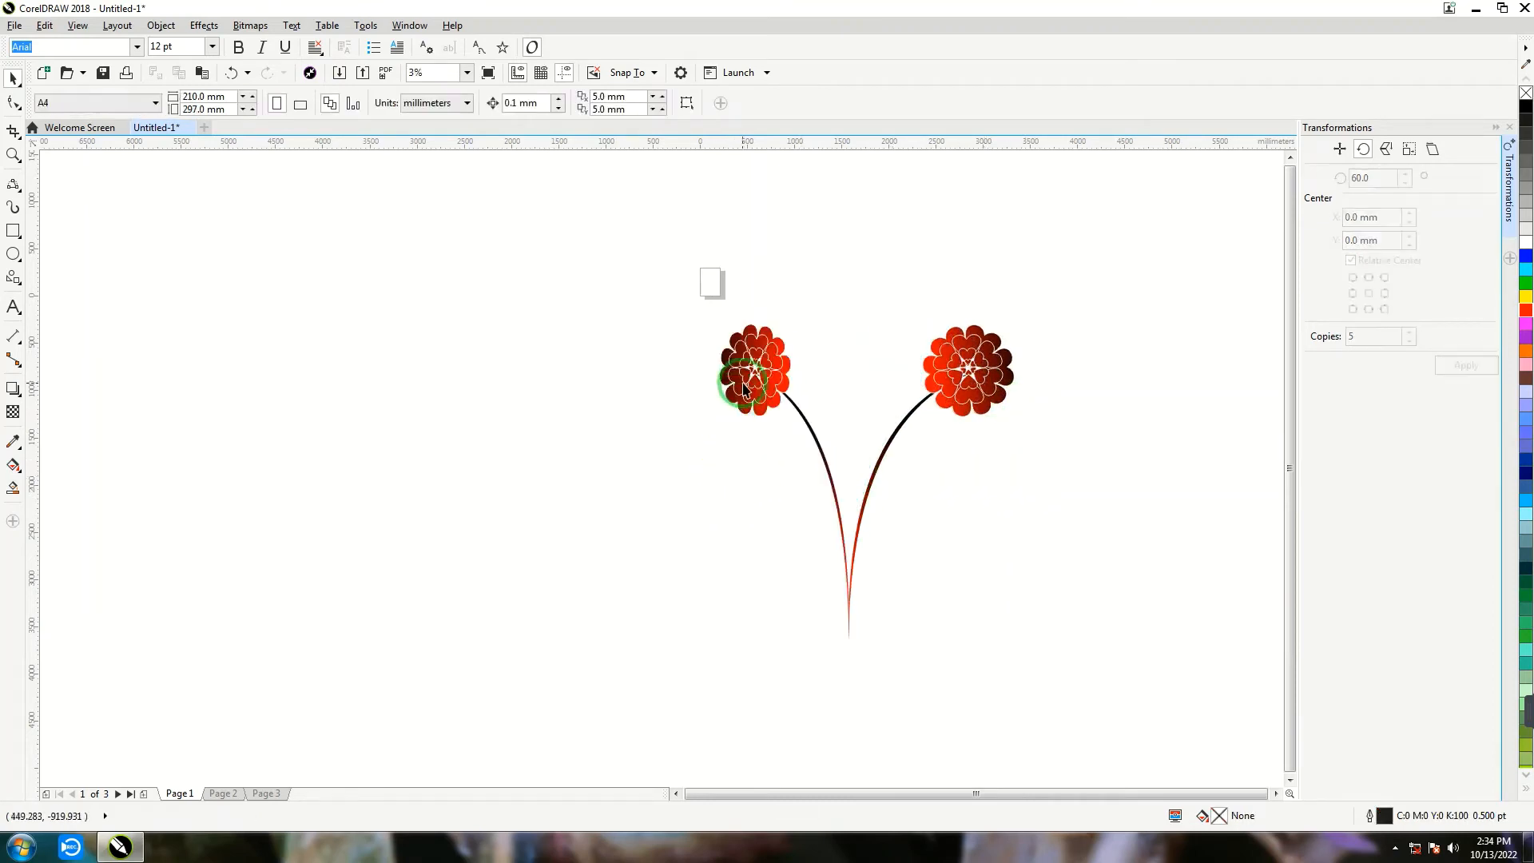
pyautogui.moveTo(742, 382); pyautogui.dragTo(754, 461)
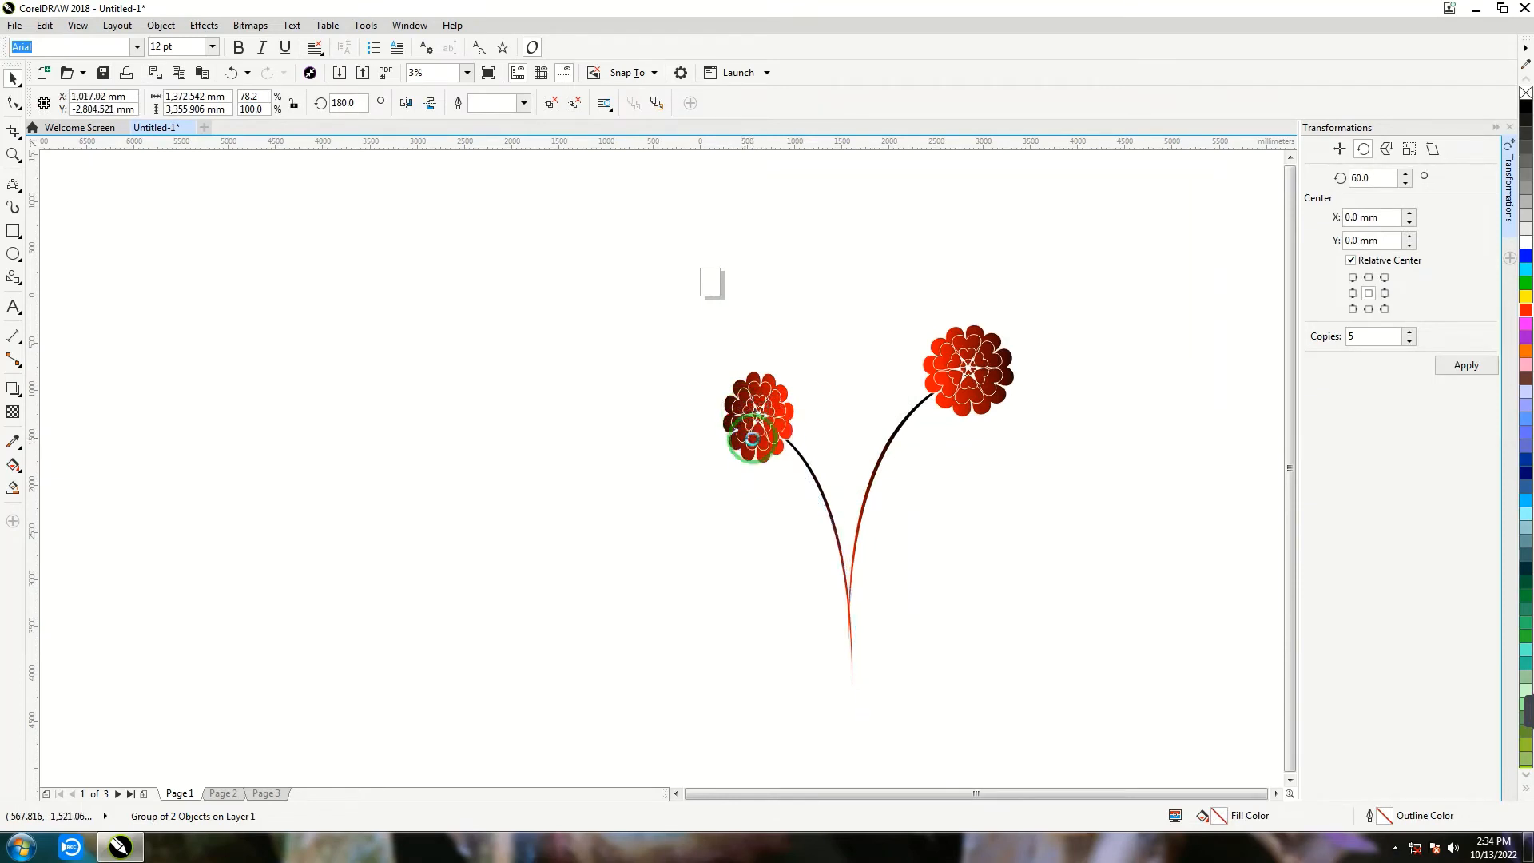
# - Rotate the right-hand flower group to about 3.7° and align its stem with the left flower's stem
pyautogui.click(962, 379)
pyautogui.click(962, 379)
pyautogui.moveTo(1017, 325)
pyautogui.mouseDown()
pyautogui.moveTo(996, 304)
pyautogui.moveTo(1007, 312)
pyautogui.mouseUp()
pyautogui.click(831, 418)
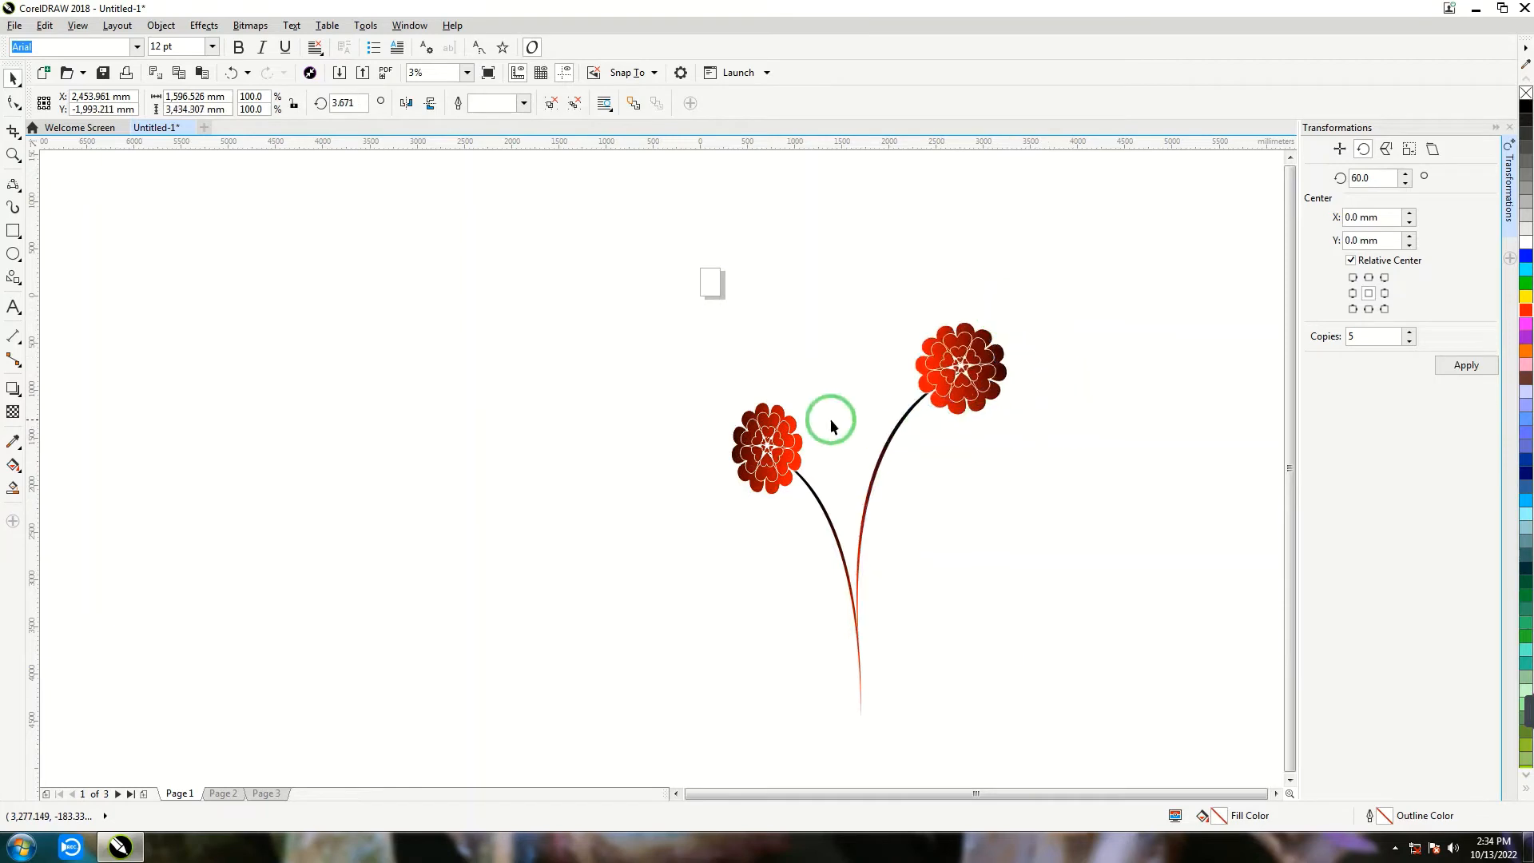
# - Duplicate the right-hand flower group, mirror the copy horizontally and place it above the left flower with its stem joining the others
pyautogui.click(945, 399)
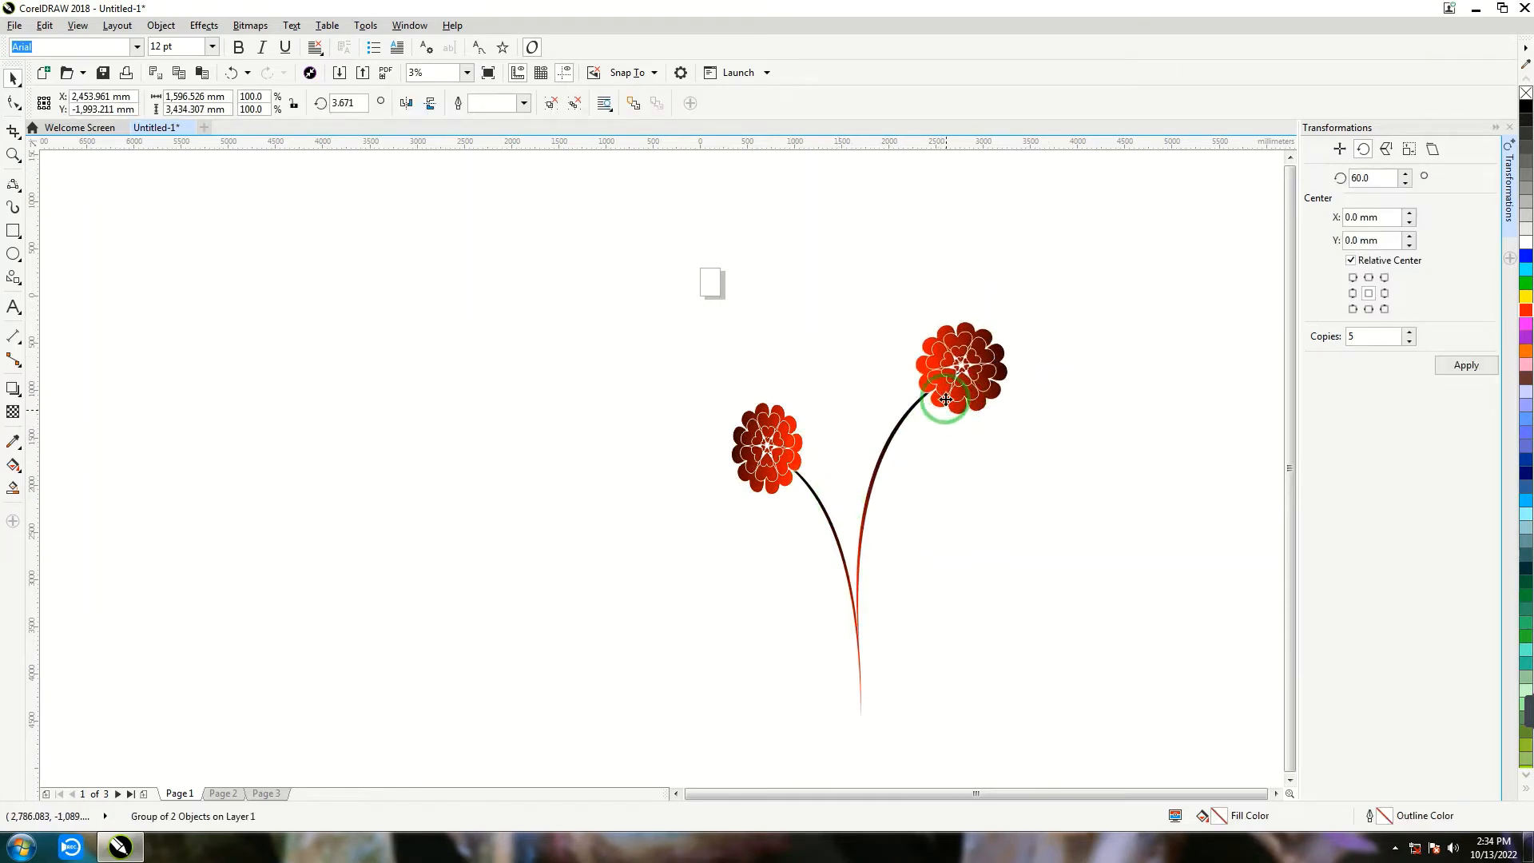
pyautogui.moveTo(940, 346); pyautogui.dragTo(933, 250)
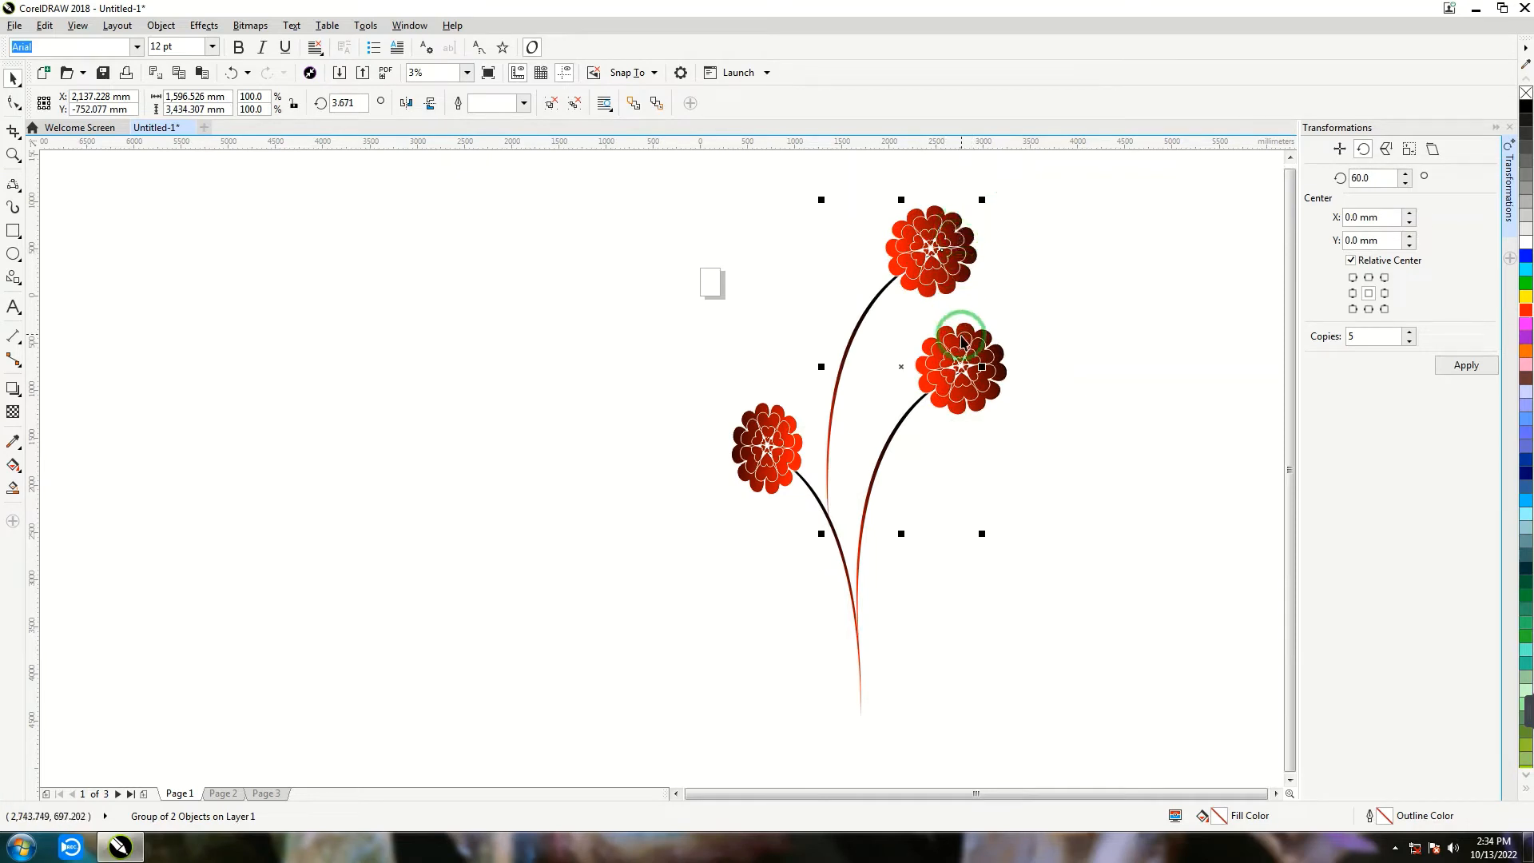
pyautogui.click(405, 102)
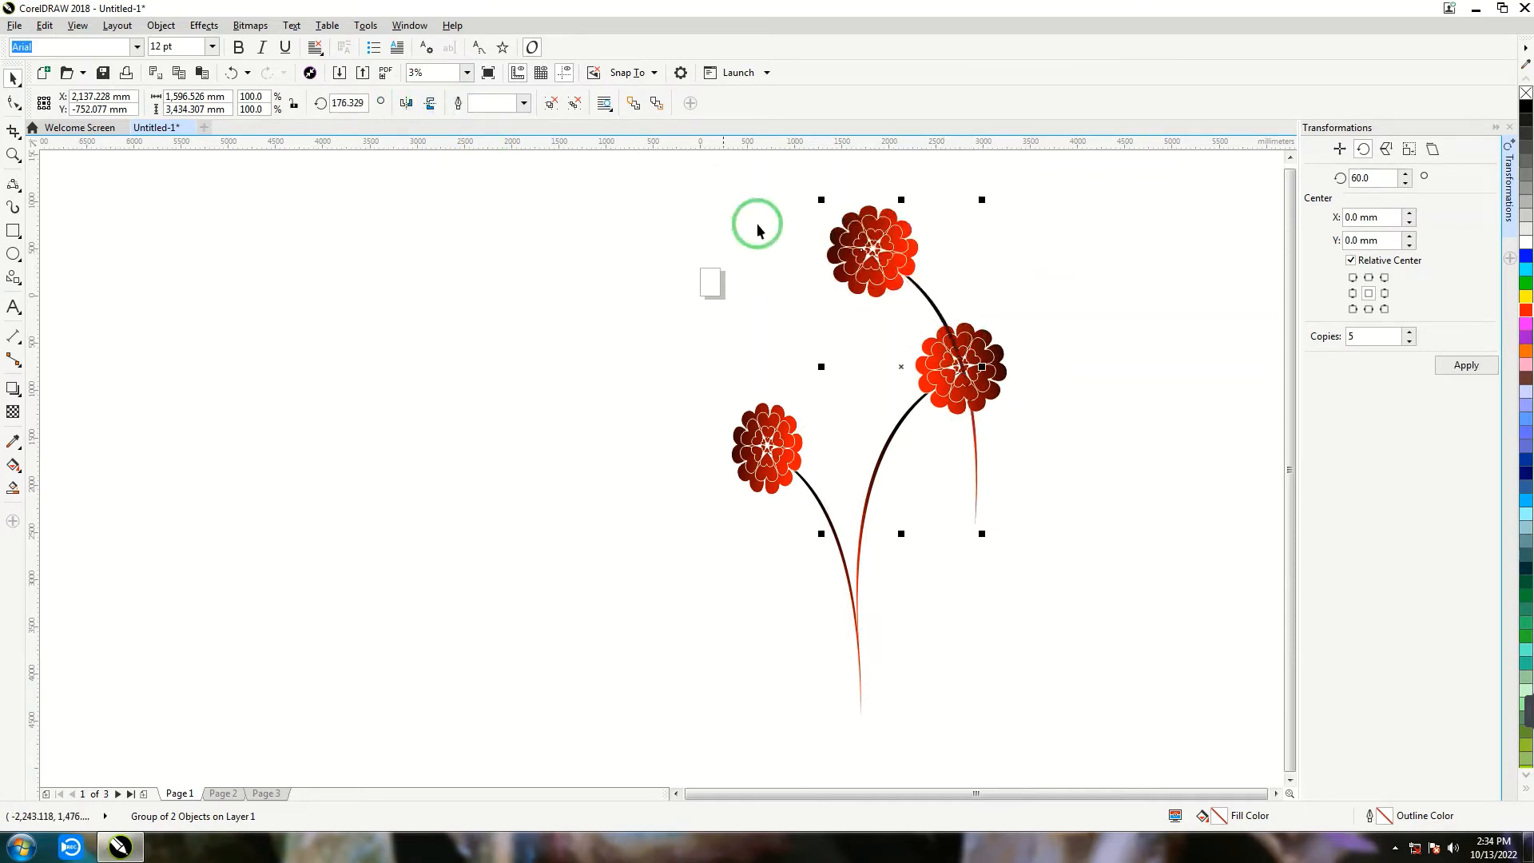
pyautogui.moveTo(890, 251); pyautogui.dragTo(779, 333)
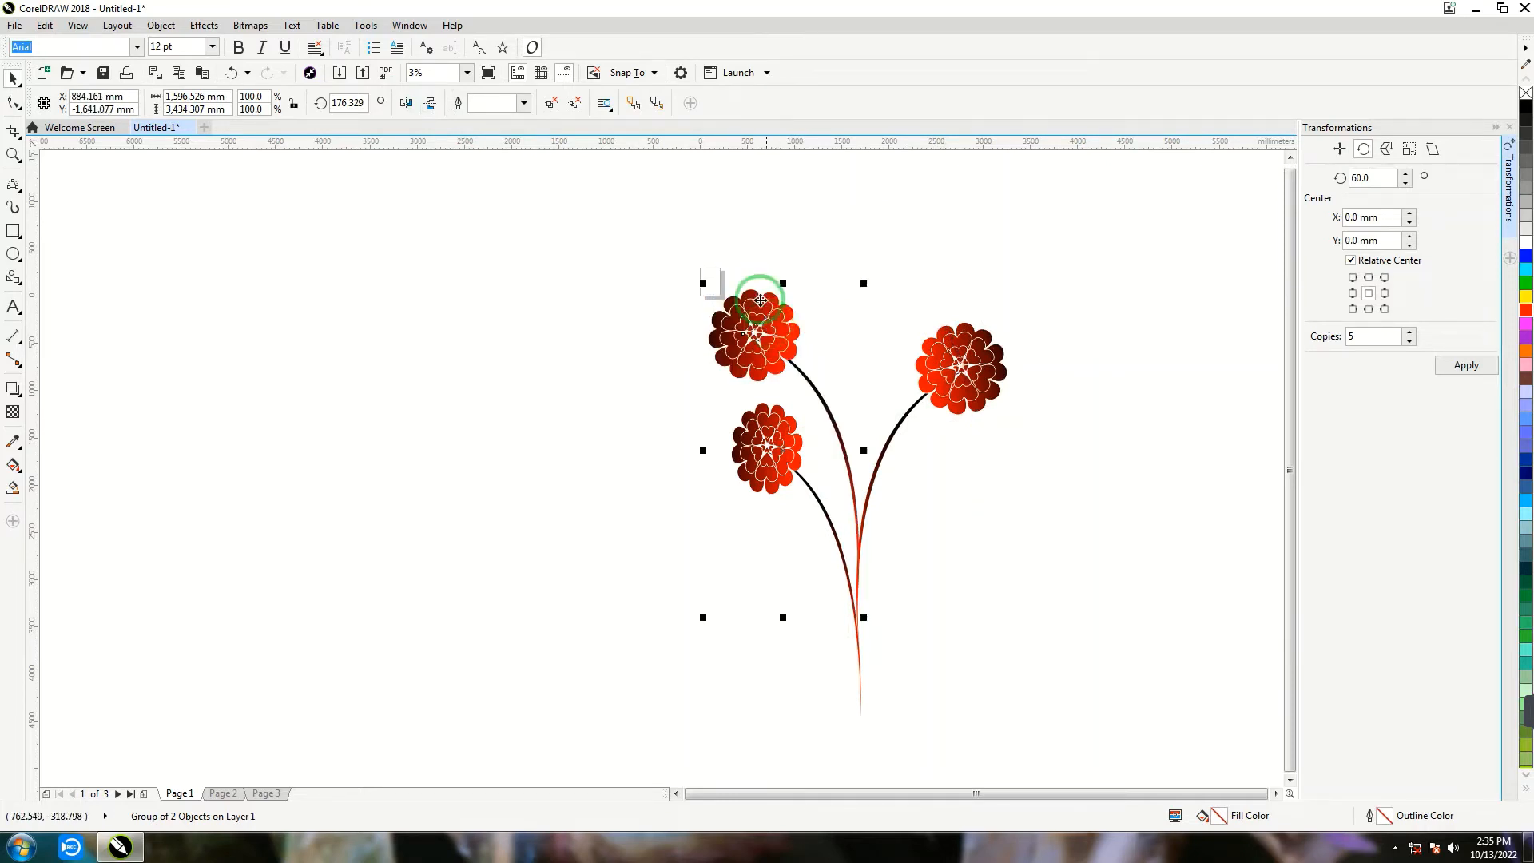
# - Create two shorter copies of the lower-left flower group, about 67% and 33% high, sharing its stem base
pyautogui.click(758, 453)
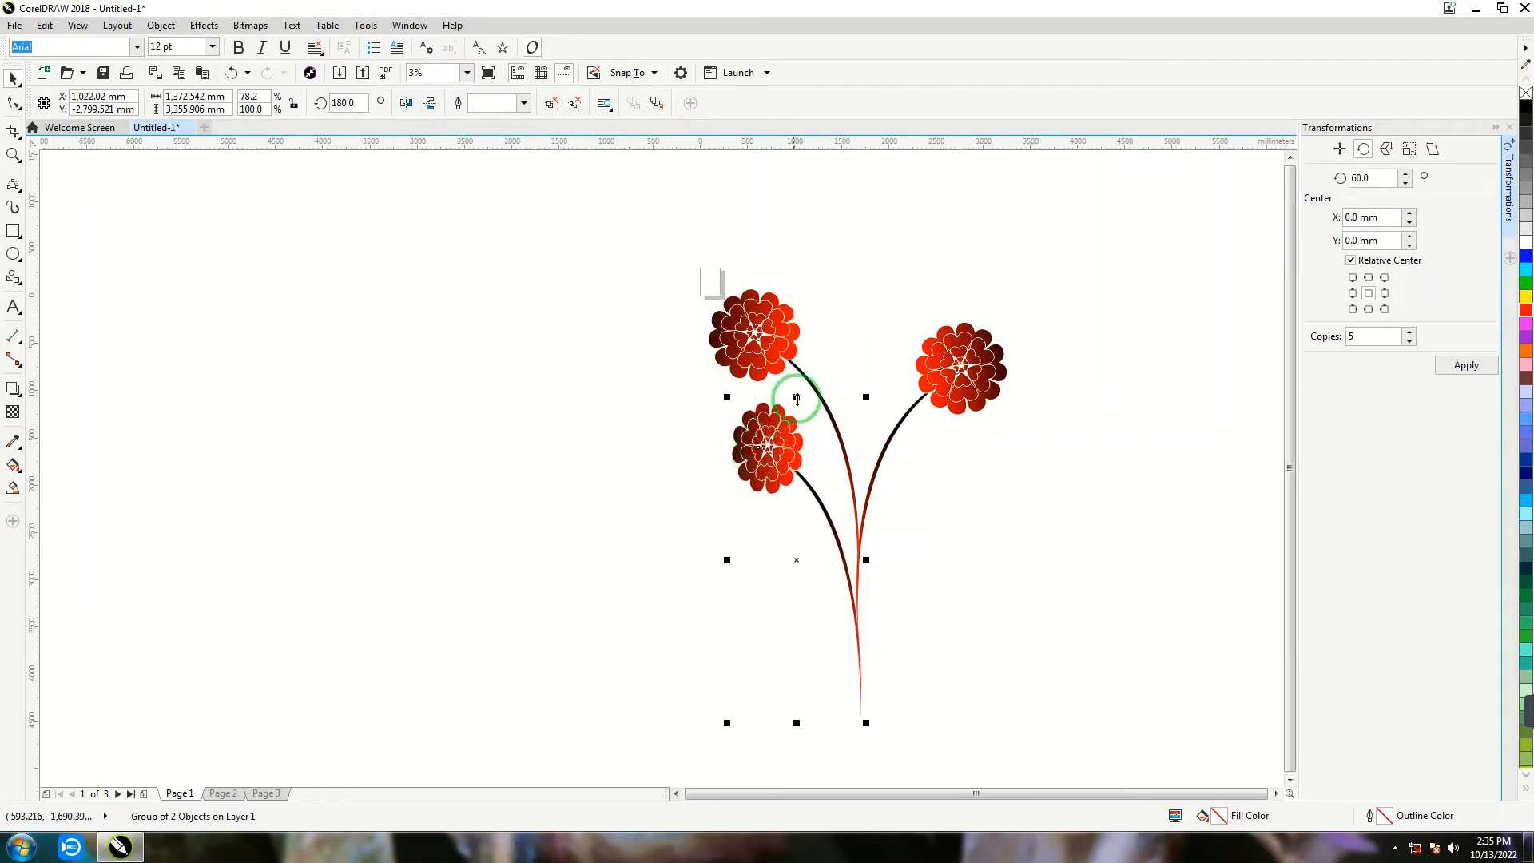
pyautogui.moveTo(795, 397); pyautogui.dragTo(796, 502)
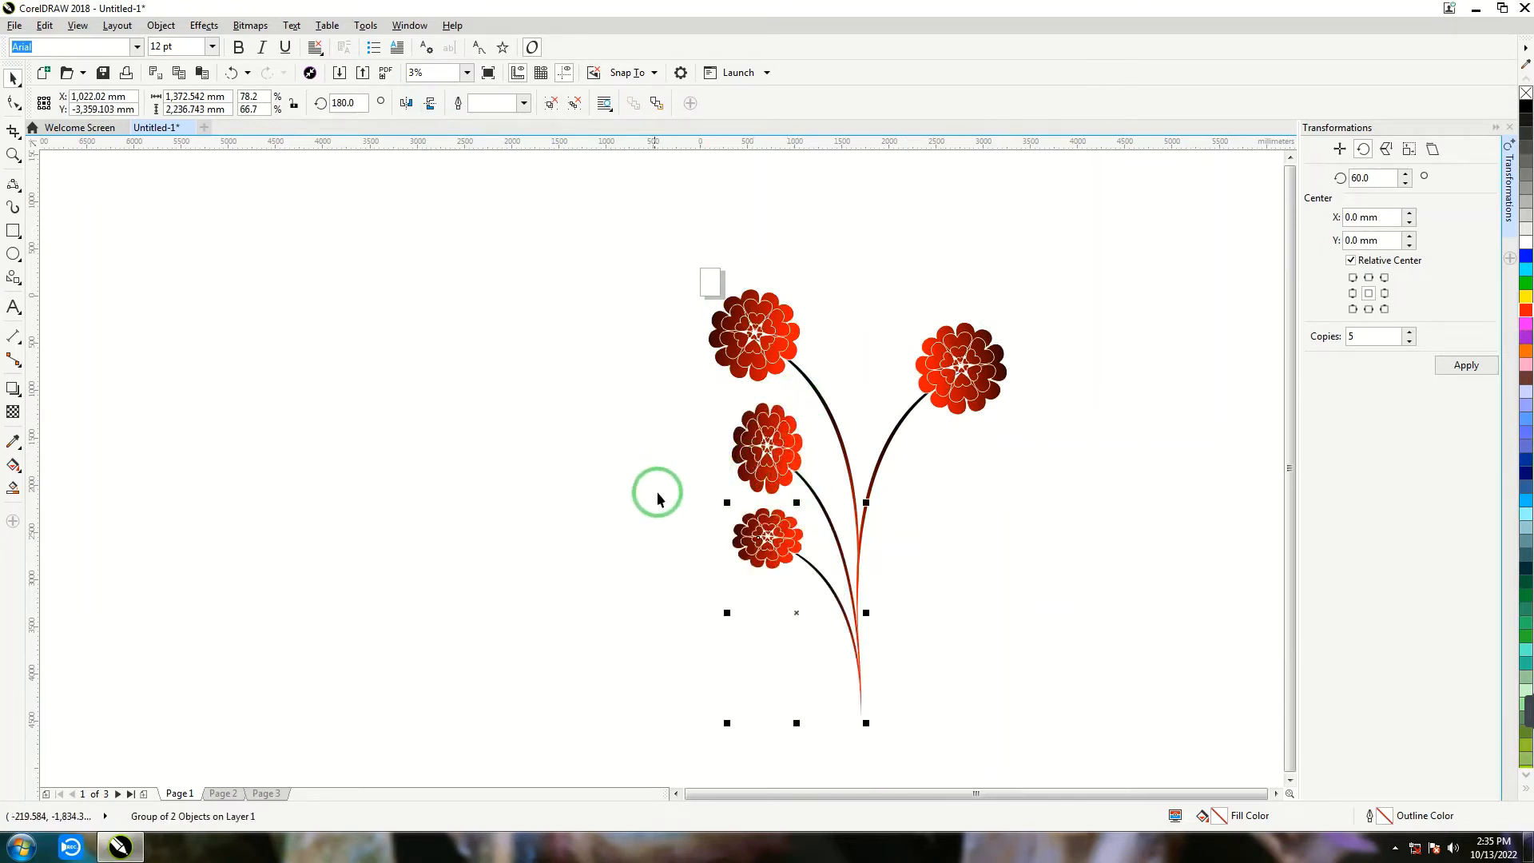
pyautogui.hotkey('ctrl', 'r')
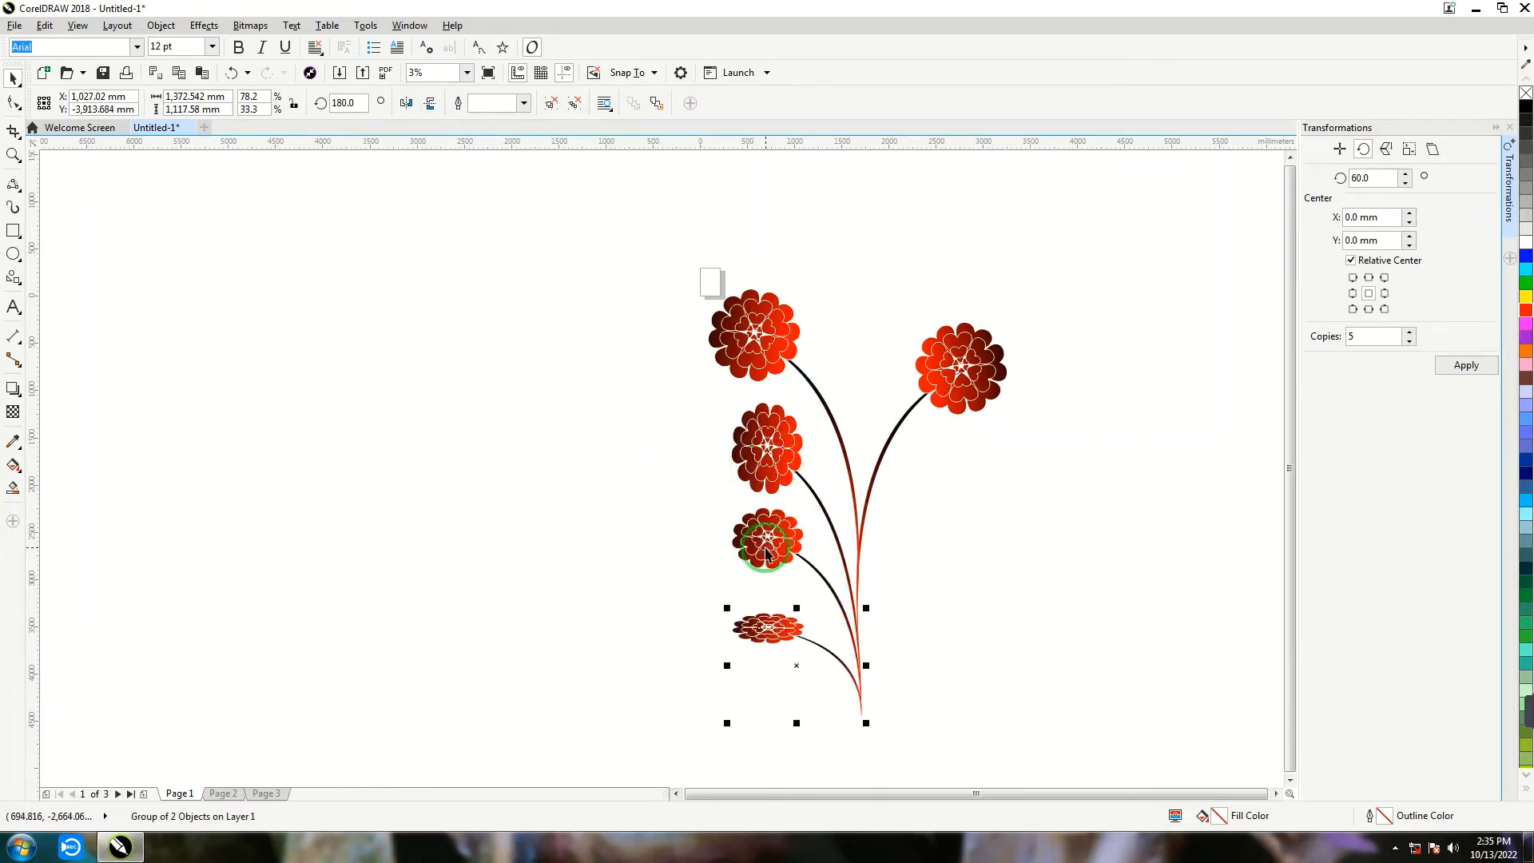
# - Narrow the shortest flower copy to about 40% width, mirror it horizontally and place it to the right of the stem base
pyautogui.moveTo(735, 673); pyautogui.dragTo(795, 653)
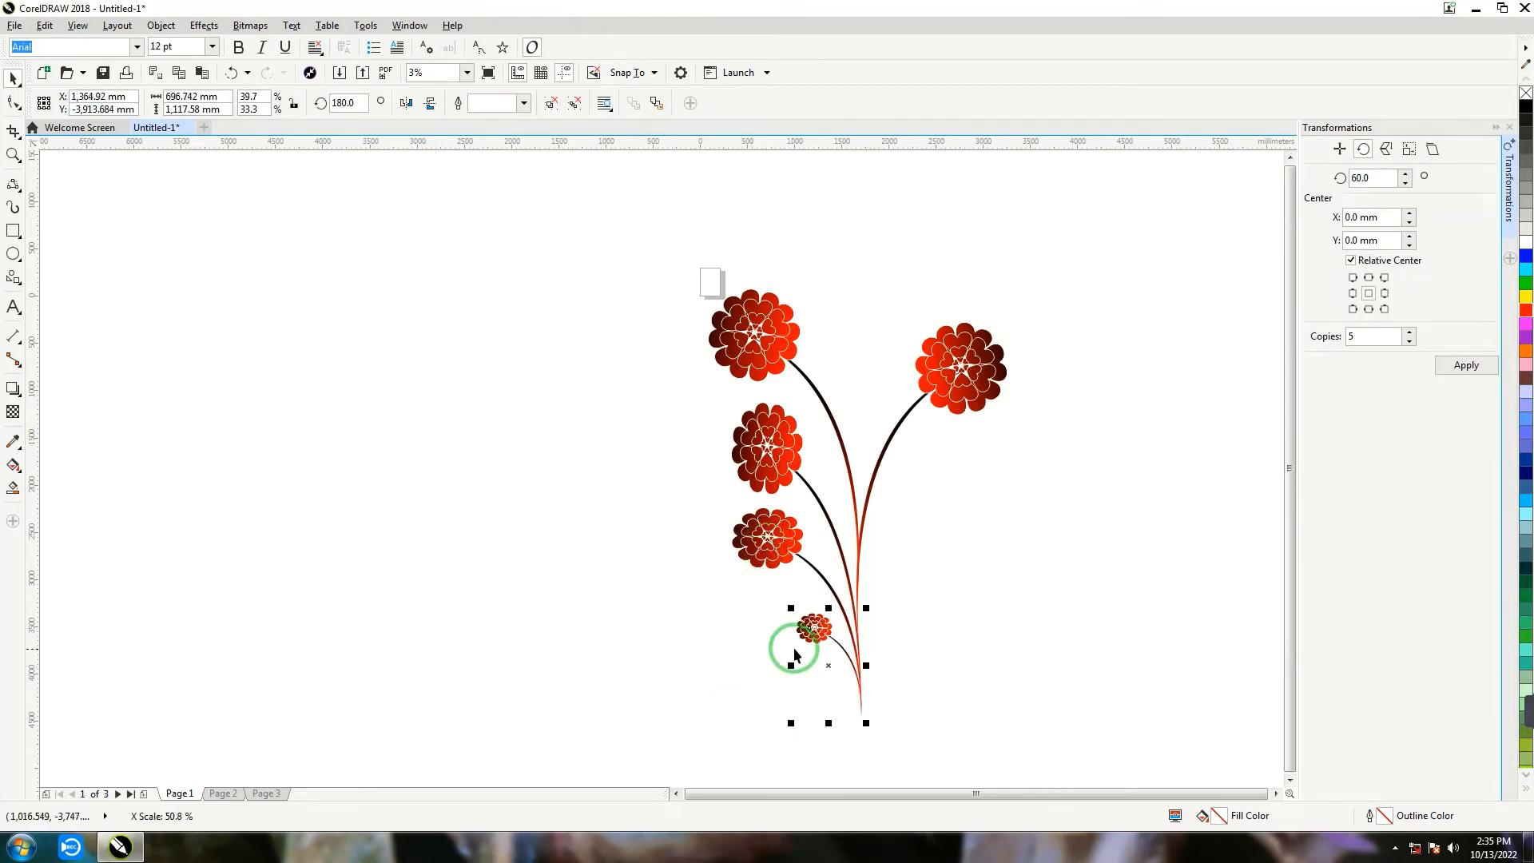
pyautogui.click(405, 102)
pyautogui.moveTo(873, 644); pyautogui.dragTo(897, 623)
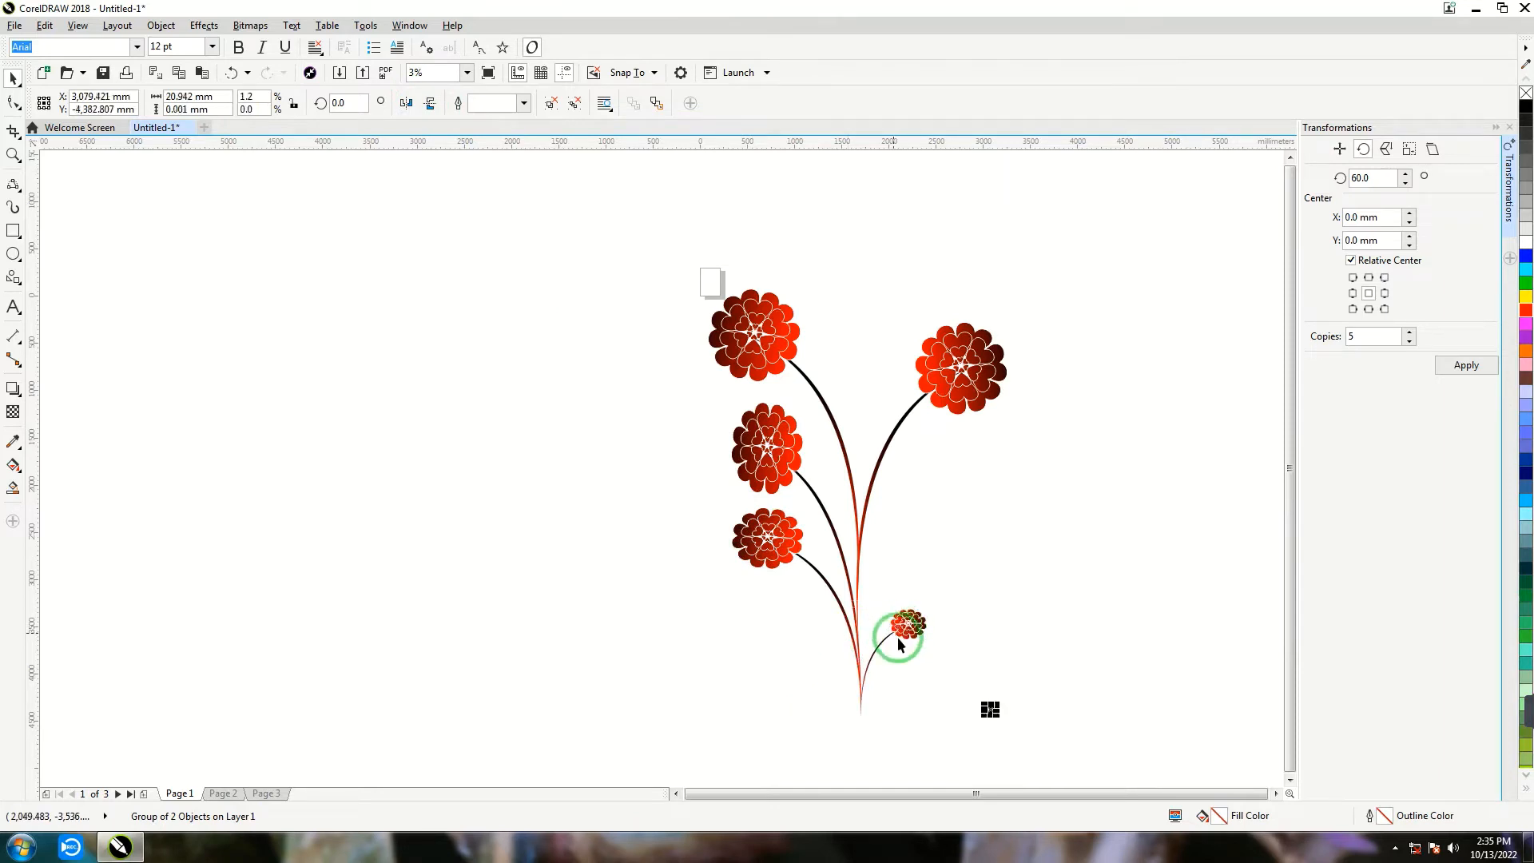
# - Enlarge the tiny flower copy to about 1,176 × 1,582 mm and join it to the right of the main stem above the smallest flower
pyautogui.moveTo(982, 709); pyautogui.dragTo(875, 472)
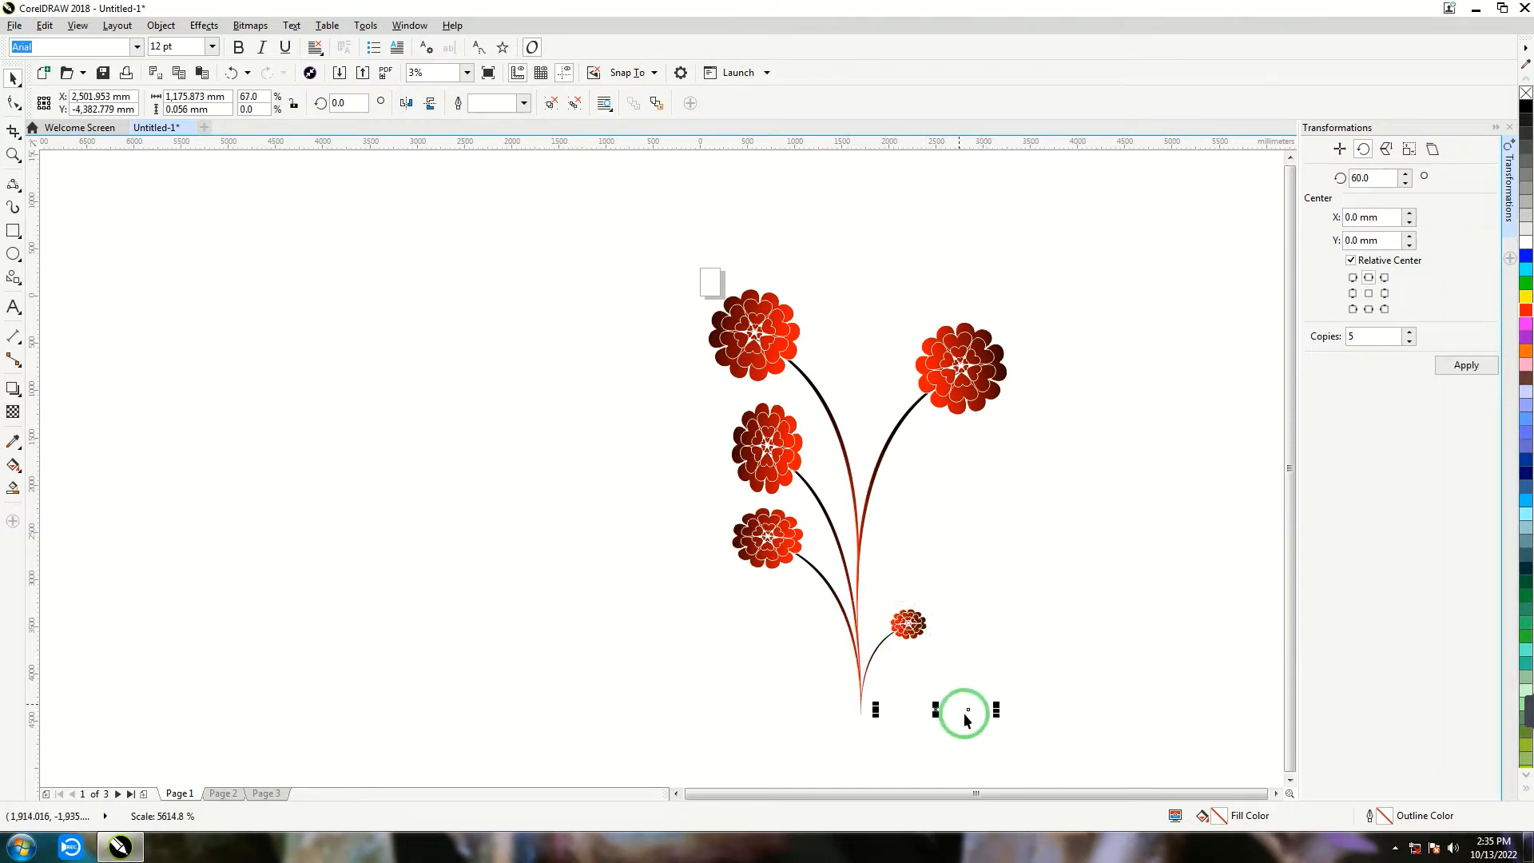
pyautogui.moveTo(935, 709); pyautogui.dragTo(948, 513)
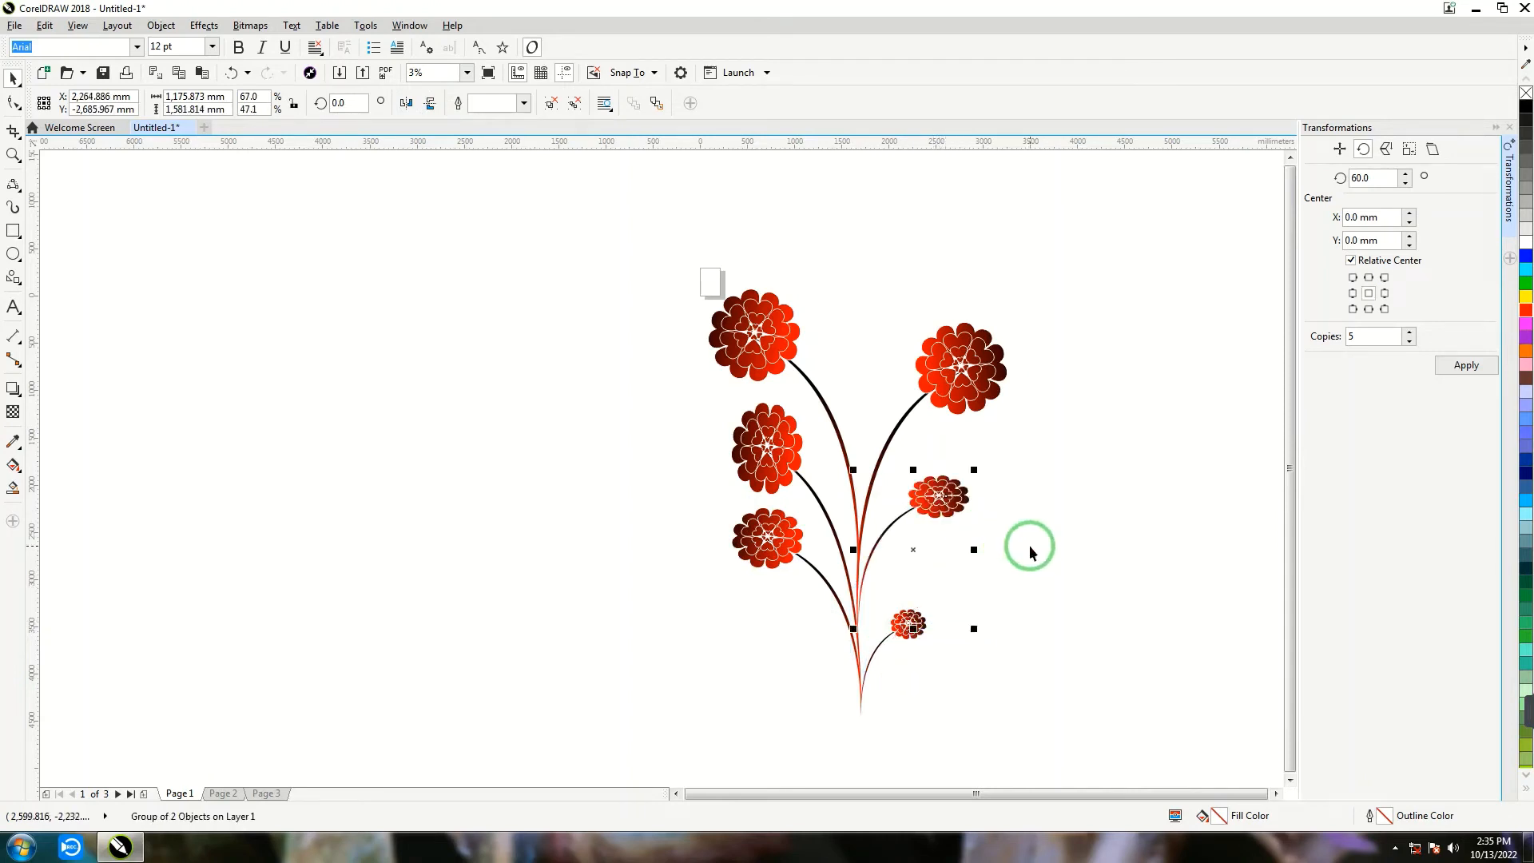
pyautogui.click(989, 466)
# - Copy the medium right-hand flower to the top of the plant, rotate it about 32° and join its stem to the upper-left stem
pyautogui.click(949, 494)
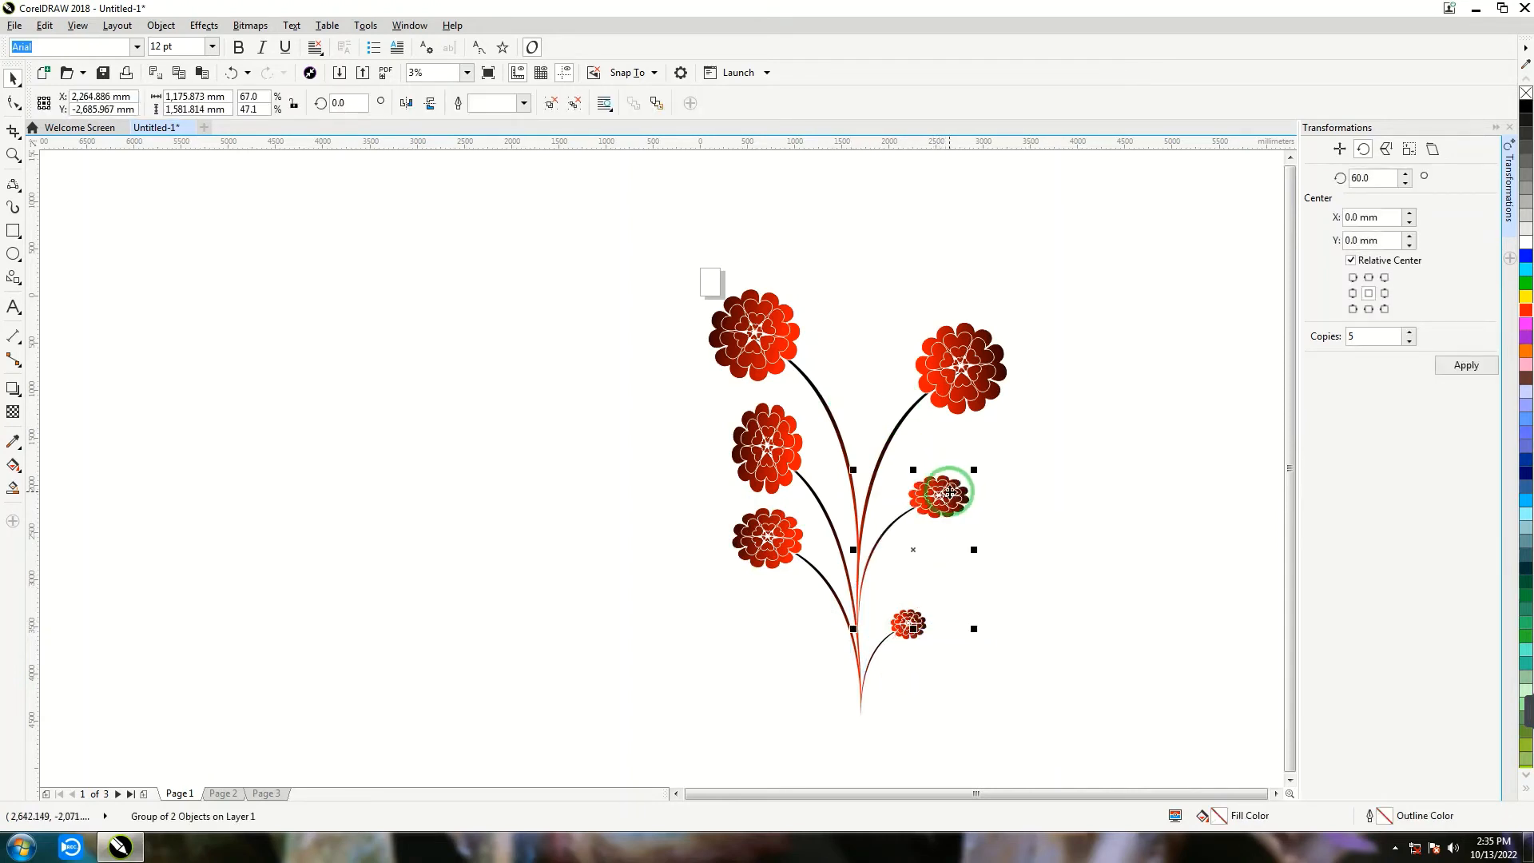
pyautogui.moveTo(951, 503); pyautogui.dragTo(880, 326)
pyautogui.rightClick(900, 401)
pyautogui.click(788, 402)
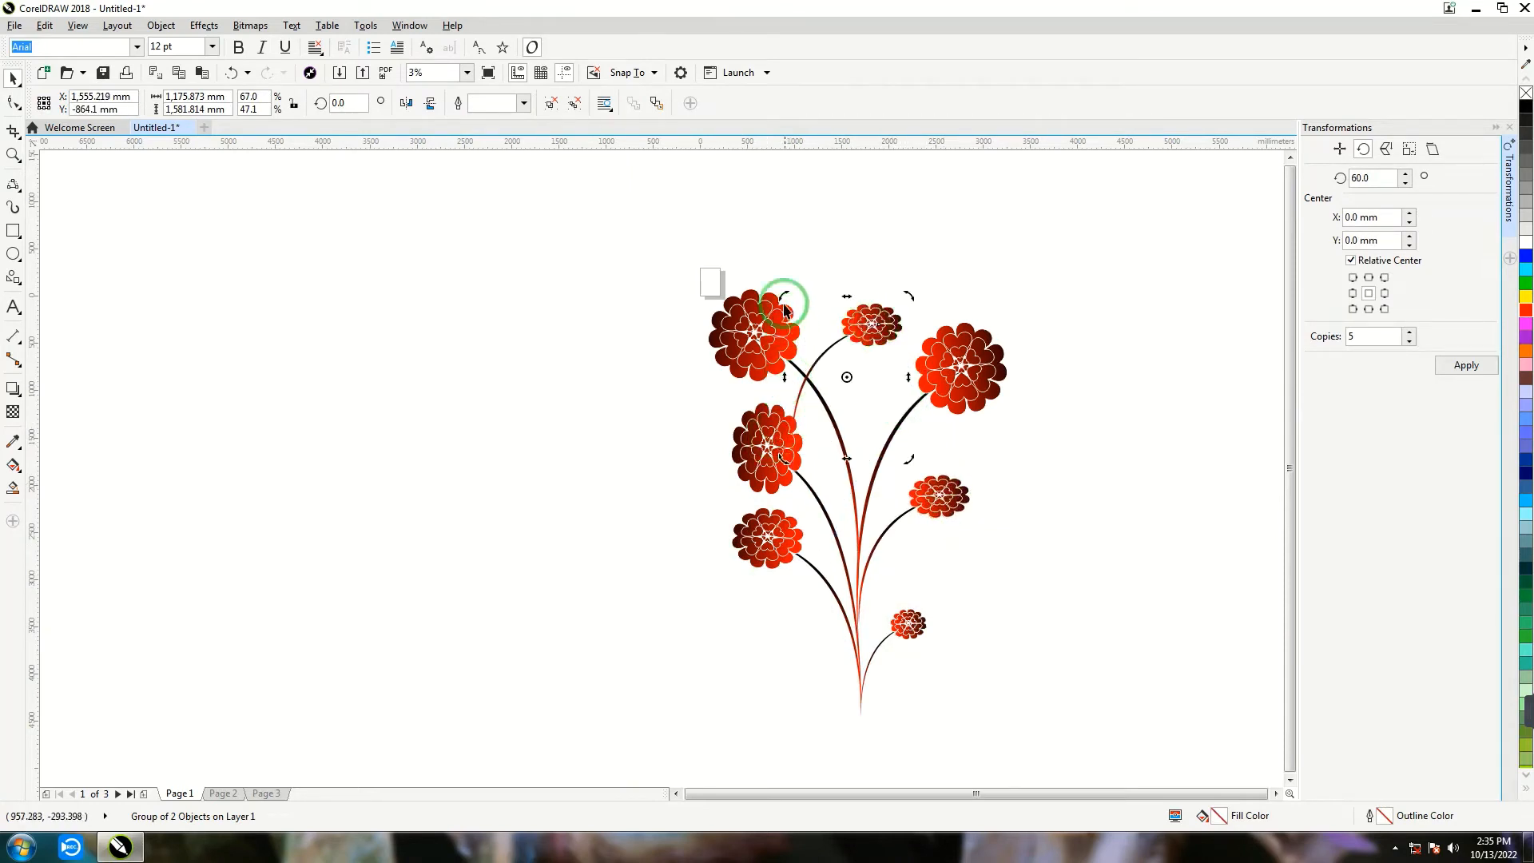
pyautogui.moveTo(783, 310); pyautogui.dragTo(768, 365)
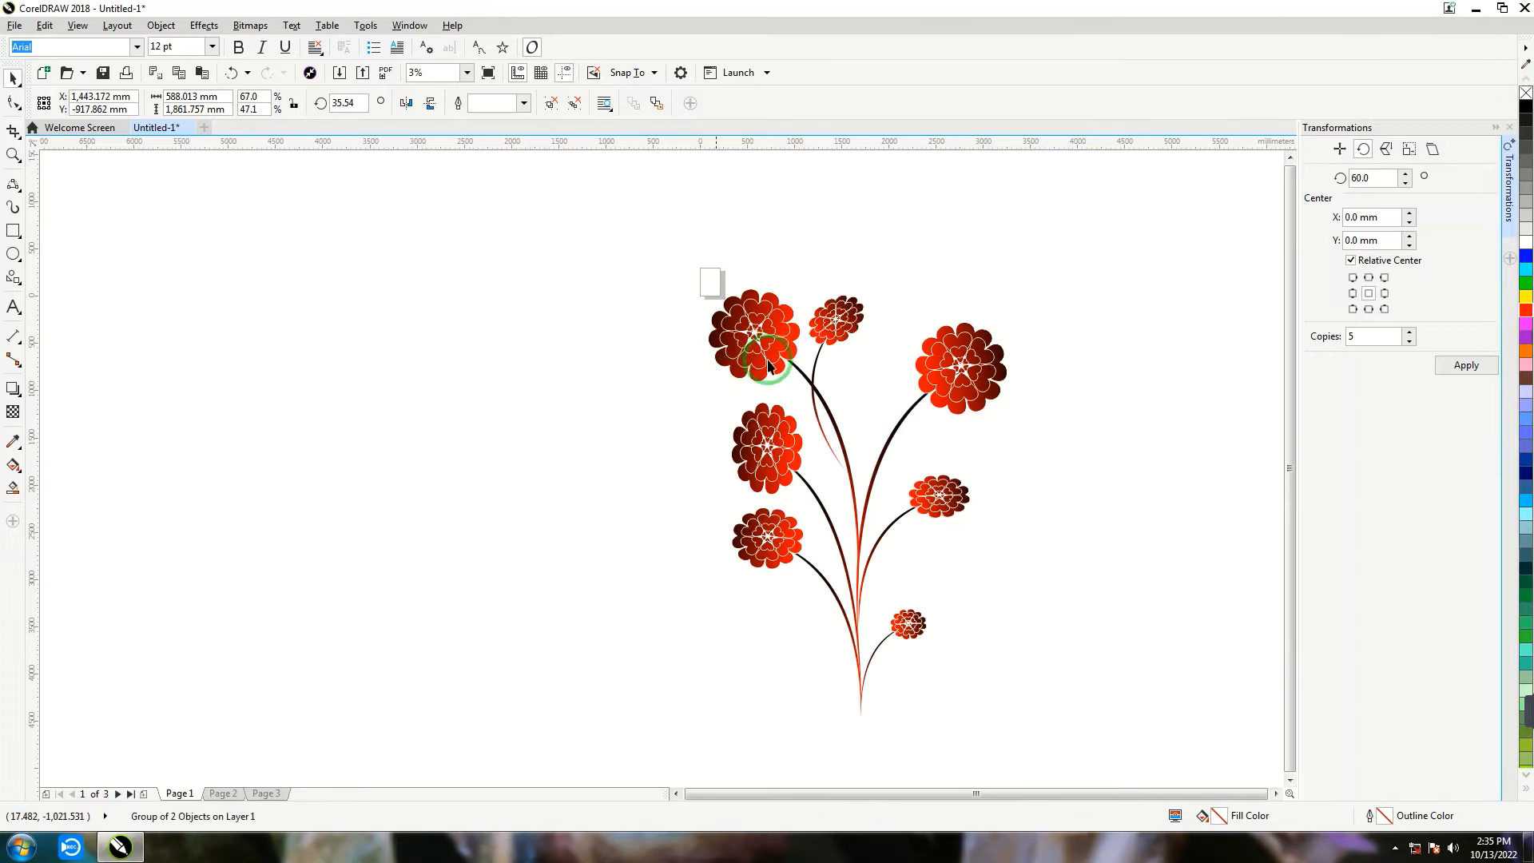
pyautogui.moveTo(835, 326); pyautogui.dragTo(880, 264)
pyautogui.click(841, 295)
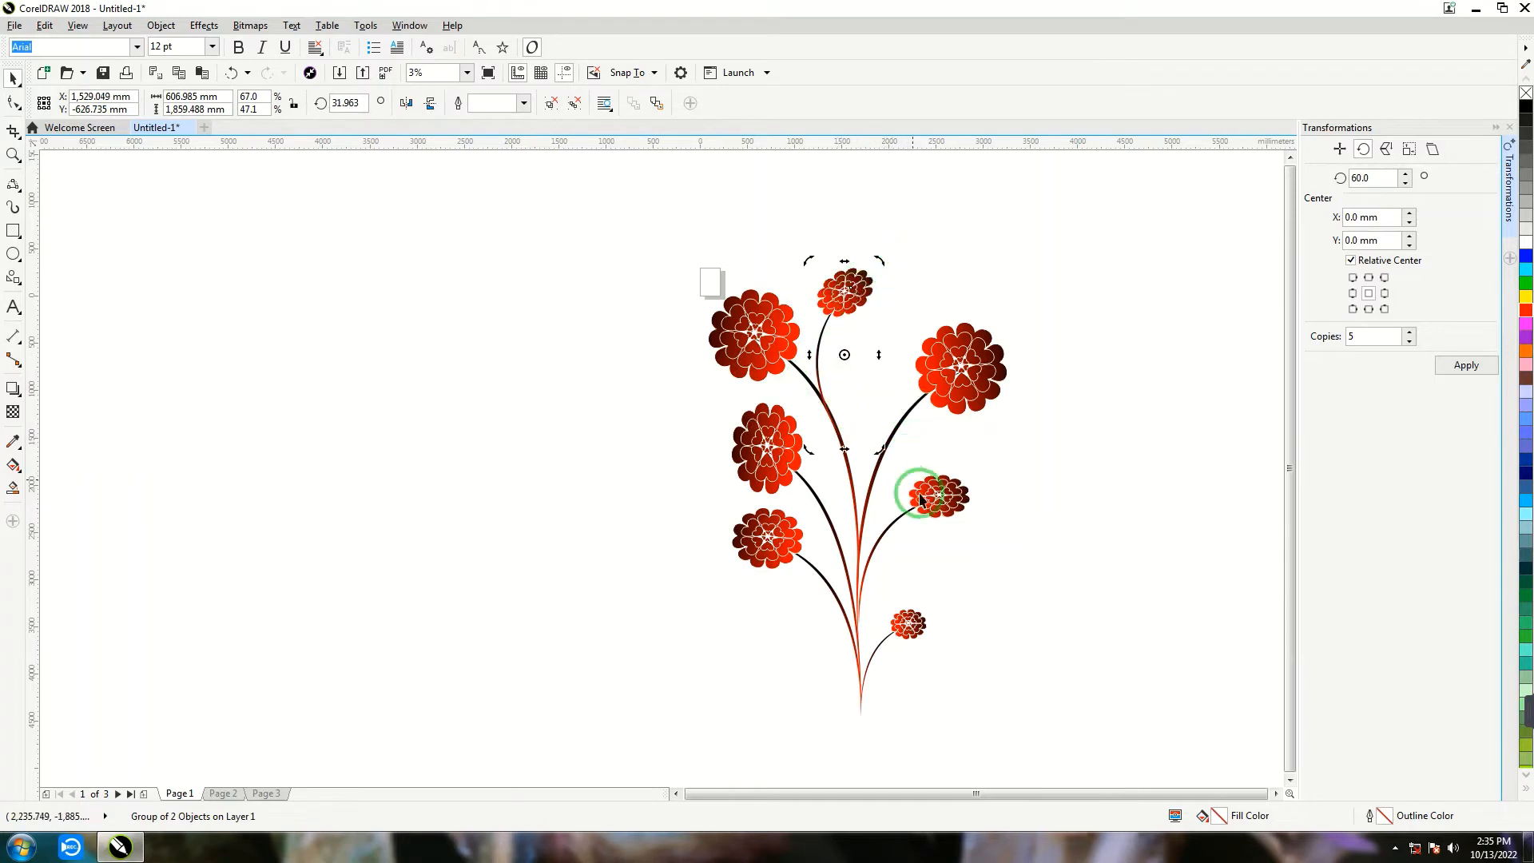
# - Duplicate the medium right-hand flower, narrow it to about 42% width, rotate it 12° and place it between the upper flowers
pyautogui.moveTo(937, 493); pyautogui.dragTo(879, 385)
pyautogui.rightClick(1006, 520)
pyautogui.moveTo(795, 439); pyautogui.dragTo(838, 463)
pyautogui.moveTo(889, 390)
pyautogui.mouseDown()
pyautogui.moveTo(883, 353)
pyautogui.moveTo(900, 363)
pyautogui.mouseUp()
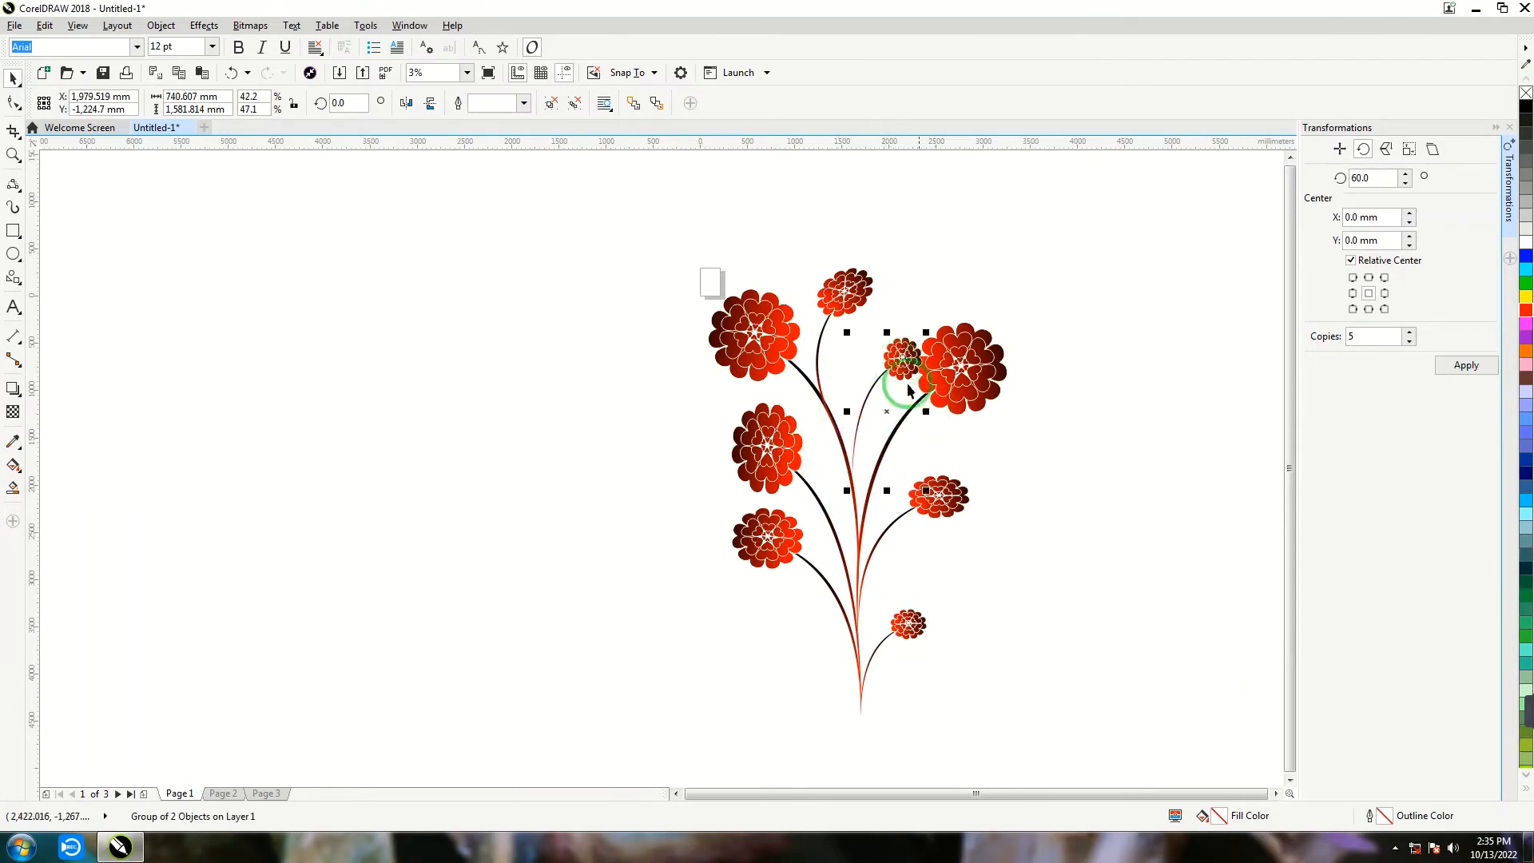
pyautogui.click(900, 357)
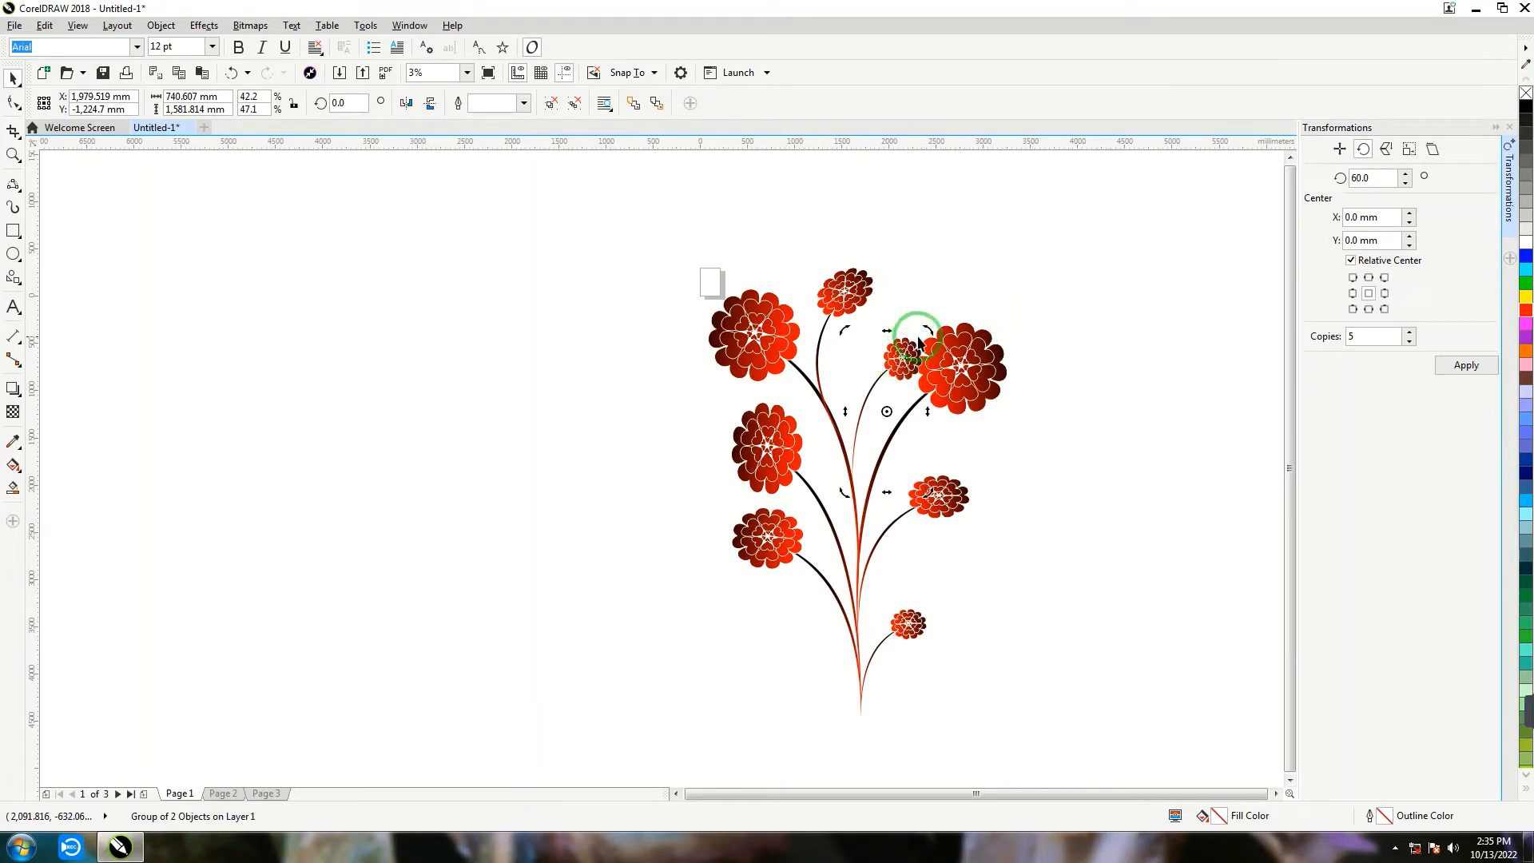
pyautogui.moveTo(927, 331); pyautogui.dragTo(878, 378)
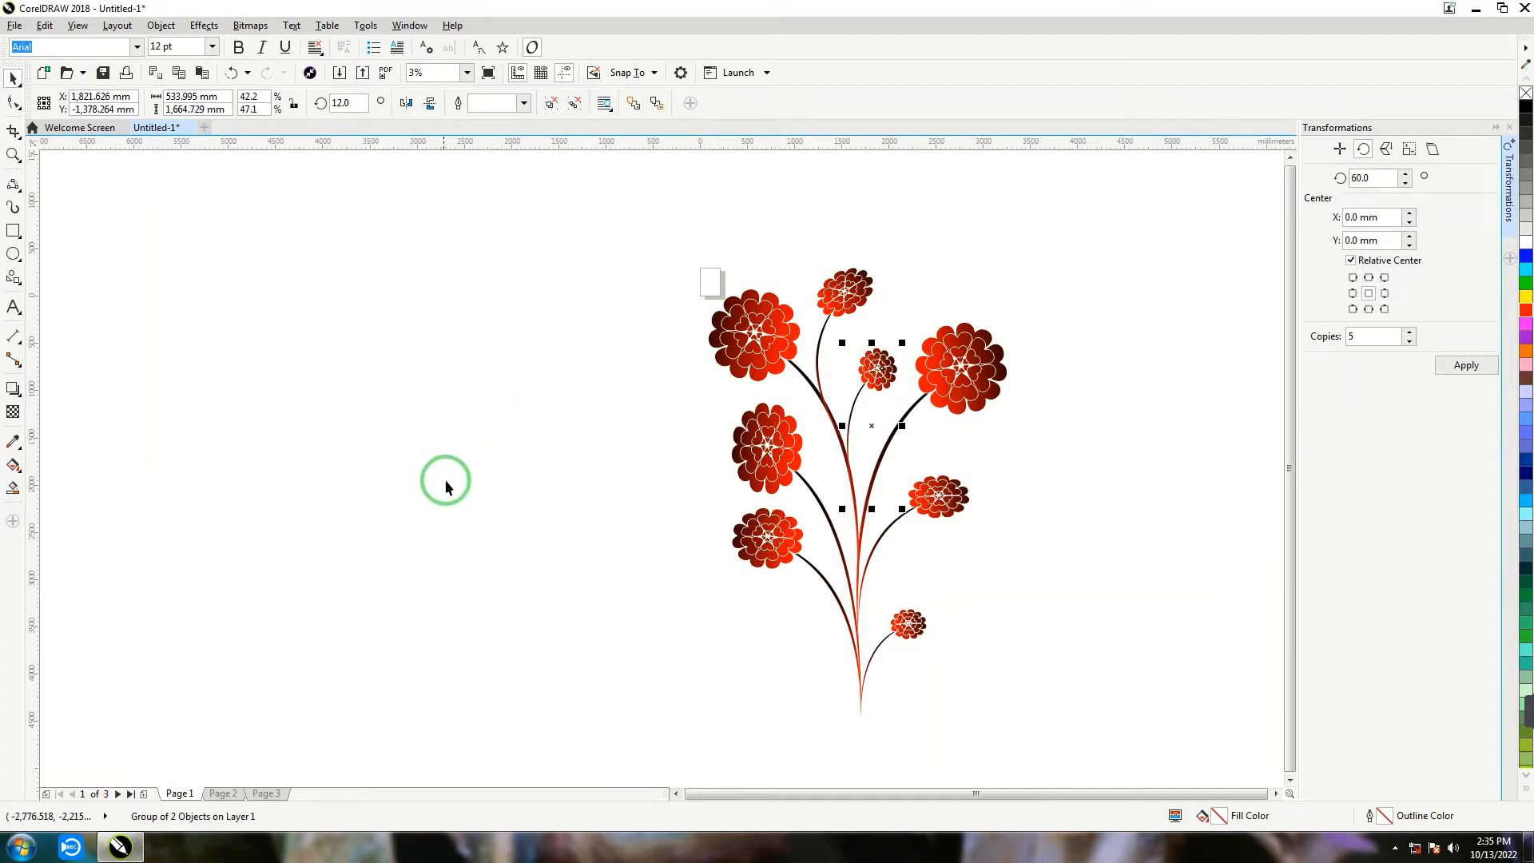
# - Draw a closed leaf outline about 3,895 × 3,522 mm from two opposing curves in the empty area beside the flowers
pyautogui.click(13, 208)
pyautogui.moveTo(515, 283); pyautogui.dragTo(151, 615)
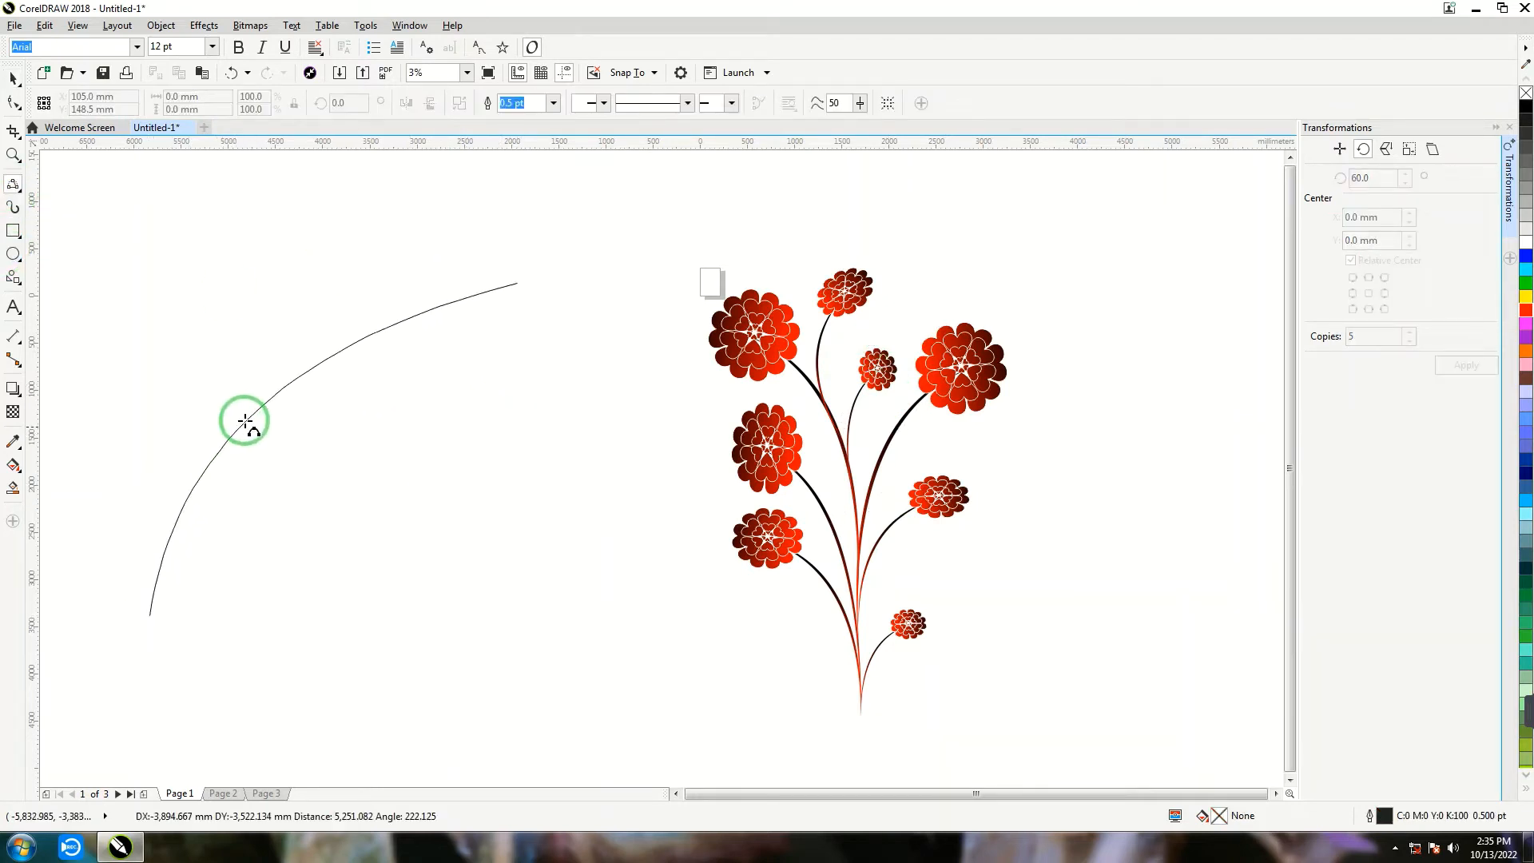
pyautogui.click(247, 409)
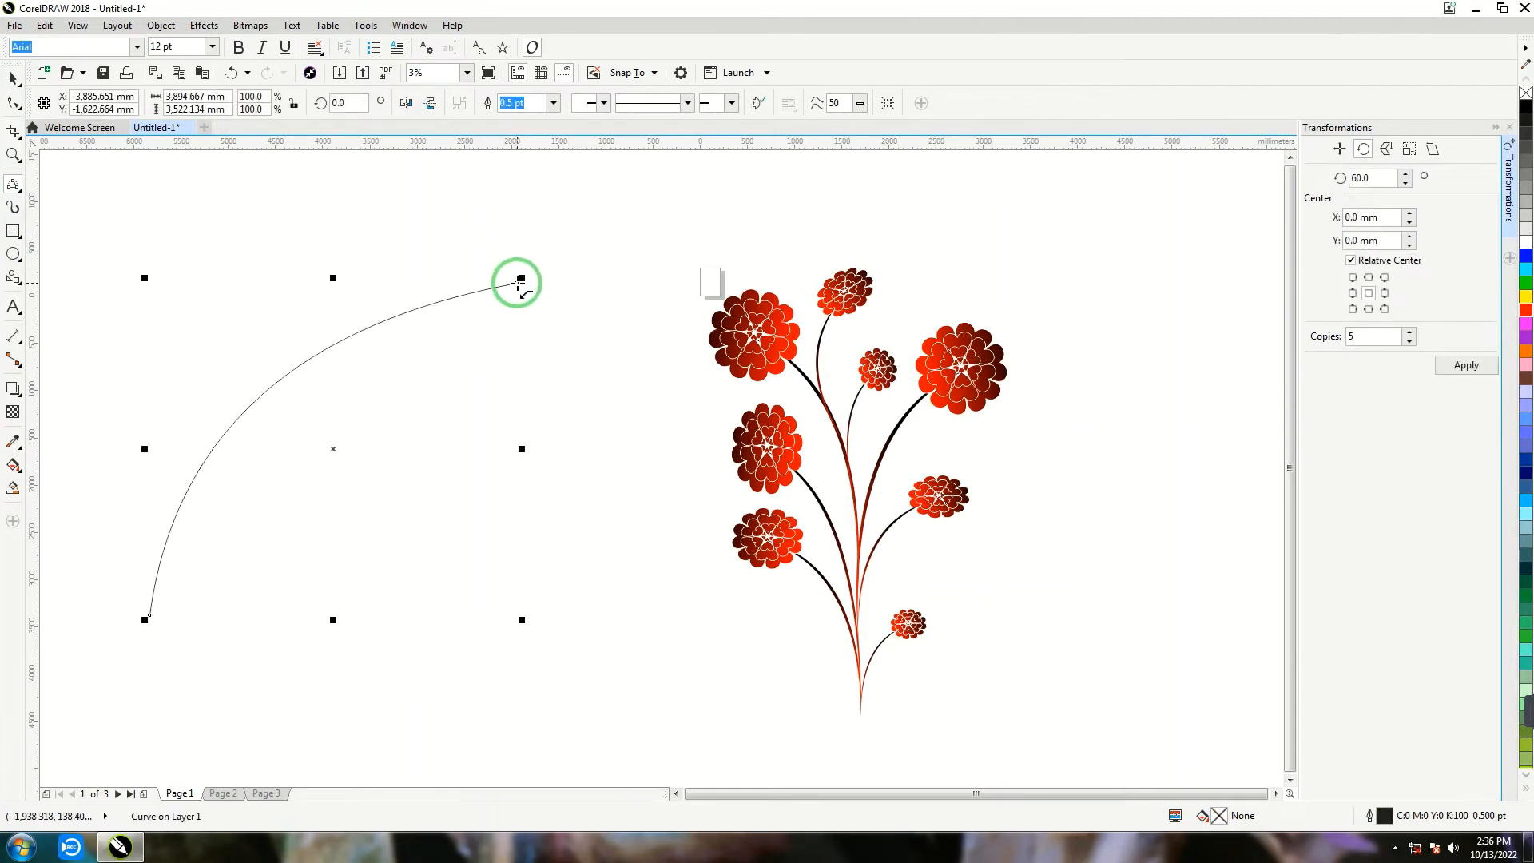
pyautogui.moveTo(518, 282); pyautogui.dragTo(149, 616)
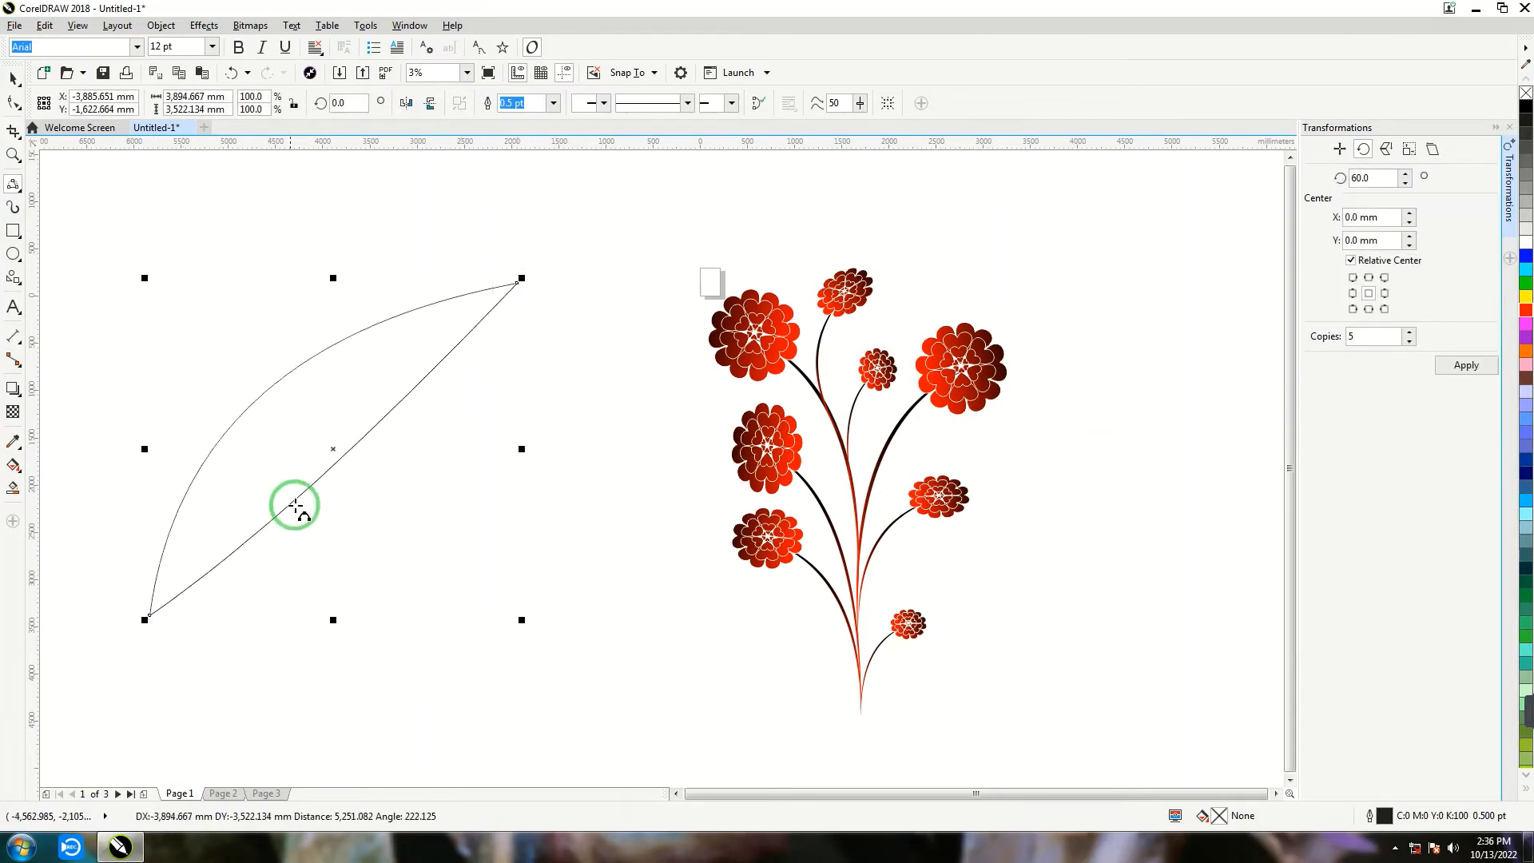
pyautogui.click(340, 521)
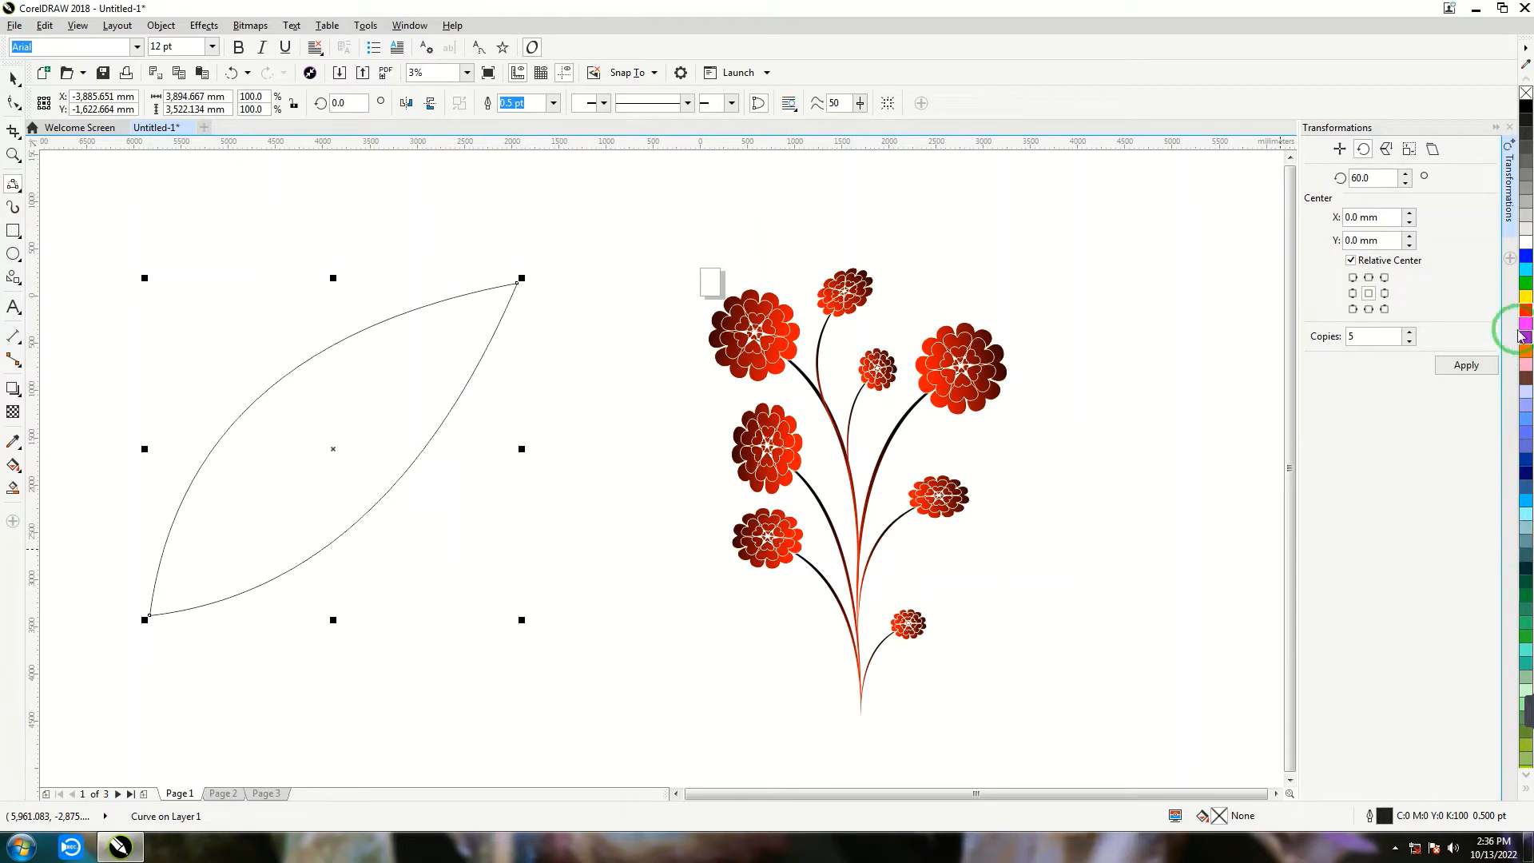
# - Fill the leaf with a vertical linear gradient from red at the upper end to dark blue at the lower end
pyautogui.click(1525, 310)
pyautogui.press('g')
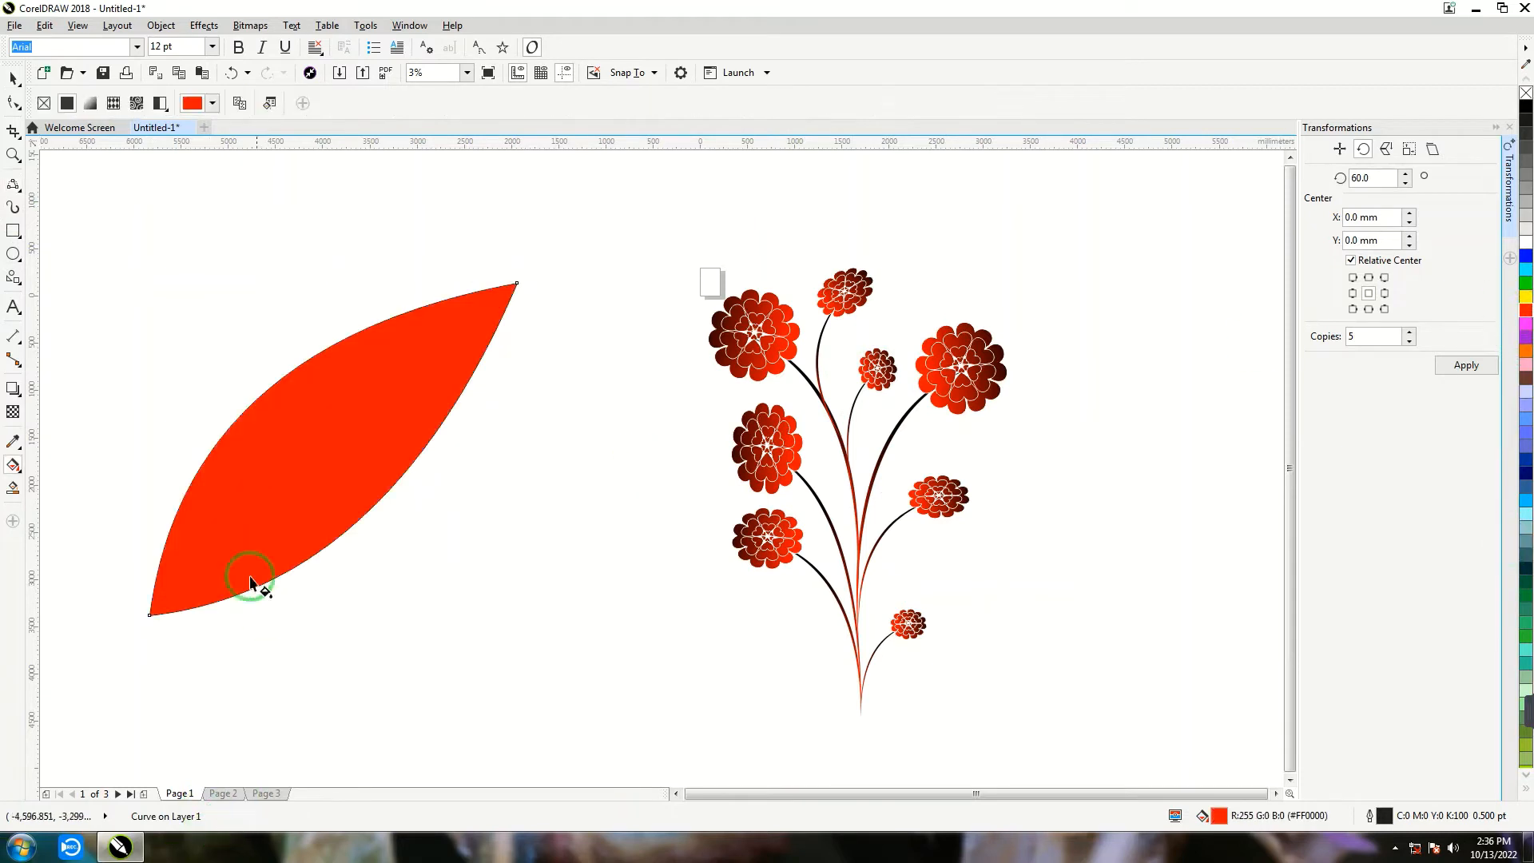
pyautogui.moveTo(366, 294); pyautogui.dragTo(356, 723)
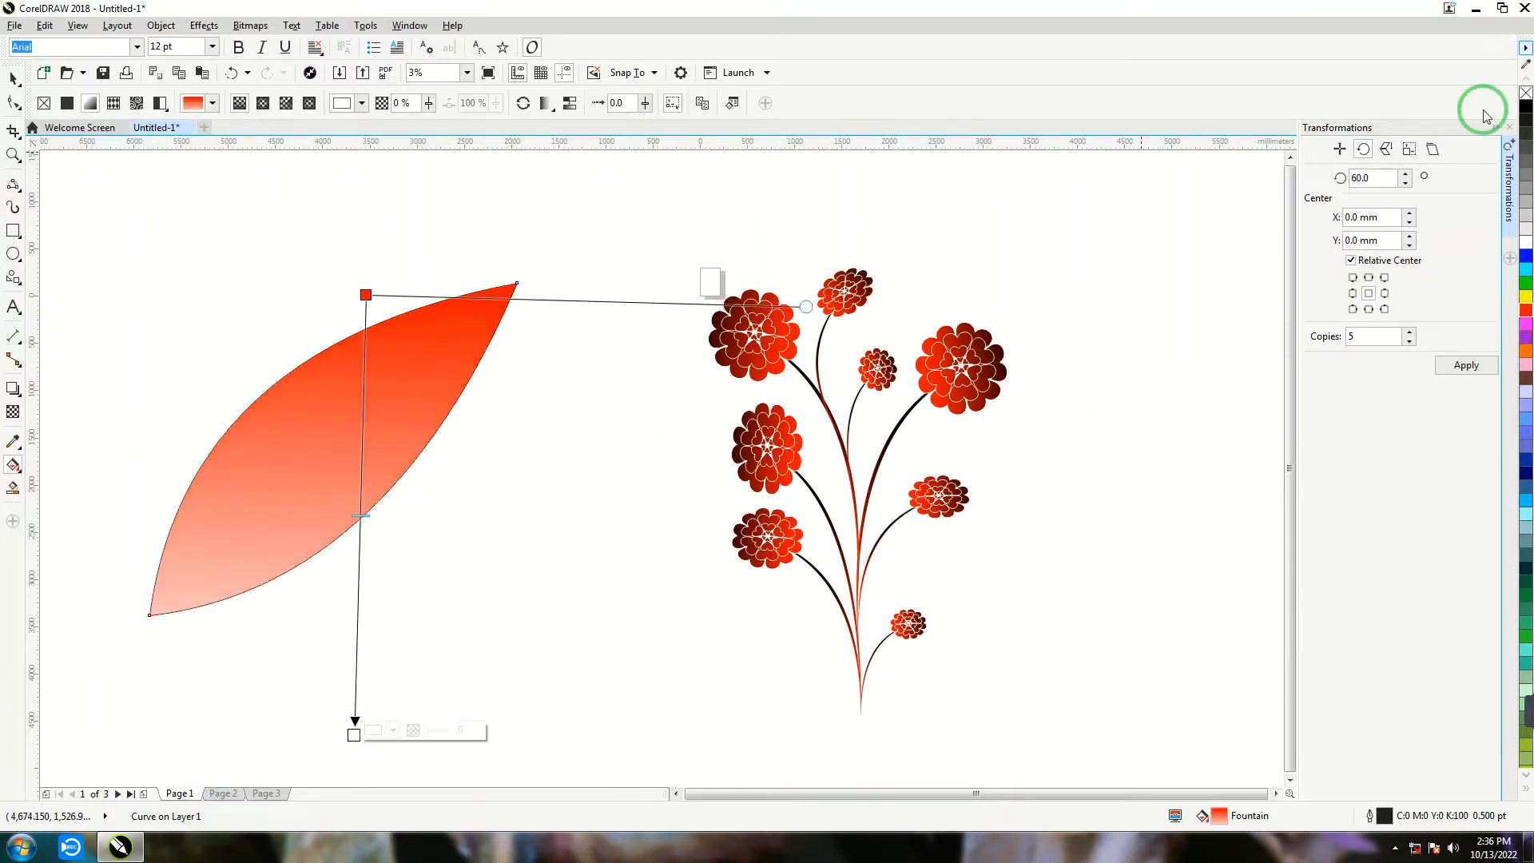
pyautogui.click(1525, 297)
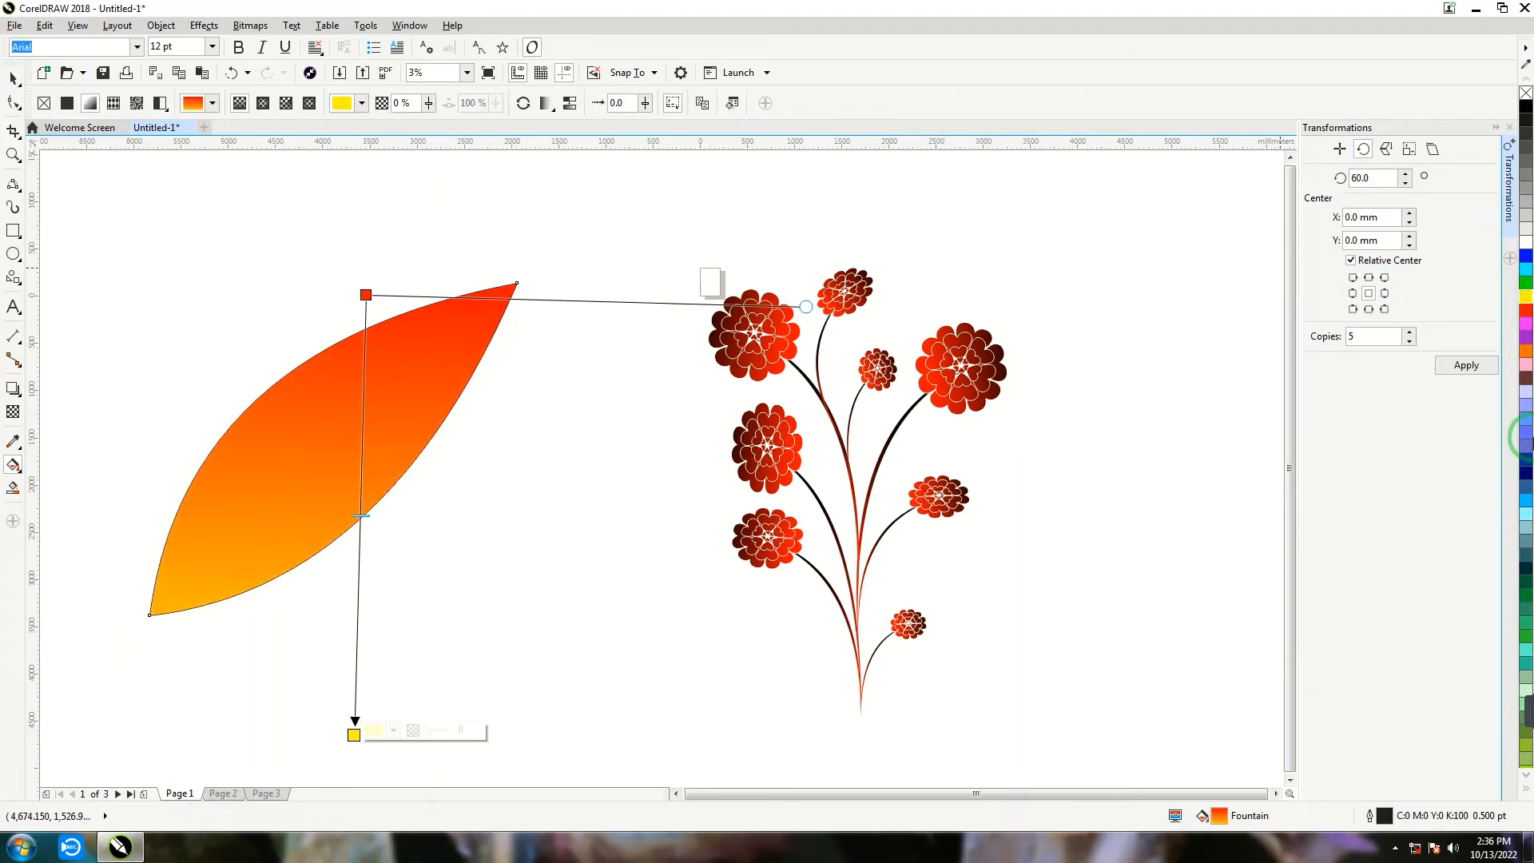
pyautogui.click(1525, 463)
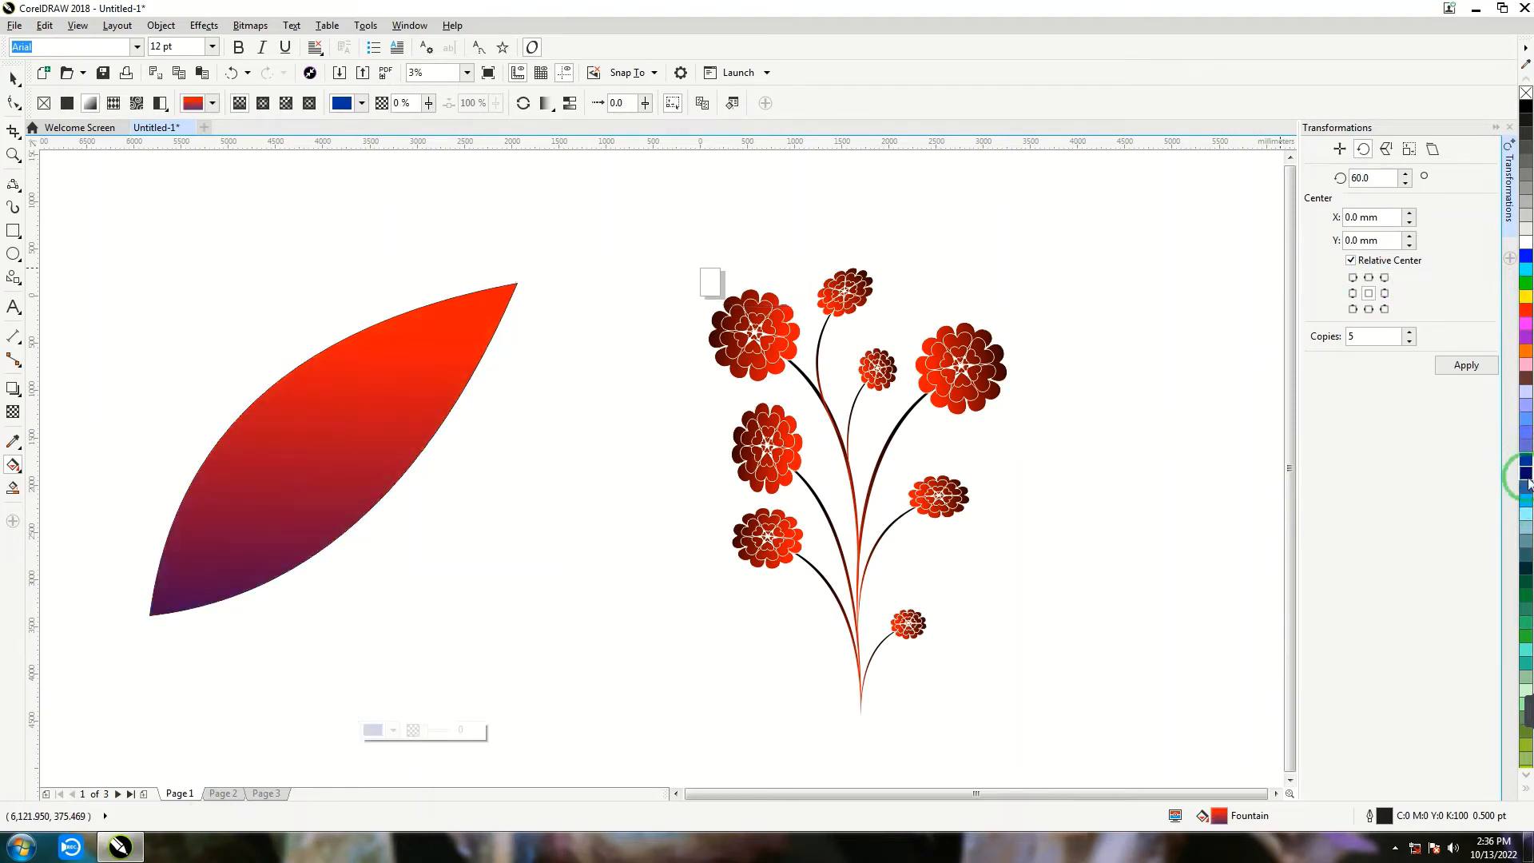
# - Scale the leaf to 8%, attach it to the lower main stem and place copies along the stems above
pyautogui.click(12, 82)
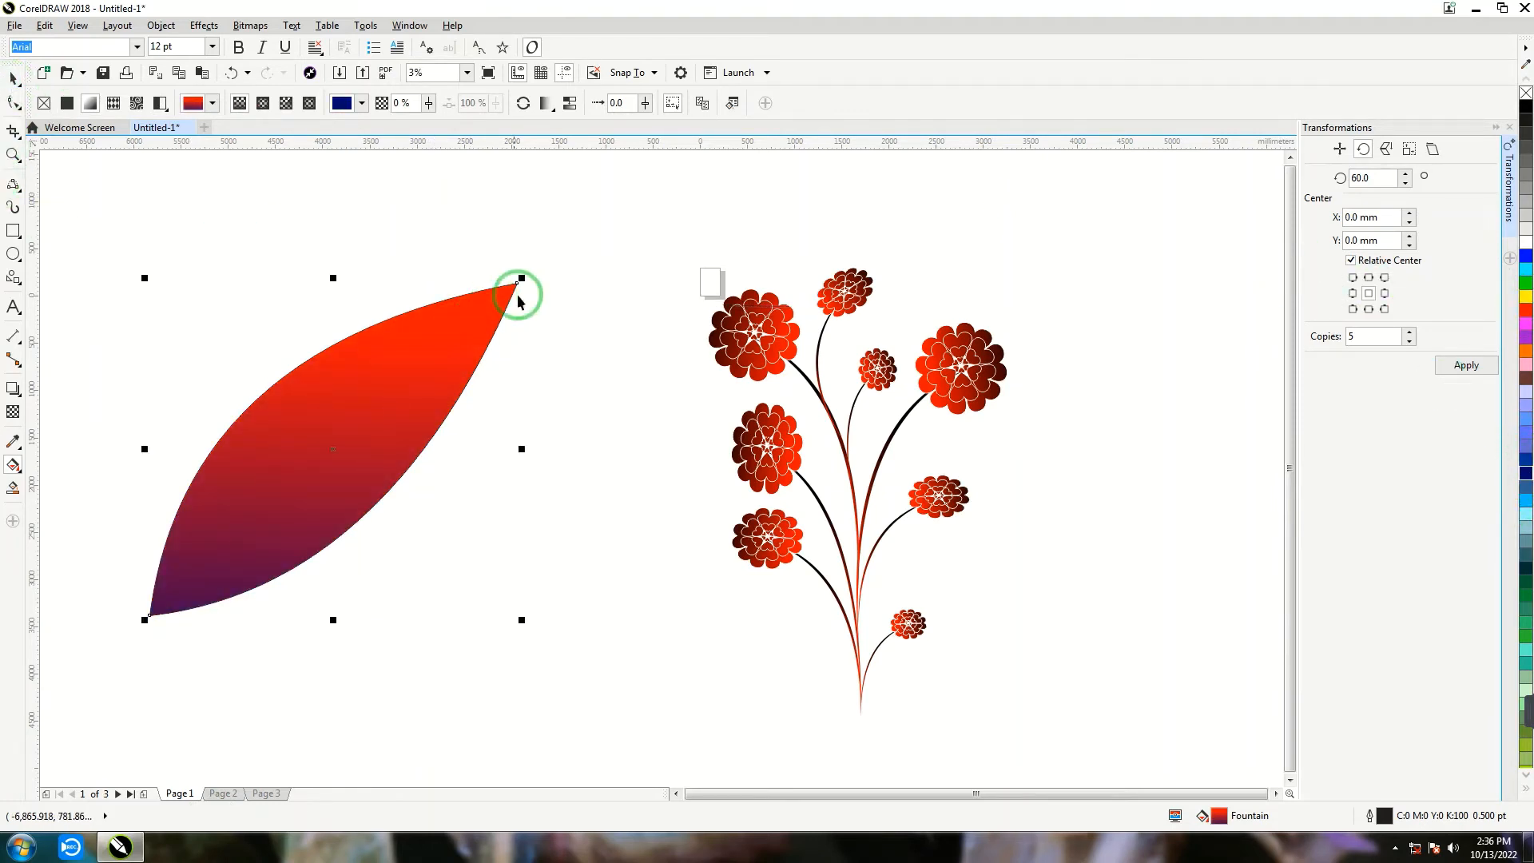
pyautogui.moveTo(520, 283); pyautogui.dragTo(888, 587)
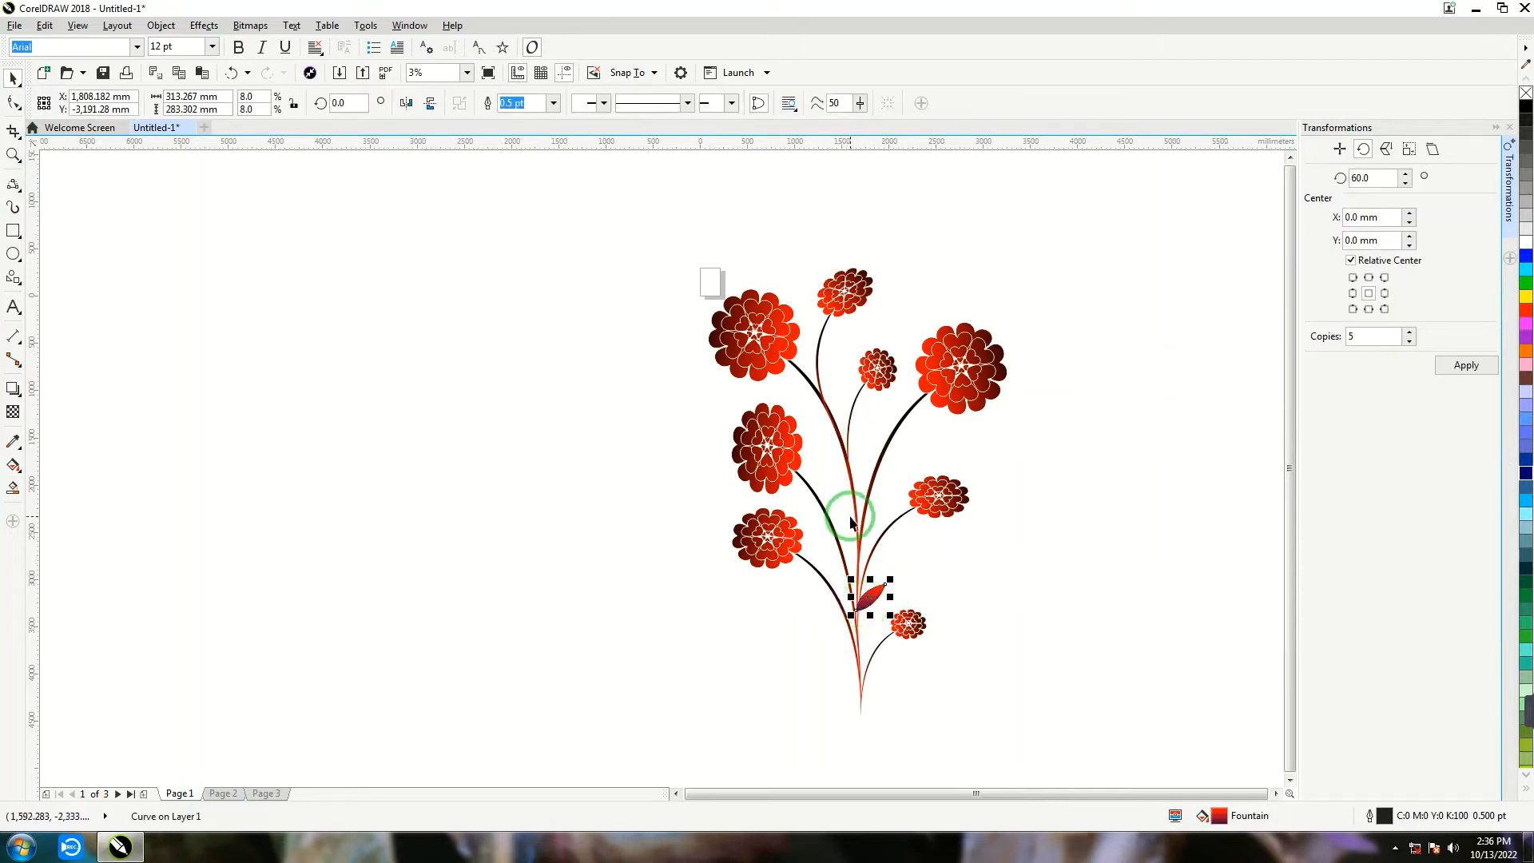
pyautogui.hotkey('ctrl', 'd')
pyautogui.moveTo(873, 591); pyautogui.dragTo(888, 474)
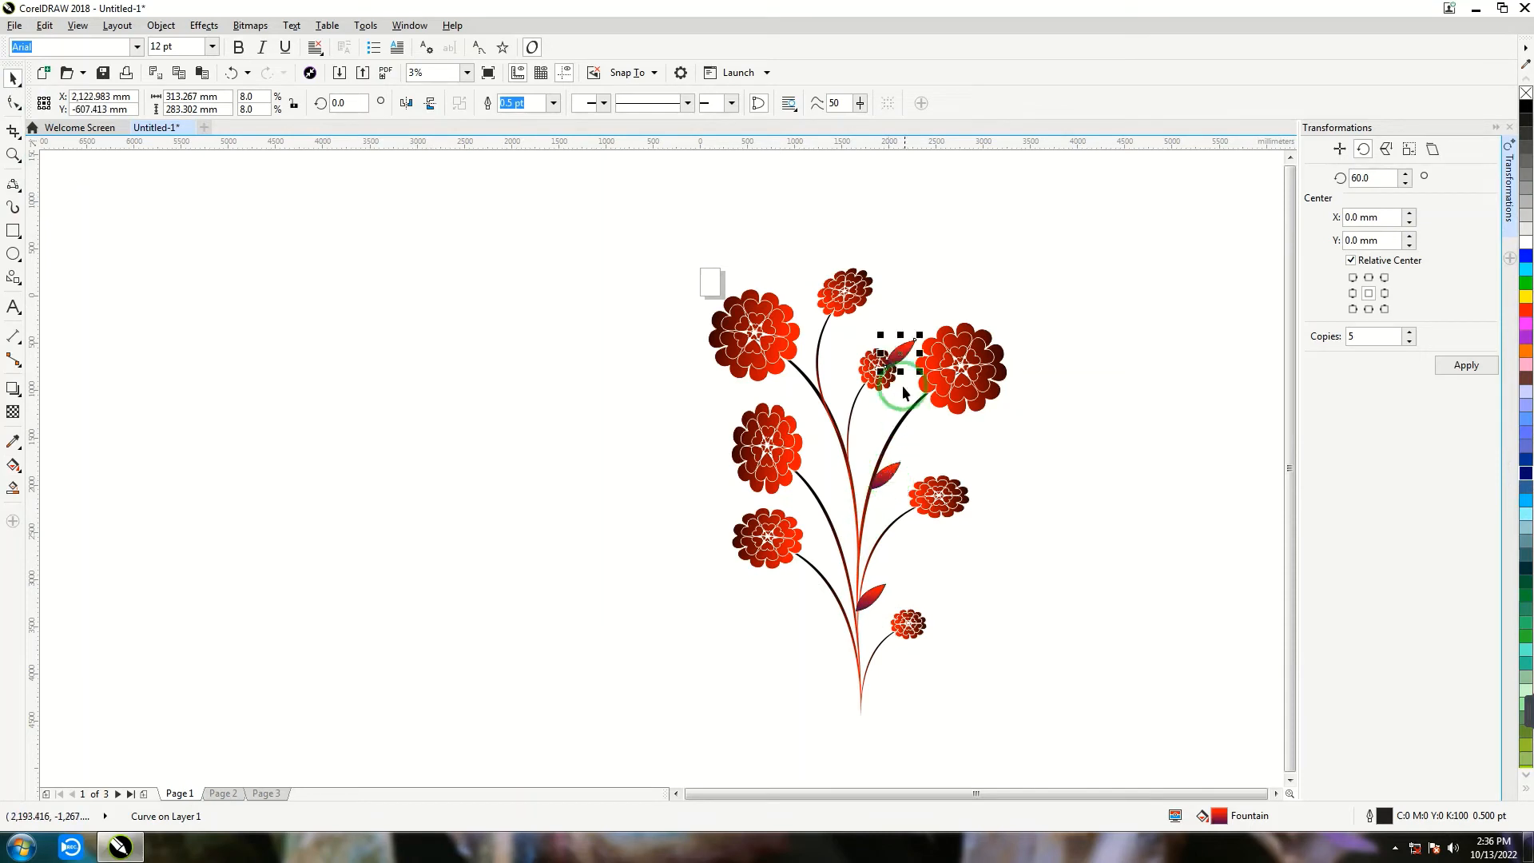
# - Place a leaf copy at the fork of the upper-left stem and rotate it to about 23°
pyautogui.moveTo(903, 385); pyautogui.dragTo(832, 392)
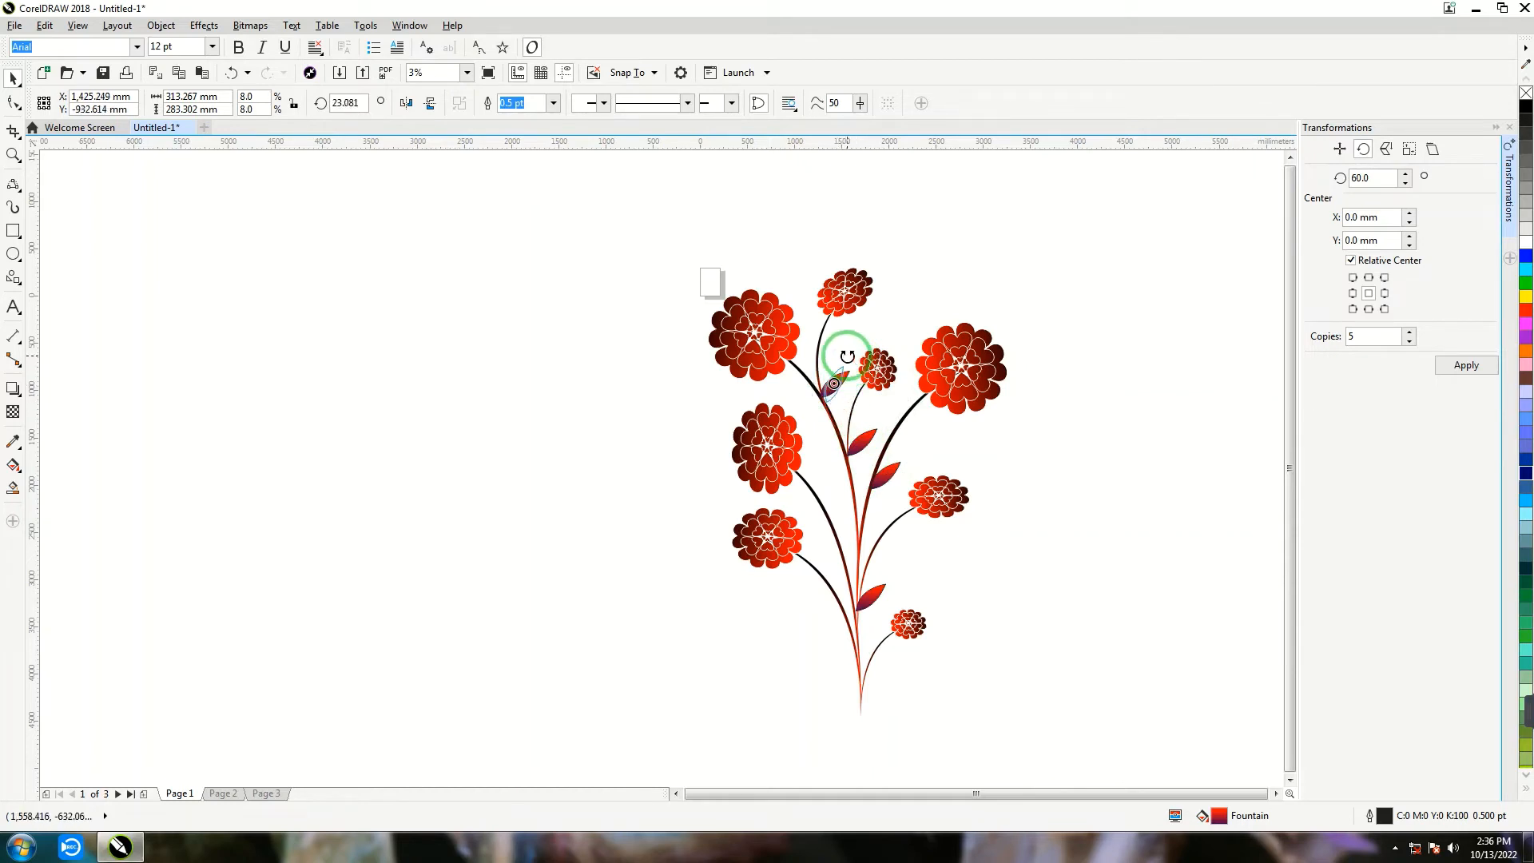
pyautogui.click(807, 390)
pyautogui.click(826, 375)
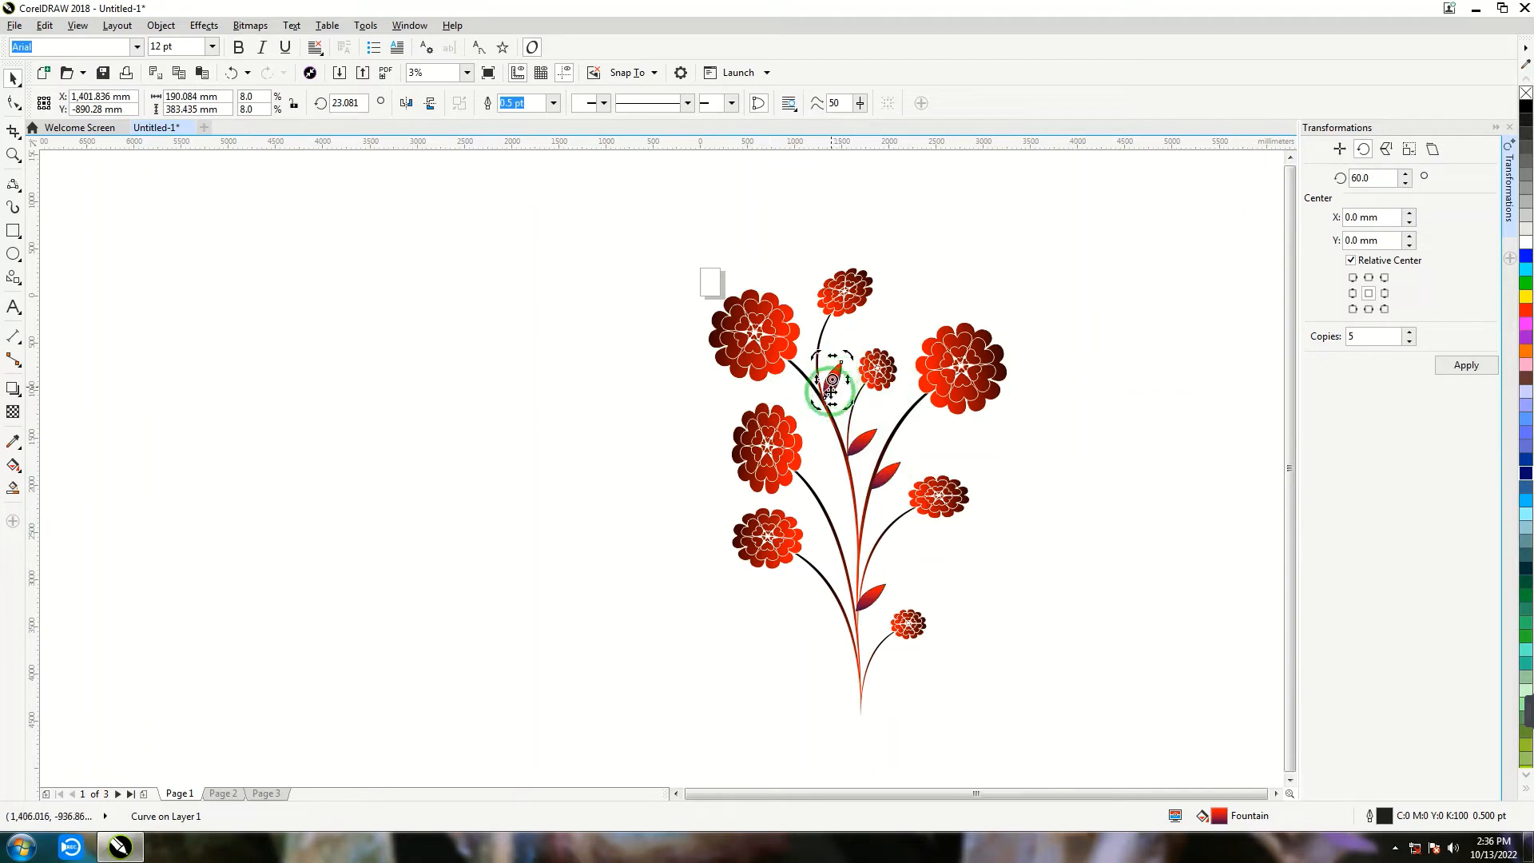
# - Add a leaf rotated about 14.6° at the smallest flower's stem base and a mirrored leaf copy left of the main stem
pyautogui.moveTo(831, 390)
pyautogui.mouseDown()
pyautogui.moveTo(832, 377)
pyautogui.moveTo(882, 533)
pyautogui.moveTo(861, 589)
pyautogui.moveTo(878, 677)
pyautogui.moveTo(891, 659)
pyautogui.mouseUp()
pyautogui.click(884, 669)
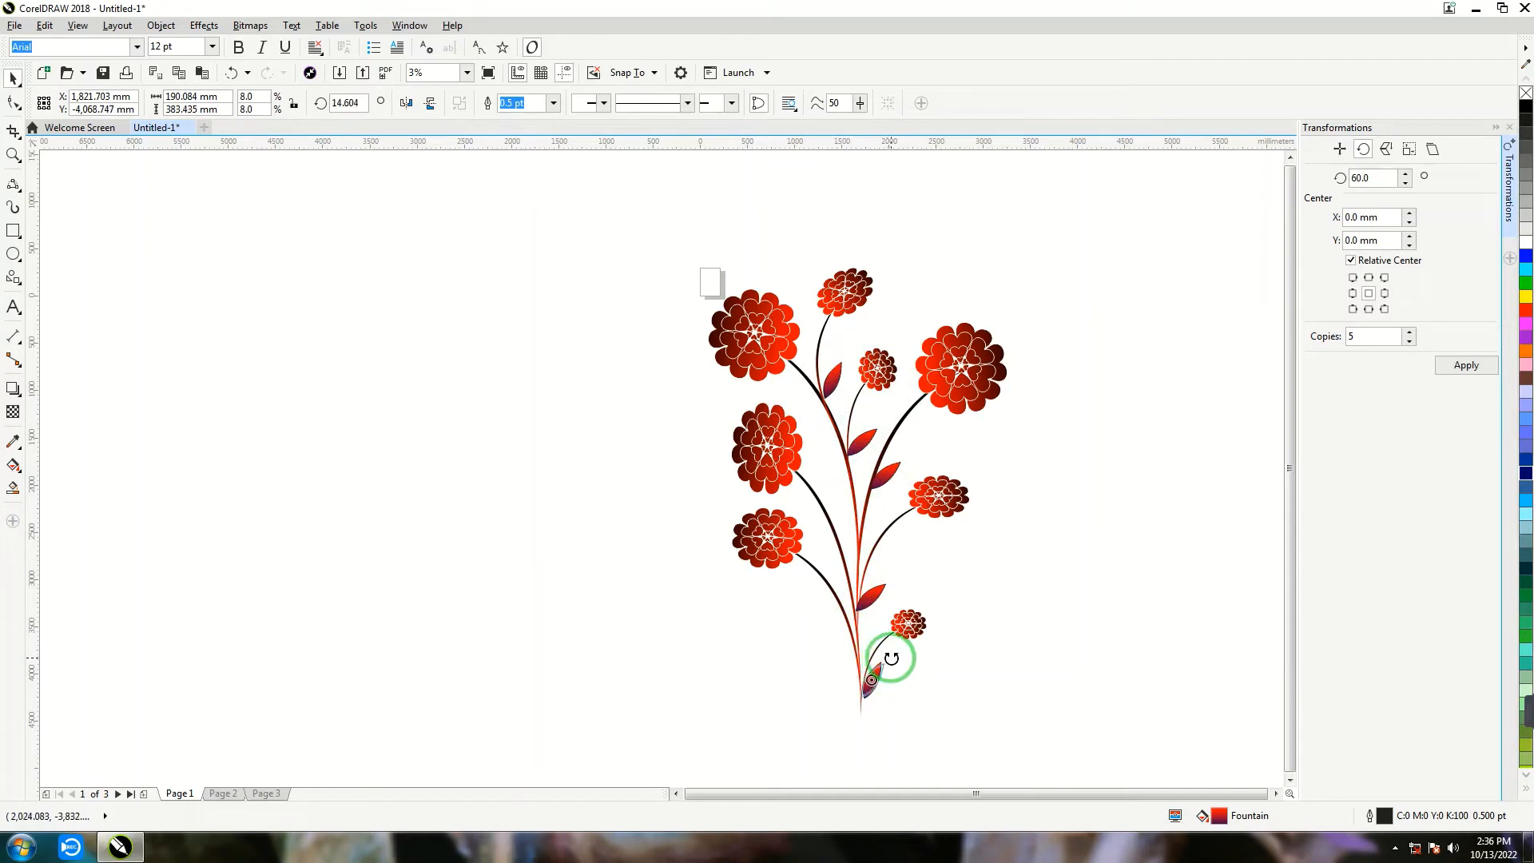
pyautogui.click(1008, 711)
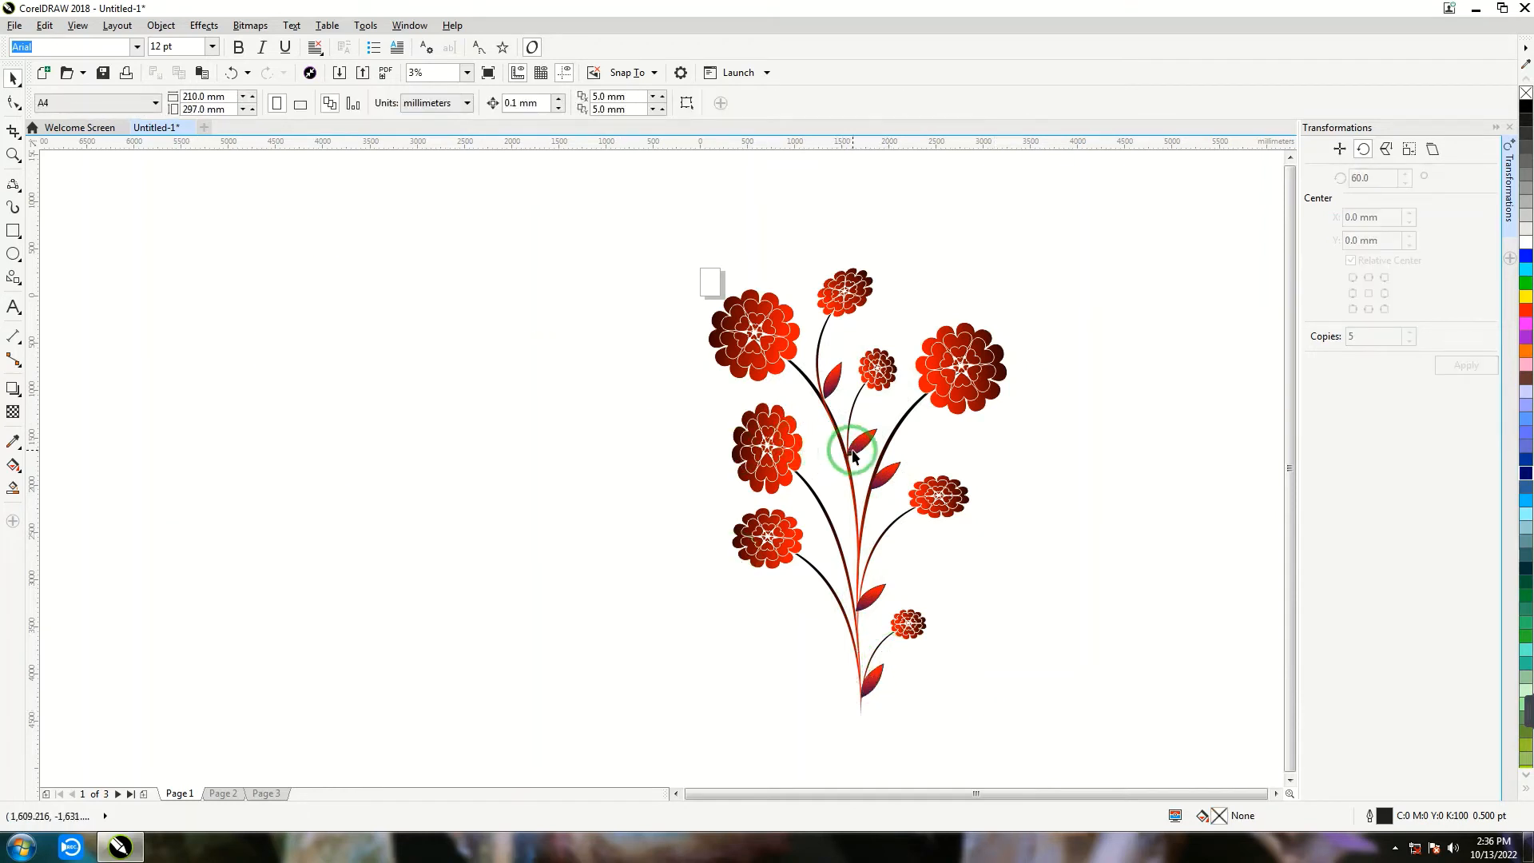
pyautogui.moveTo(854, 455); pyautogui.dragTo(847, 647)
pyautogui.click(772, 596)
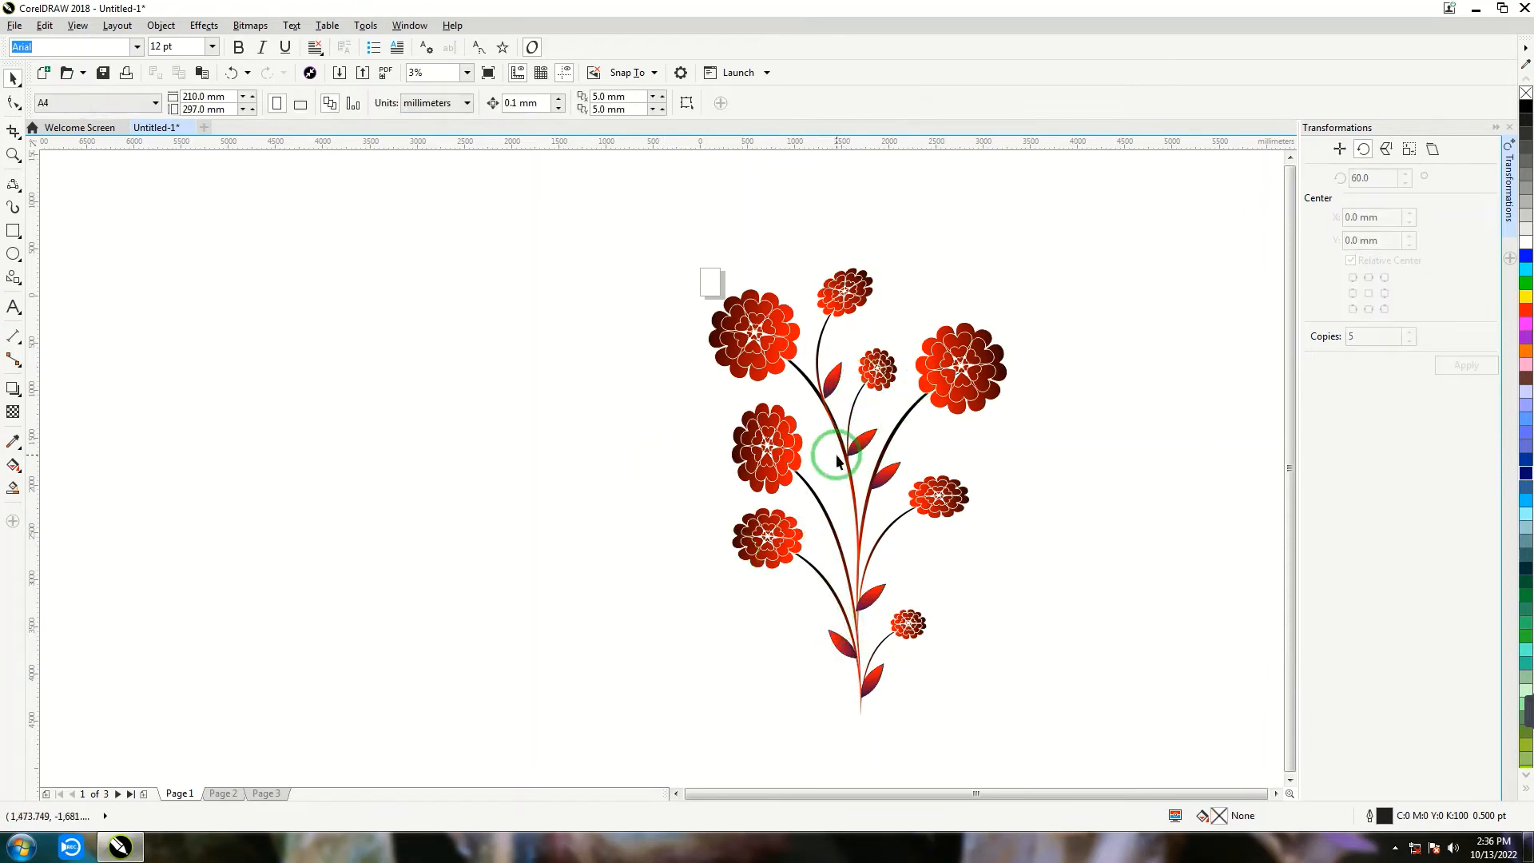
# - Rotate the leaf above the smallest flower to about 22.3° and move it against the main stem
pyautogui.click(878, 592)
pyautogui.click(875, 591)
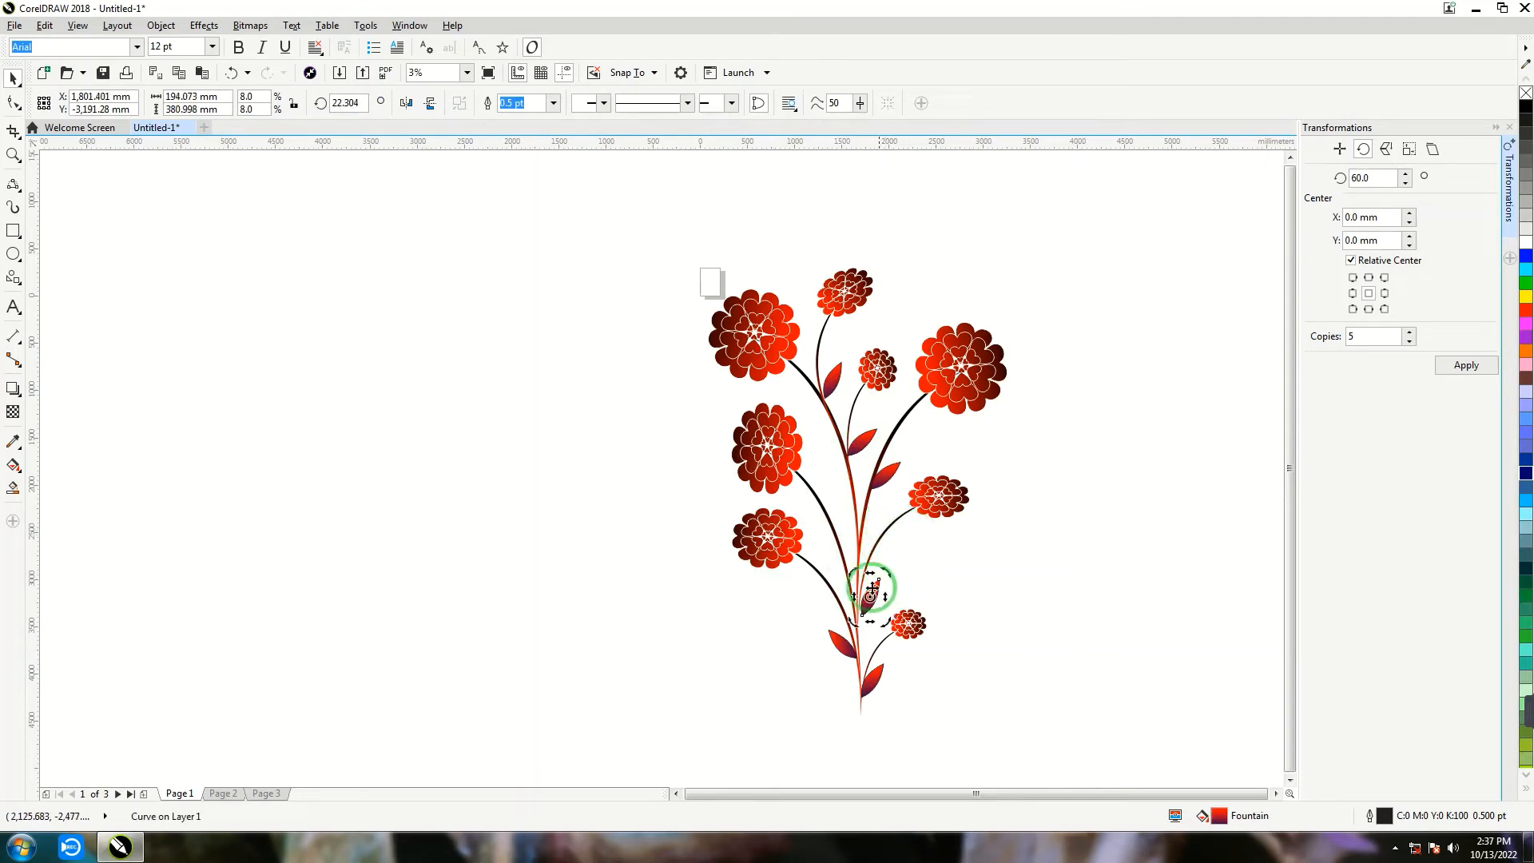
pyautogui.click(928, 584)
pyautogui.doubleClick(871, 596)
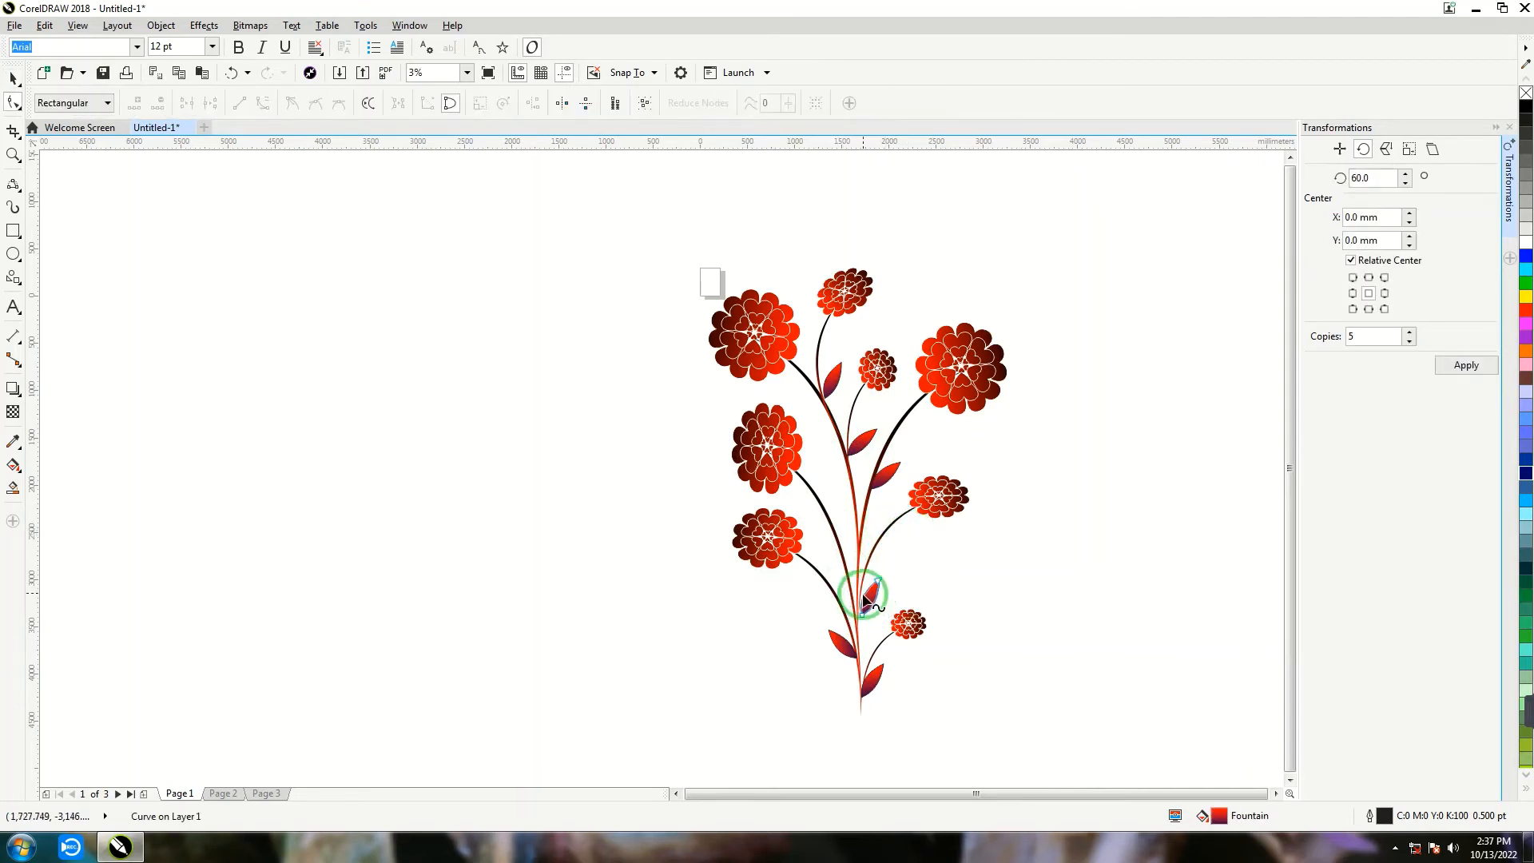
pyautogui.click(12, 80)
pyautogui.click(387, 500)
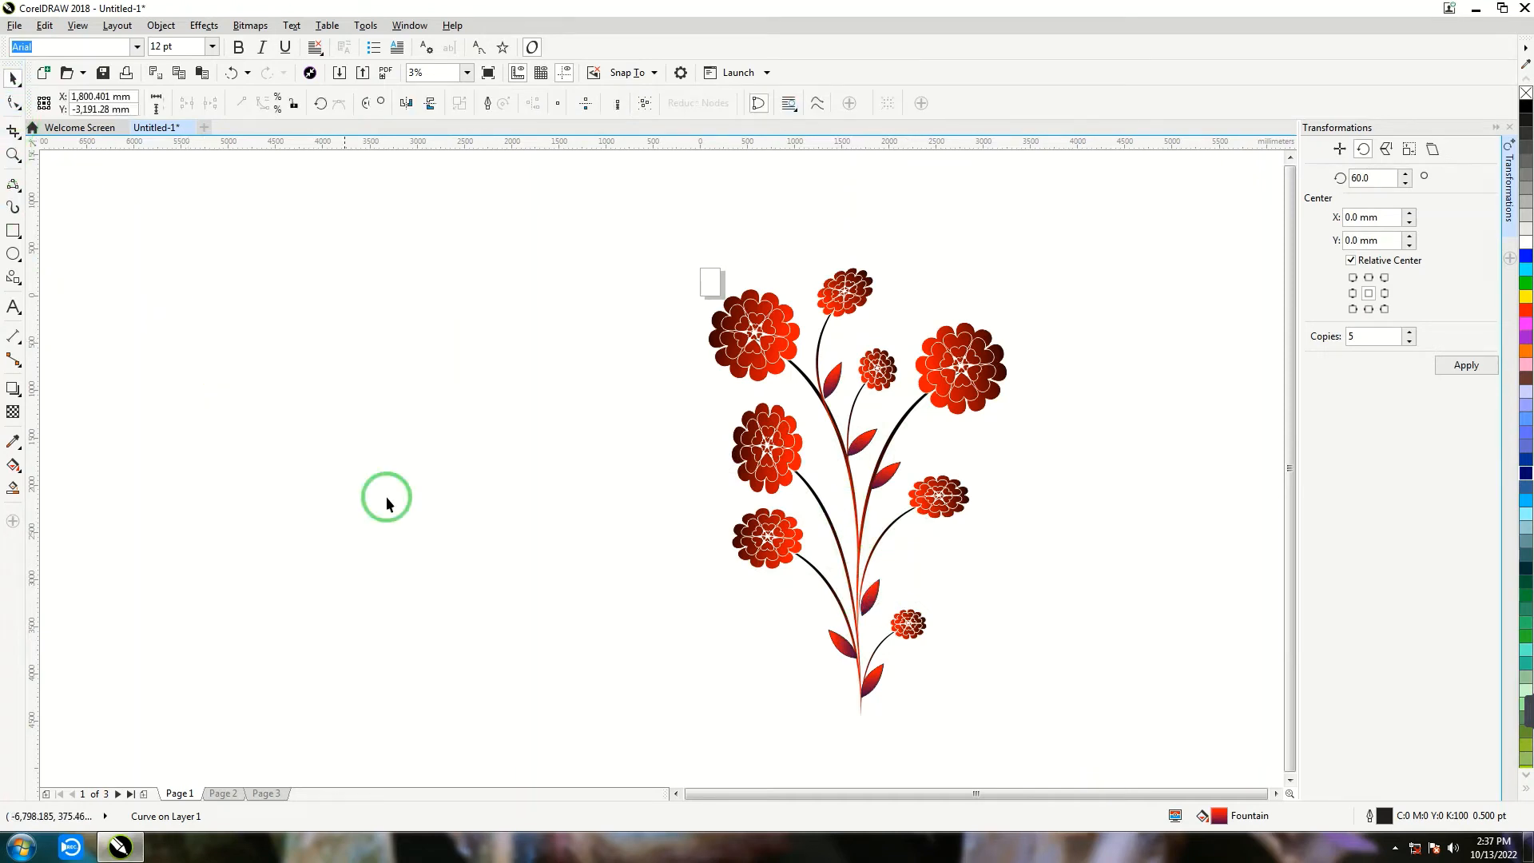
pyautogui.click(885, 614)
pyautogui.click(871, 601)
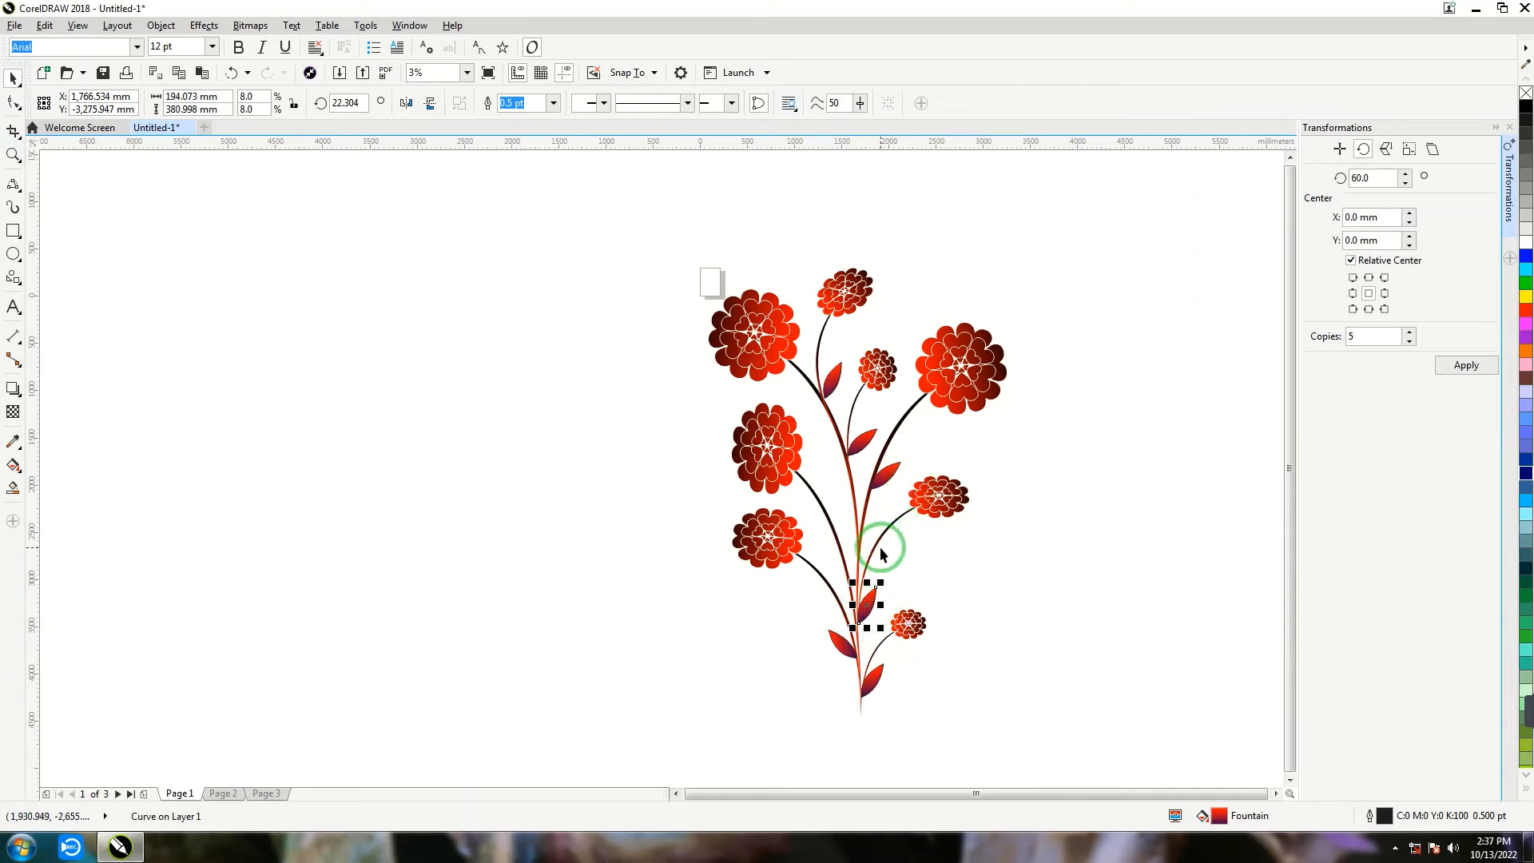
# - Place a leaf copy beneath the upper-right flower, scale it to 13% and rotate it to about 41.1°
pyautogui.moveTo(882, 553); pyautogui.dragTo(924, 403)
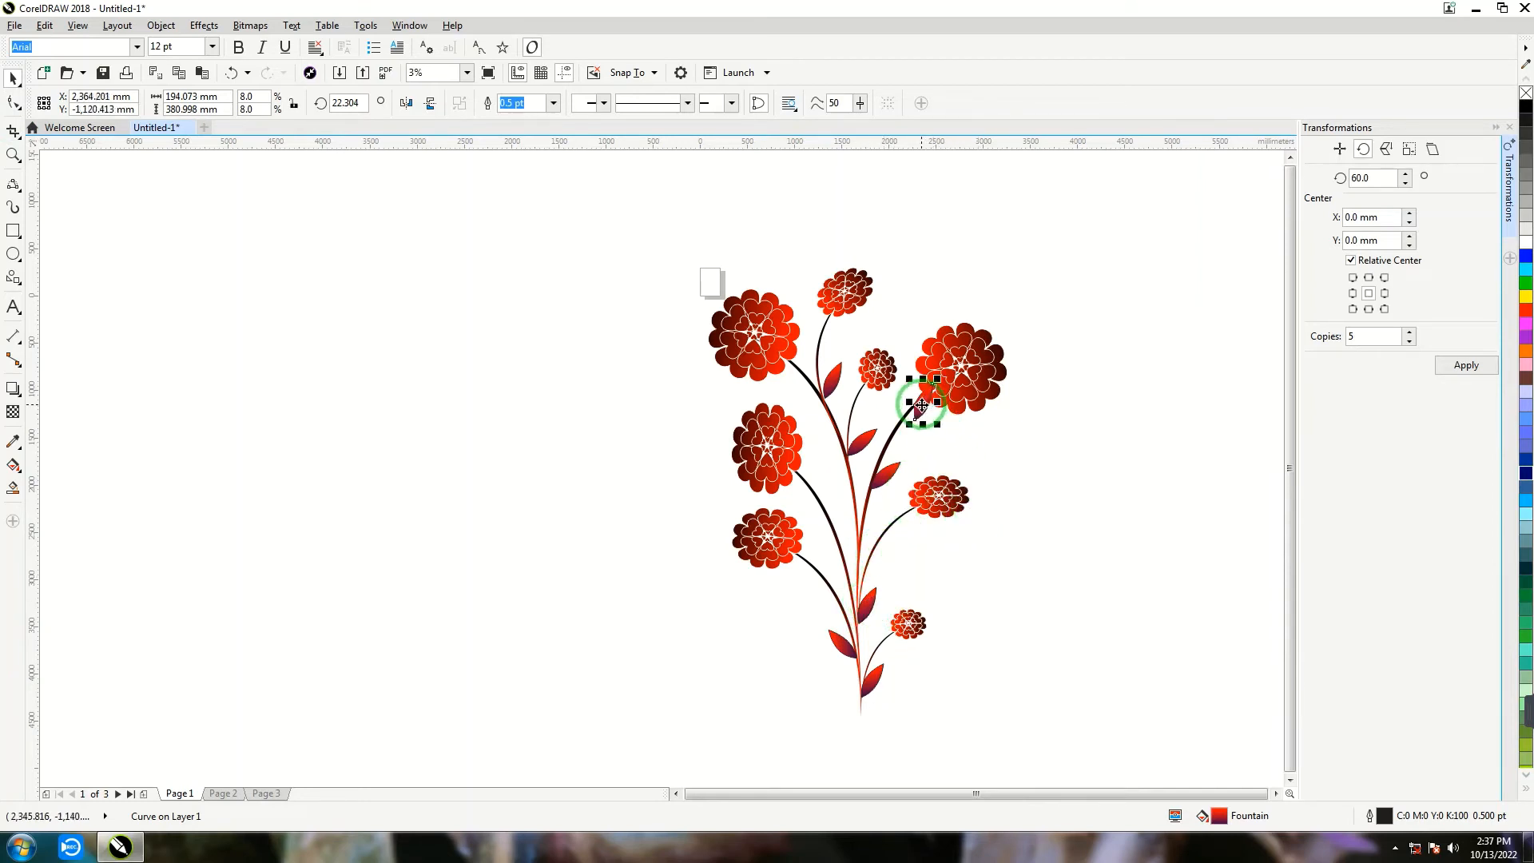
pyautogui.click(921, 405)
pyautogui.click(914, 408)
pyautogui.moveTo(940, 428); pyautogui.dragTo(953, 446)
pyautogui.click(932, 413)
pyautogui.moveTo(947, 379); pyautogui.dragTo(936, 373)
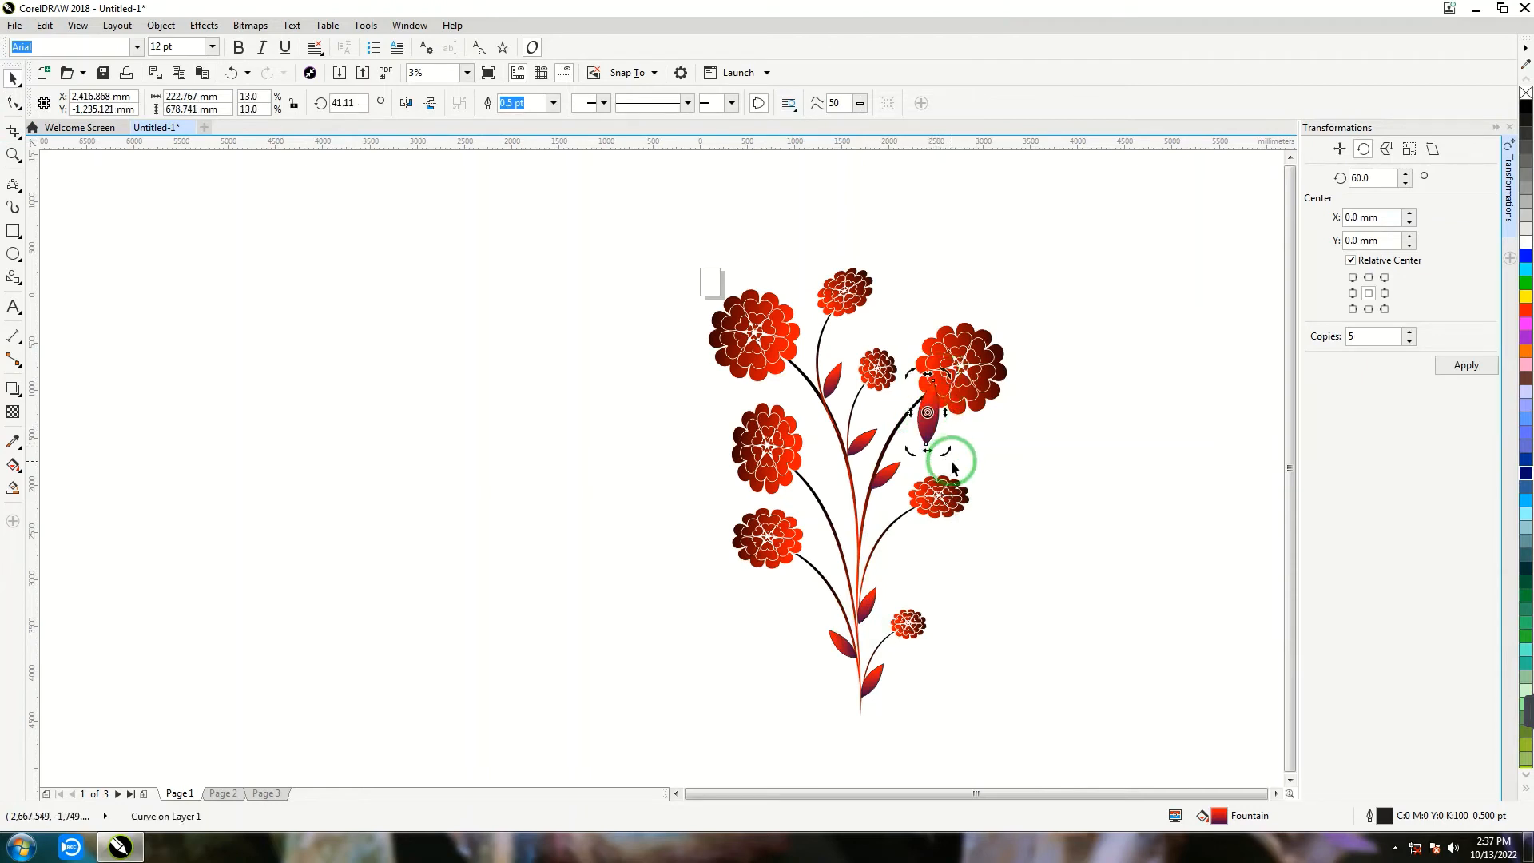
# - Duplicate the enlarged leaf as a rotated second leaf at the left side of the upper-right flower, with both leaves tucked under the petals
pyautogui.click(897, 418)
pyautogui.click(918, 416)
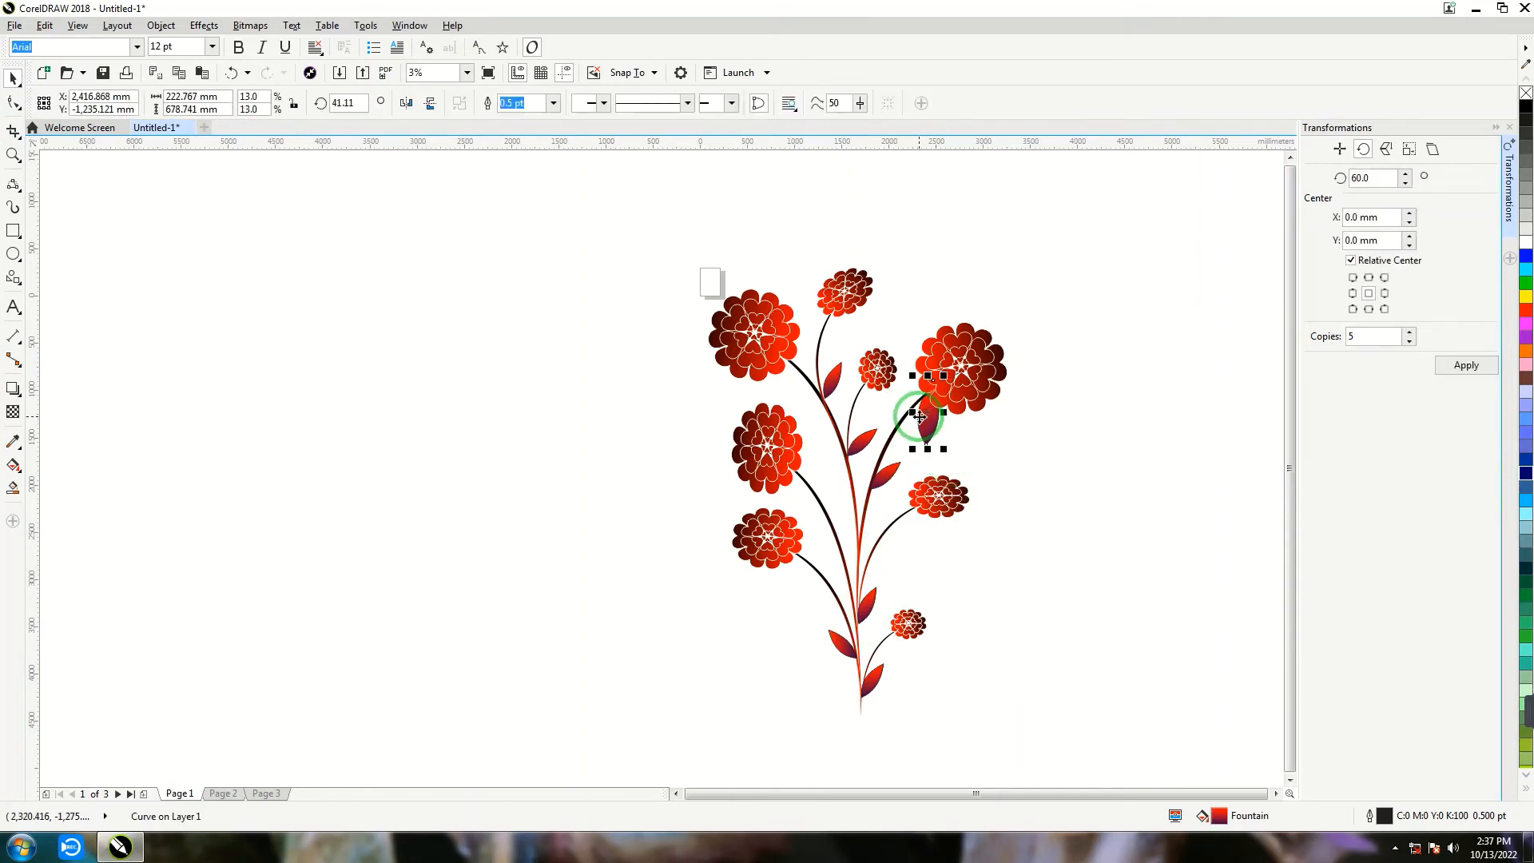
pyautogui.press('d')
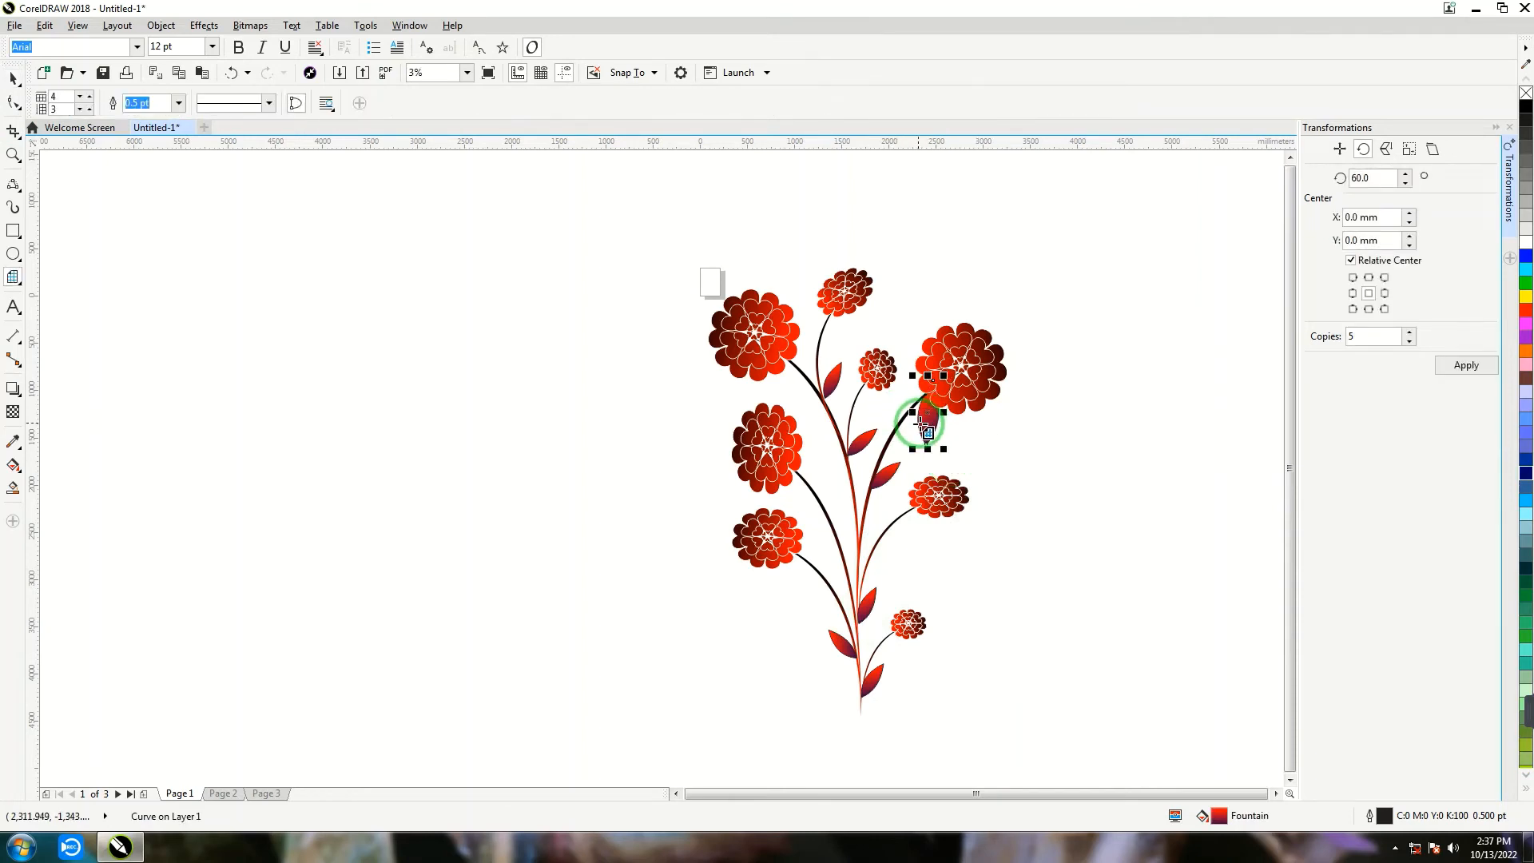
pyautogui.click(13, 78)
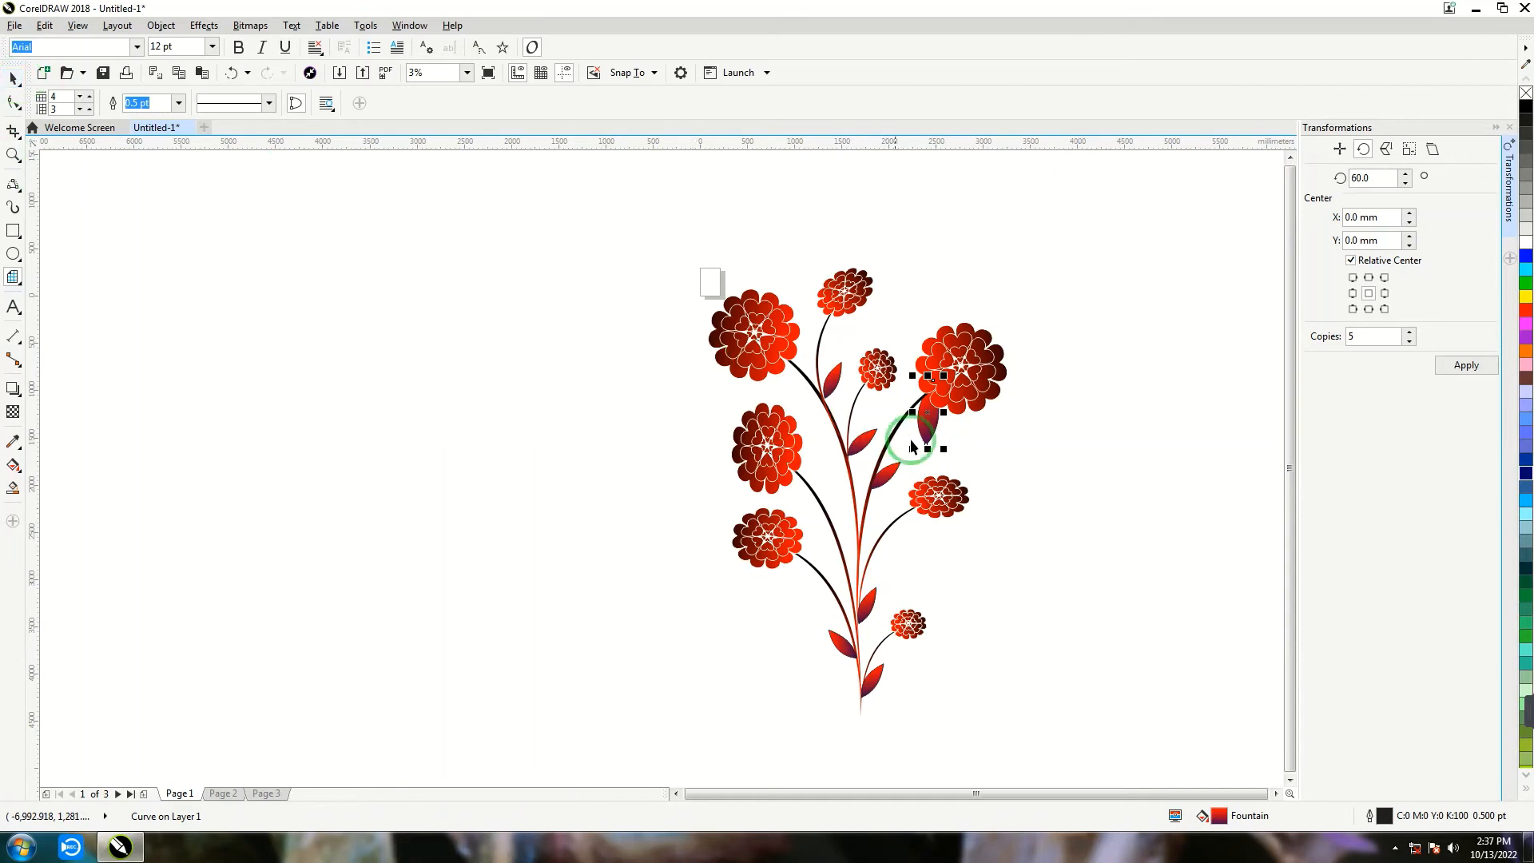
pyautogui.moveTo(933, 426); pyautogui.dragTo(911, 389)
pyautogui.click(1043, 462)
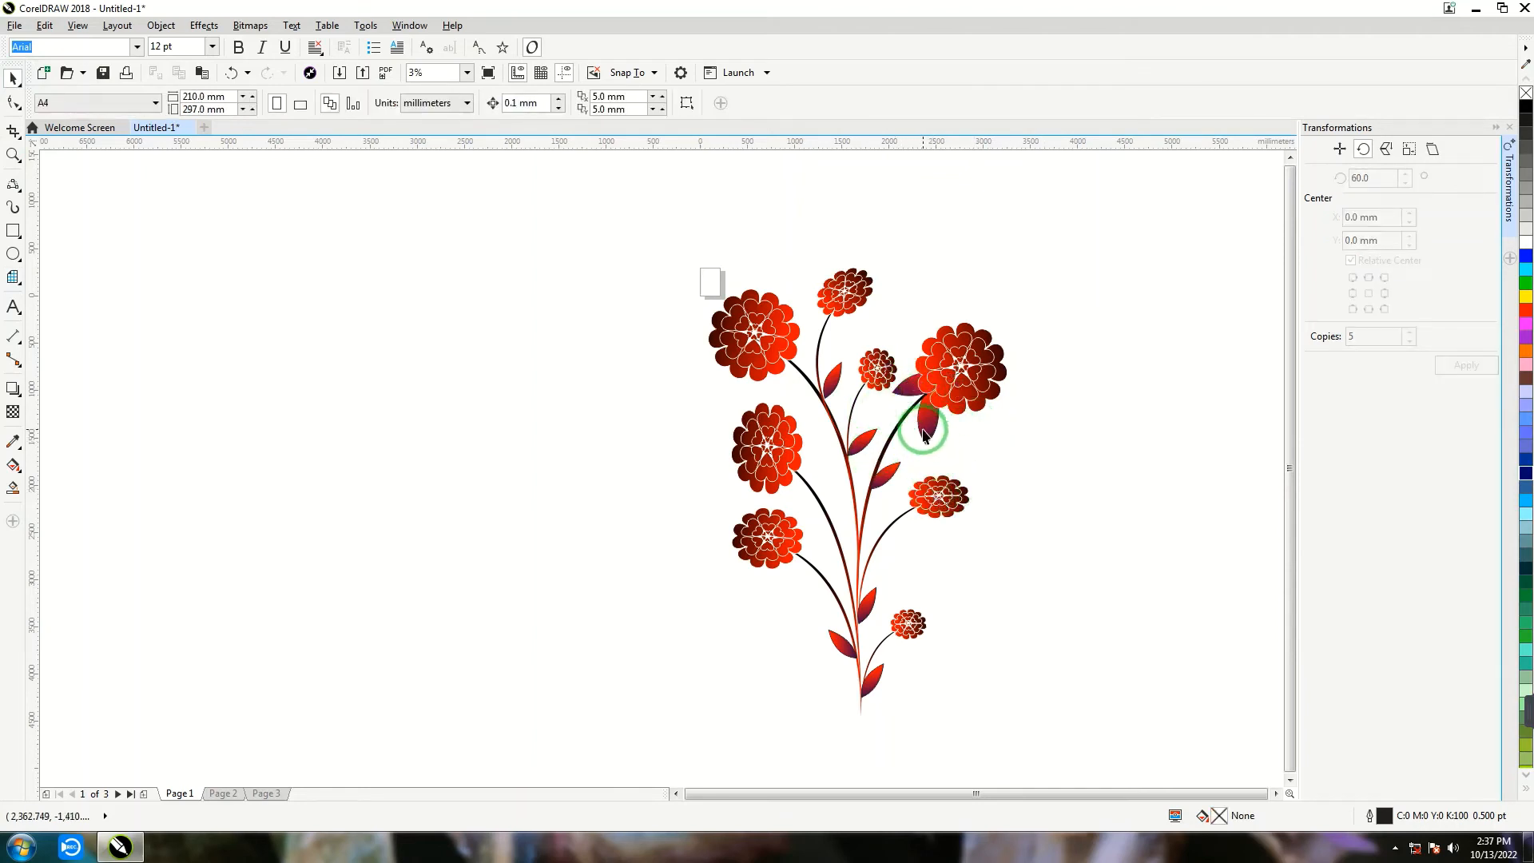
# - Place a leaf copy under the middle-right flower and a second copy, rotated to about 114.6°, on that flower's left side
pyautogui.moveTo(918, 423); pyautogui.dragTo(932, 532)
pyautogui.hotkey('ctrl', 'r')
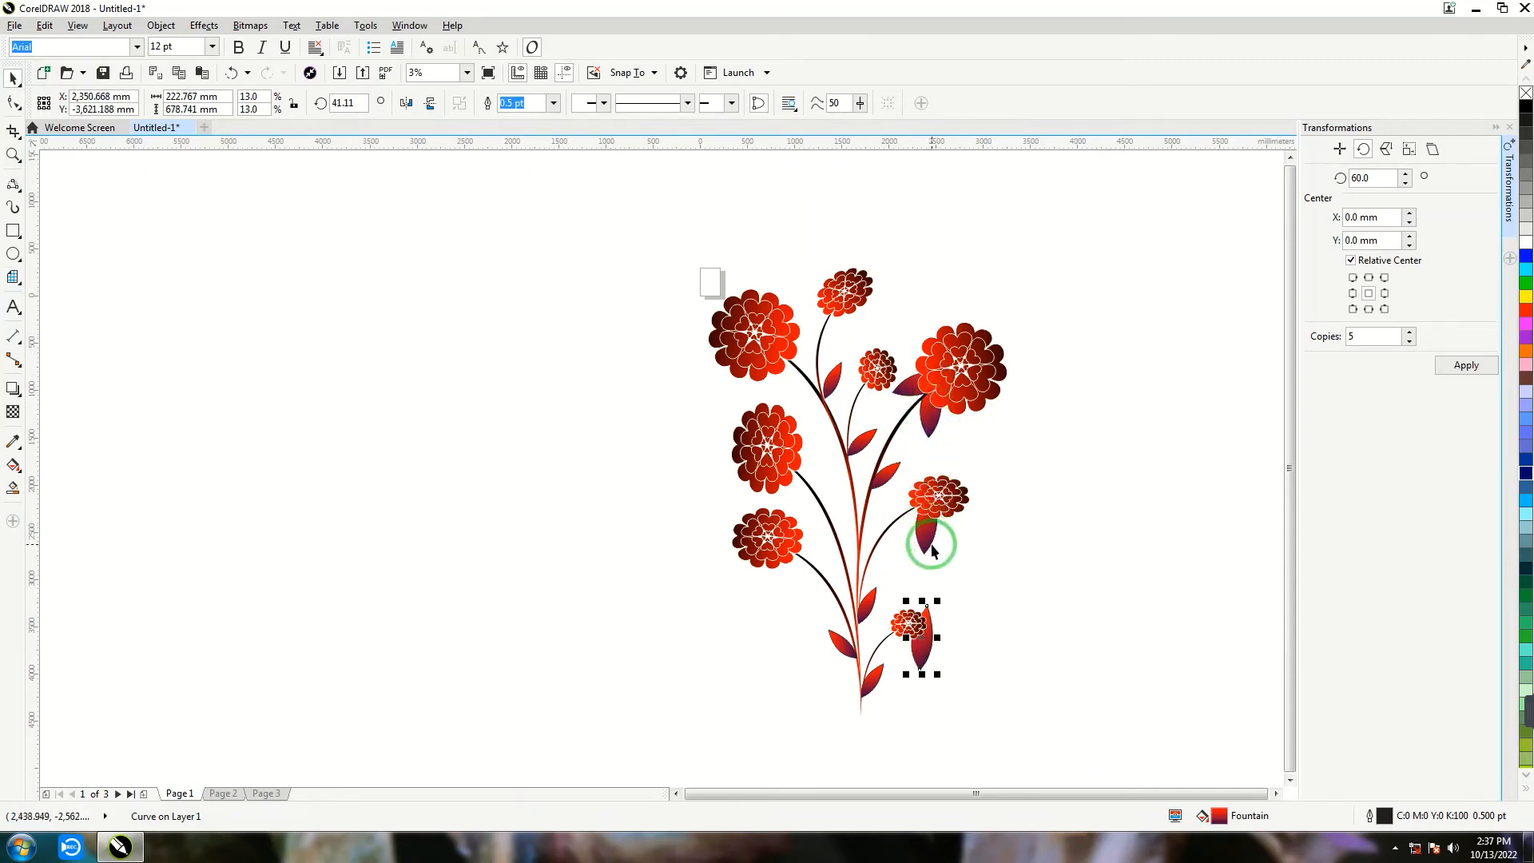
pyautogui.moveTo(920, 651); pyautogui.dragTo(911, 495)
pyautogui.click(918, 459)
pyautogui.click(907, 480)
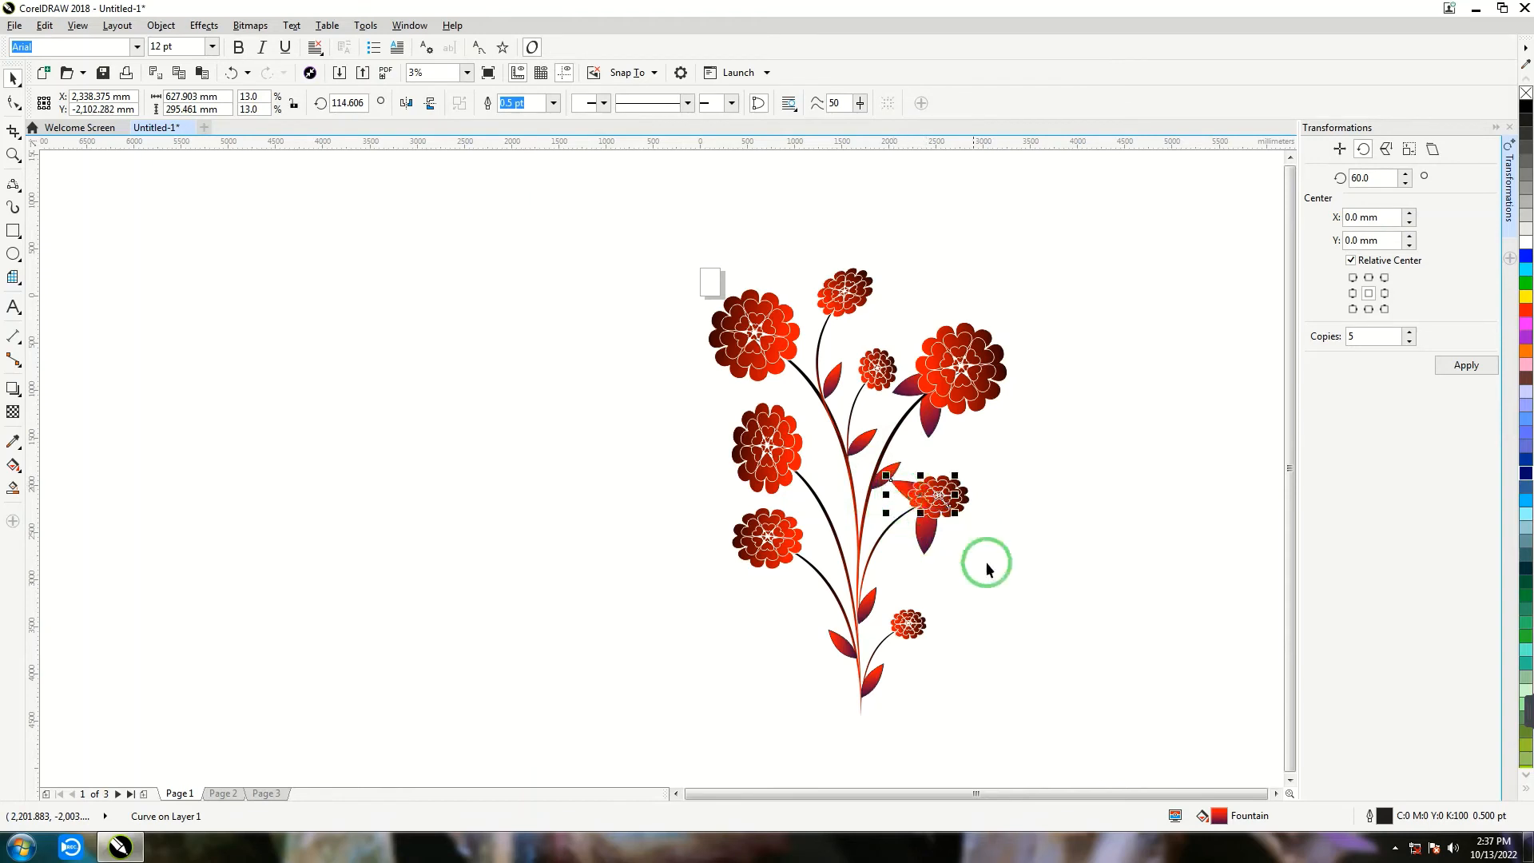
pyautogui.click(986, 562)
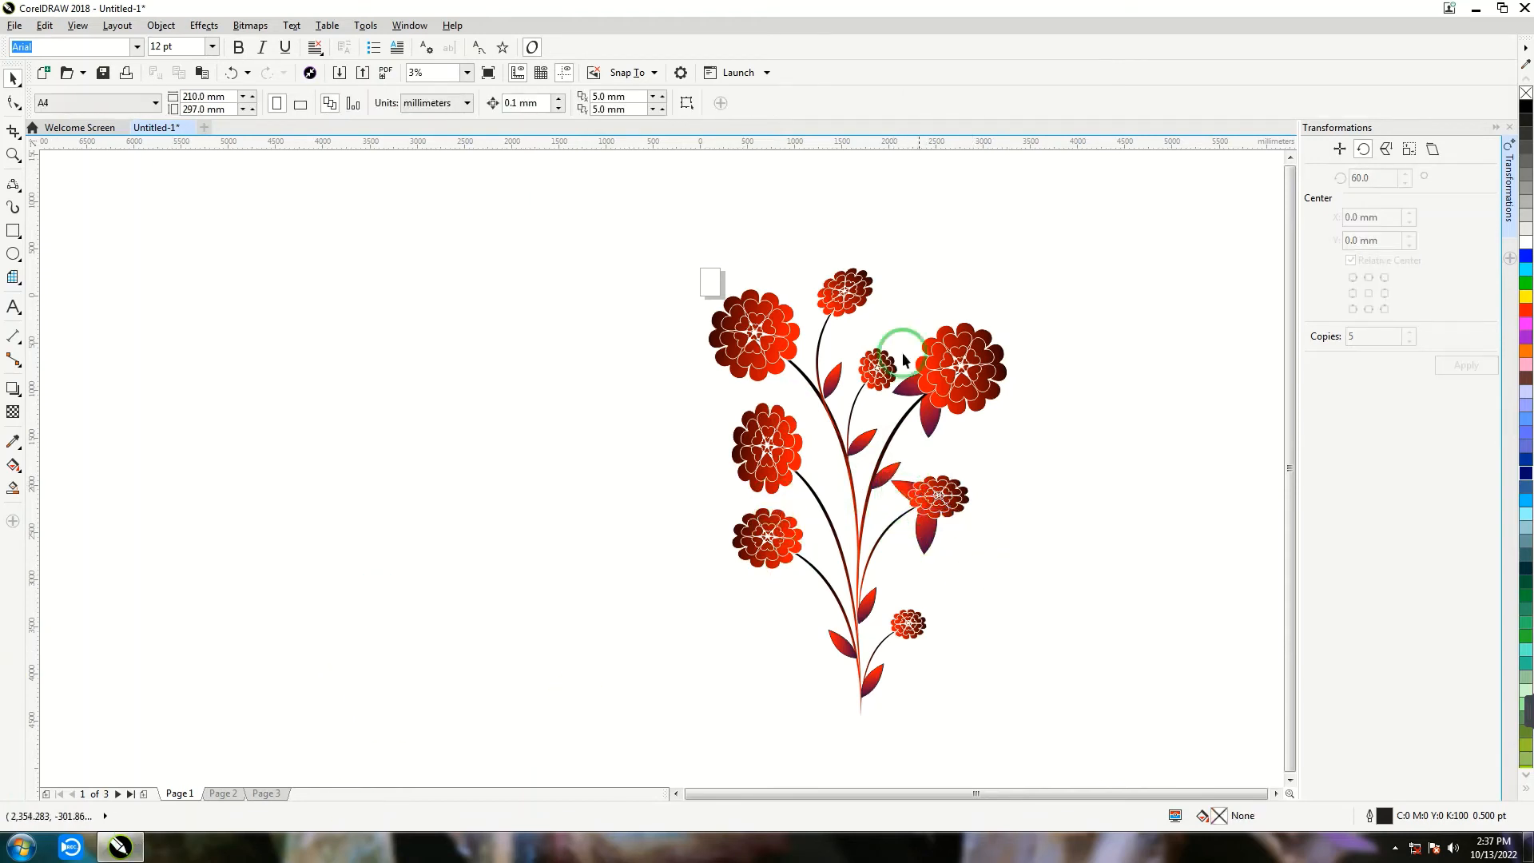
# - Place a copy of the large leaf under the lower-left flower and another, rotated to about 334.4°, on its right side
pyautogui.click(934, 428)
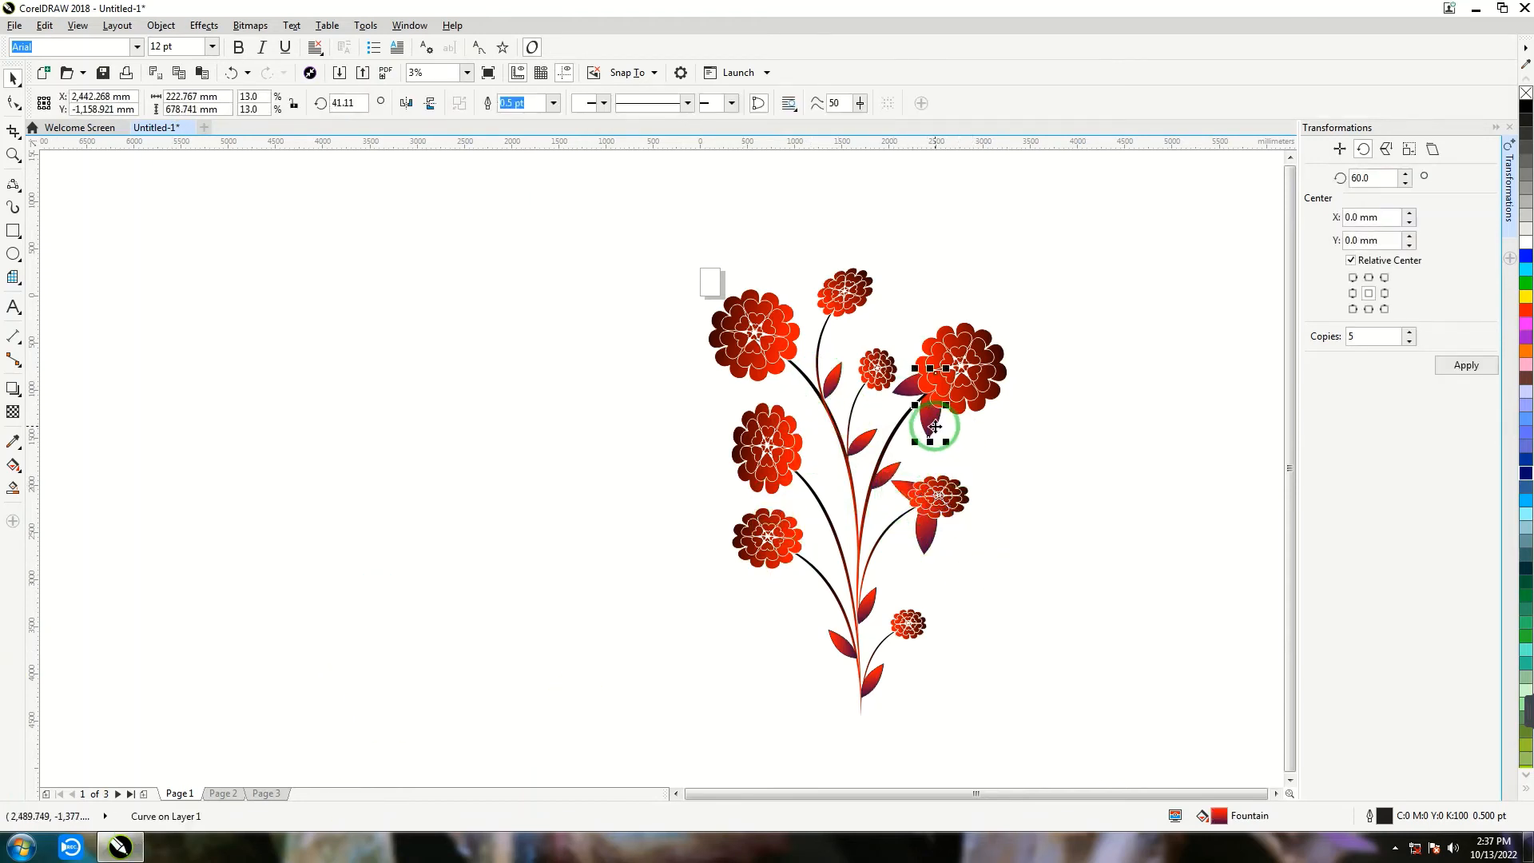
pyautogui.moveTo(933, 421); pyautogui.dragTo(774, 587)
pyautogui.hotkey('ctrl', 'd')
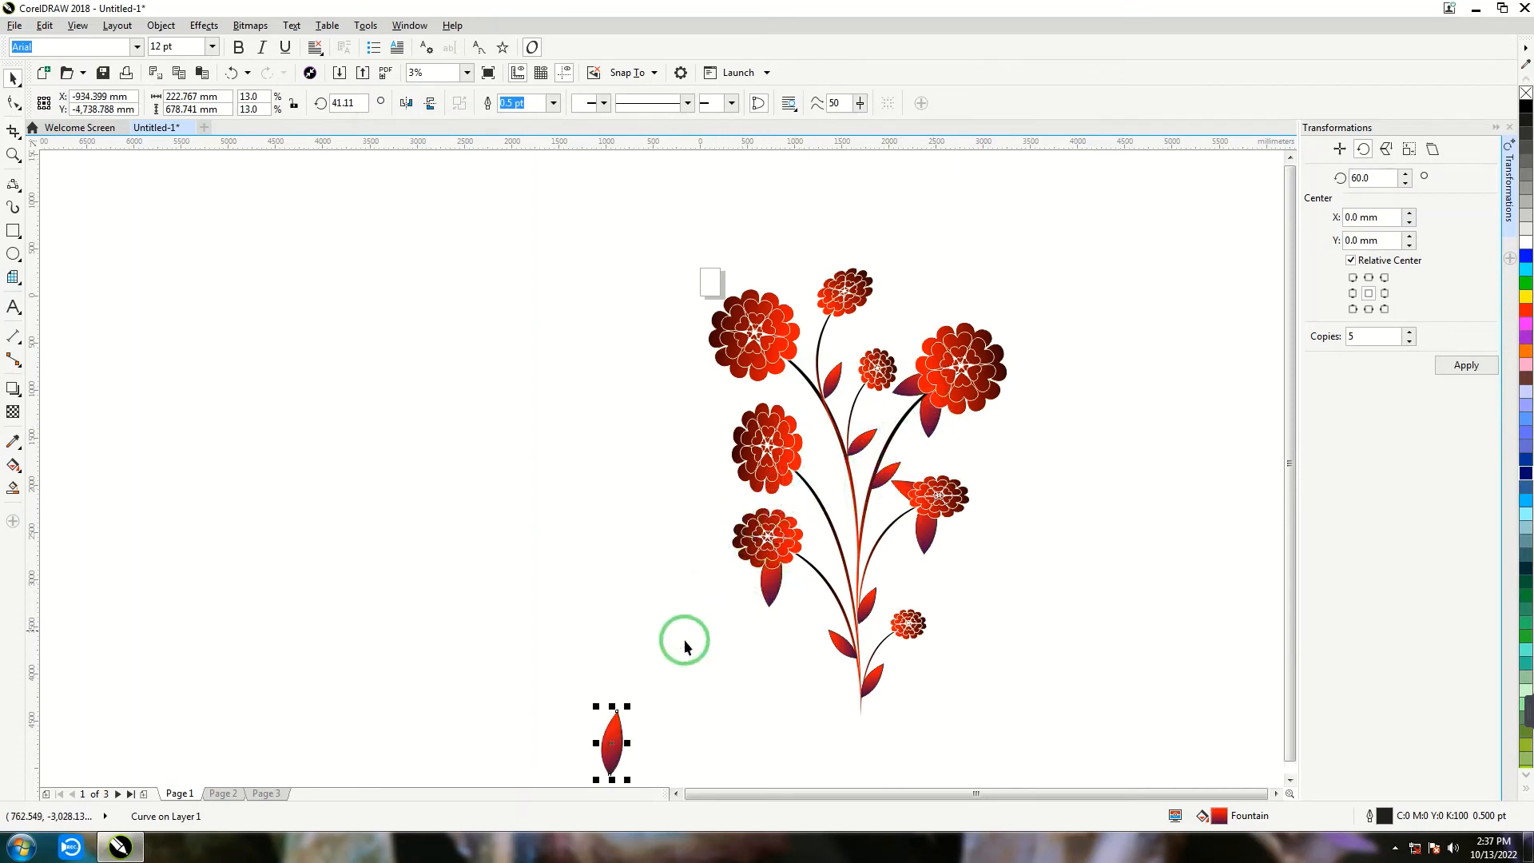
pyautogui.moveTo(619, 721); pyautogui.dragTo(778, 595)
pyautogui.click(799, 554)
pyautogui.moveTo(797, 538)
pyautogui.mouseDown()
pyautogui.moveTo(817, 603)
pyautogui.moveTo(800, 556)
pyautogui.moveTo(832, 503)
pyautogui.moveTo(796, 526)
pyautogui.mouseUp()
pyautogui.click(765, 642)
pyautogui.click(819, 541)
pyautogui.click(785, 611)
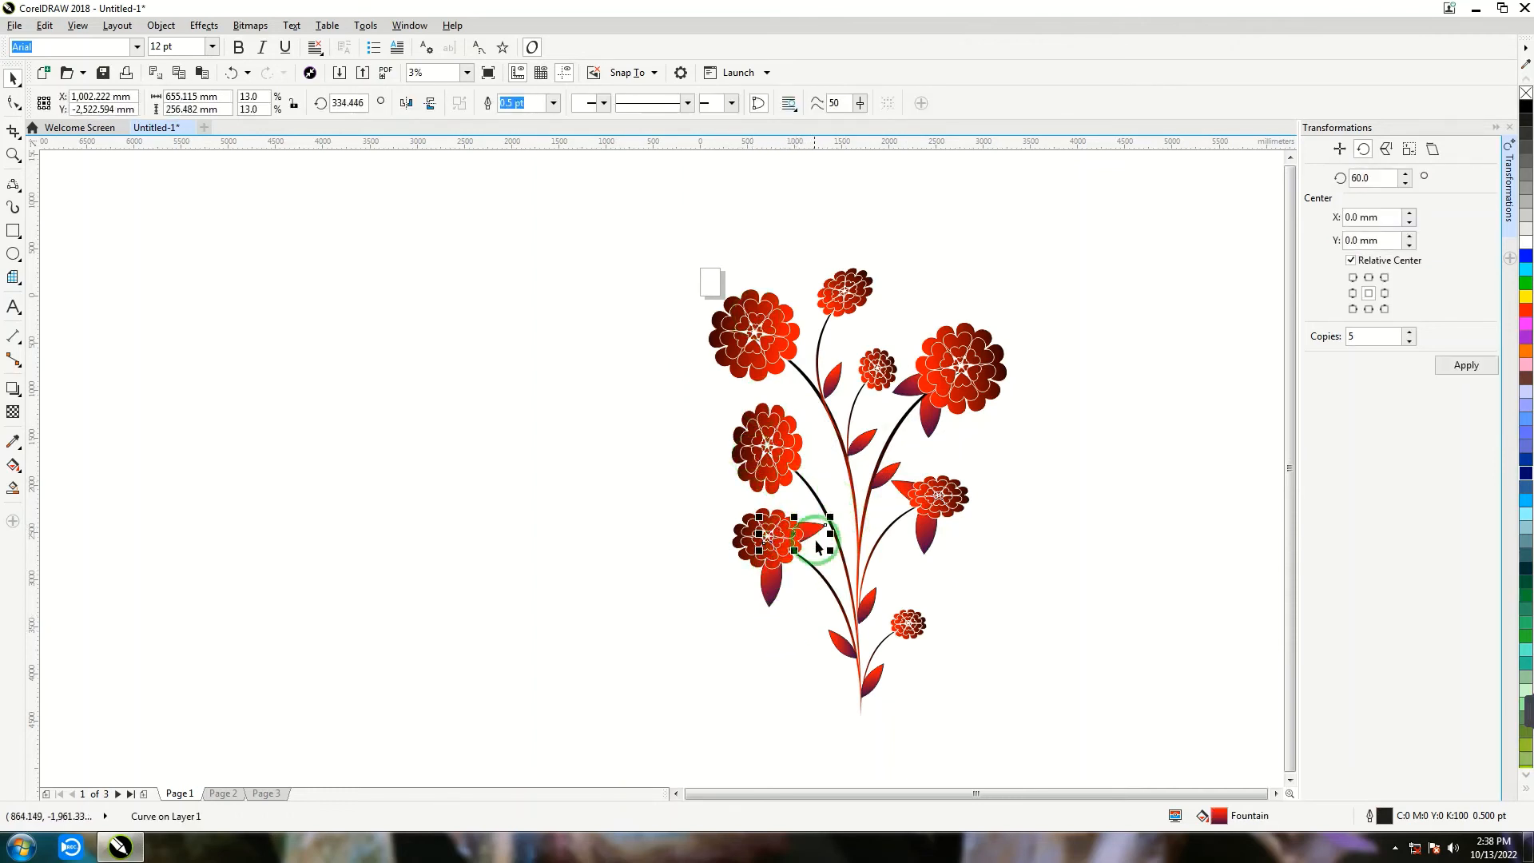
# - Place a large leaf copy with a rotation of about 11.6° under the lower-left edge of the upper-left flower
pyautogui.moveTo(815, 541); pyautogui.dragTo(681, 404)
pyautogui.hotkey('ctrl', 'z')
pyautogui.click(681, 442)
pyautogui.click(712, 401)
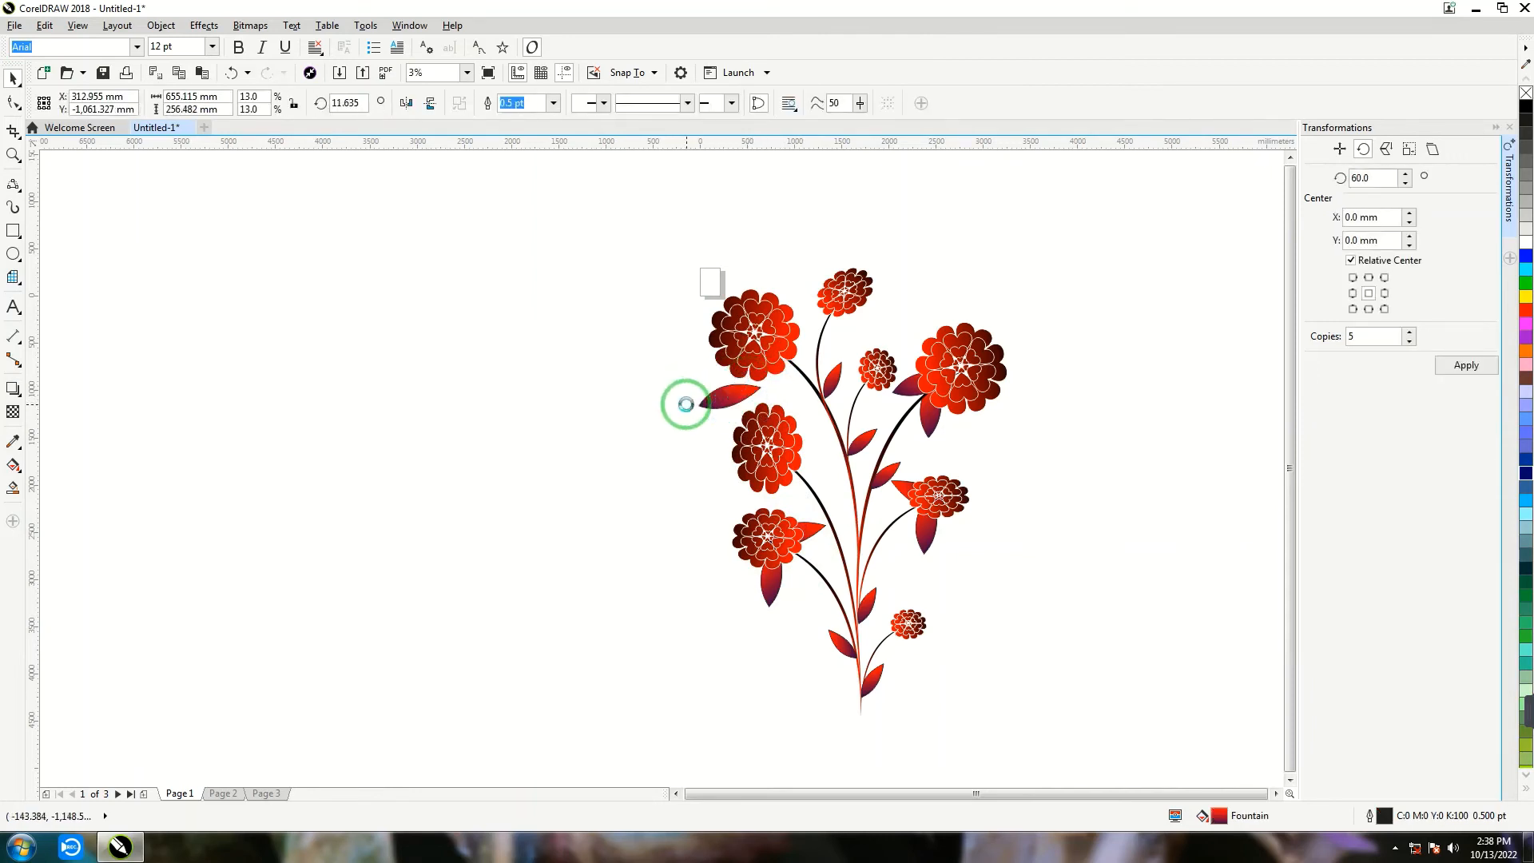
pyautogui.click(683, 439)
pyautogui.click(745, 371)
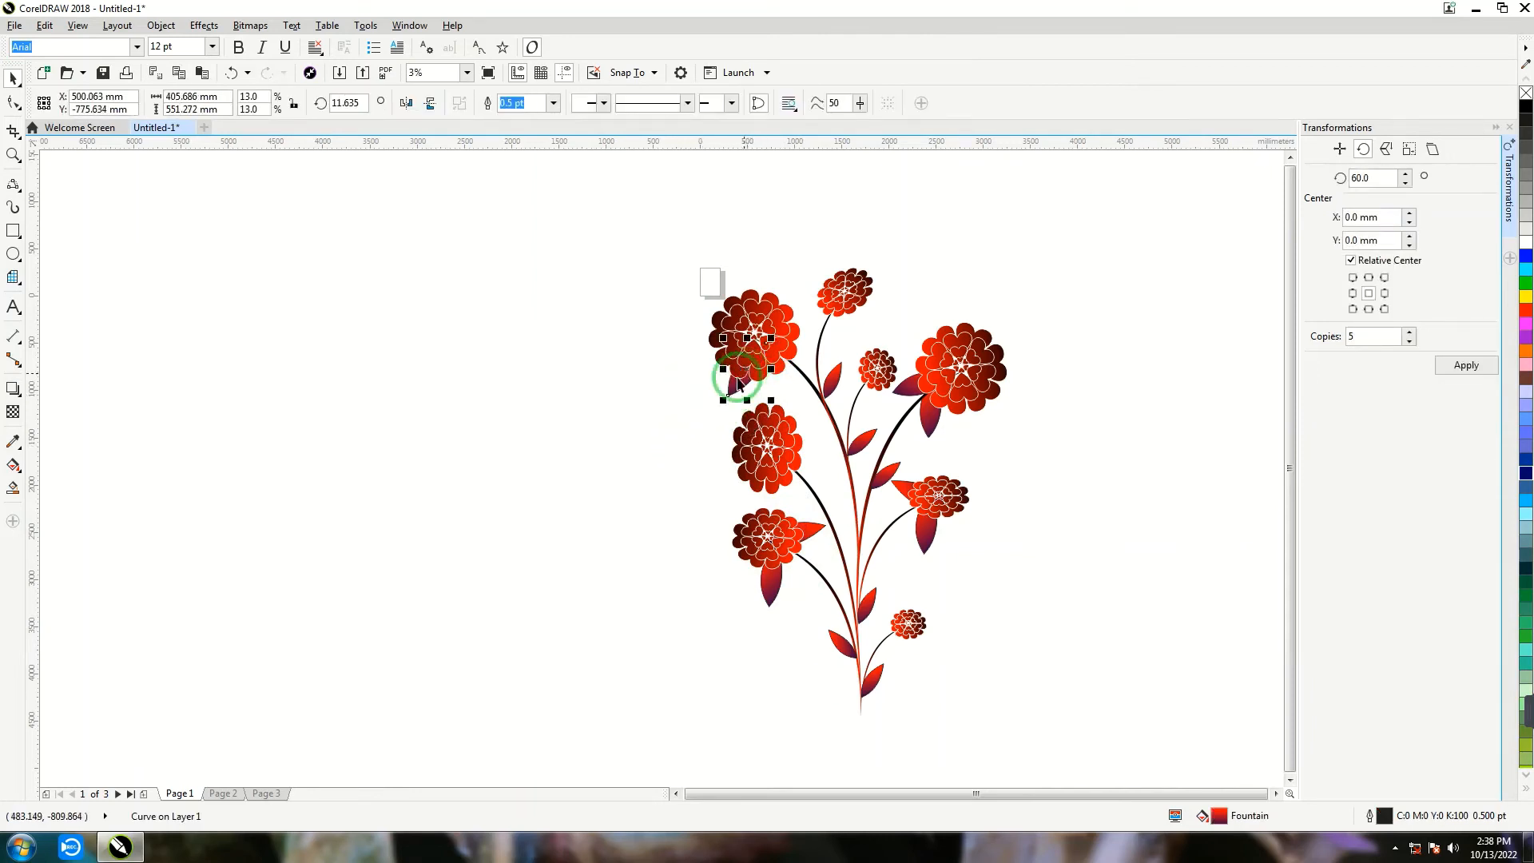
# - Duplicate that leaf, rotate the copy to about 90.5° and tuck it under the upper-left flower beside its stem
pyautogui.hotkey('ctrl', 'd')
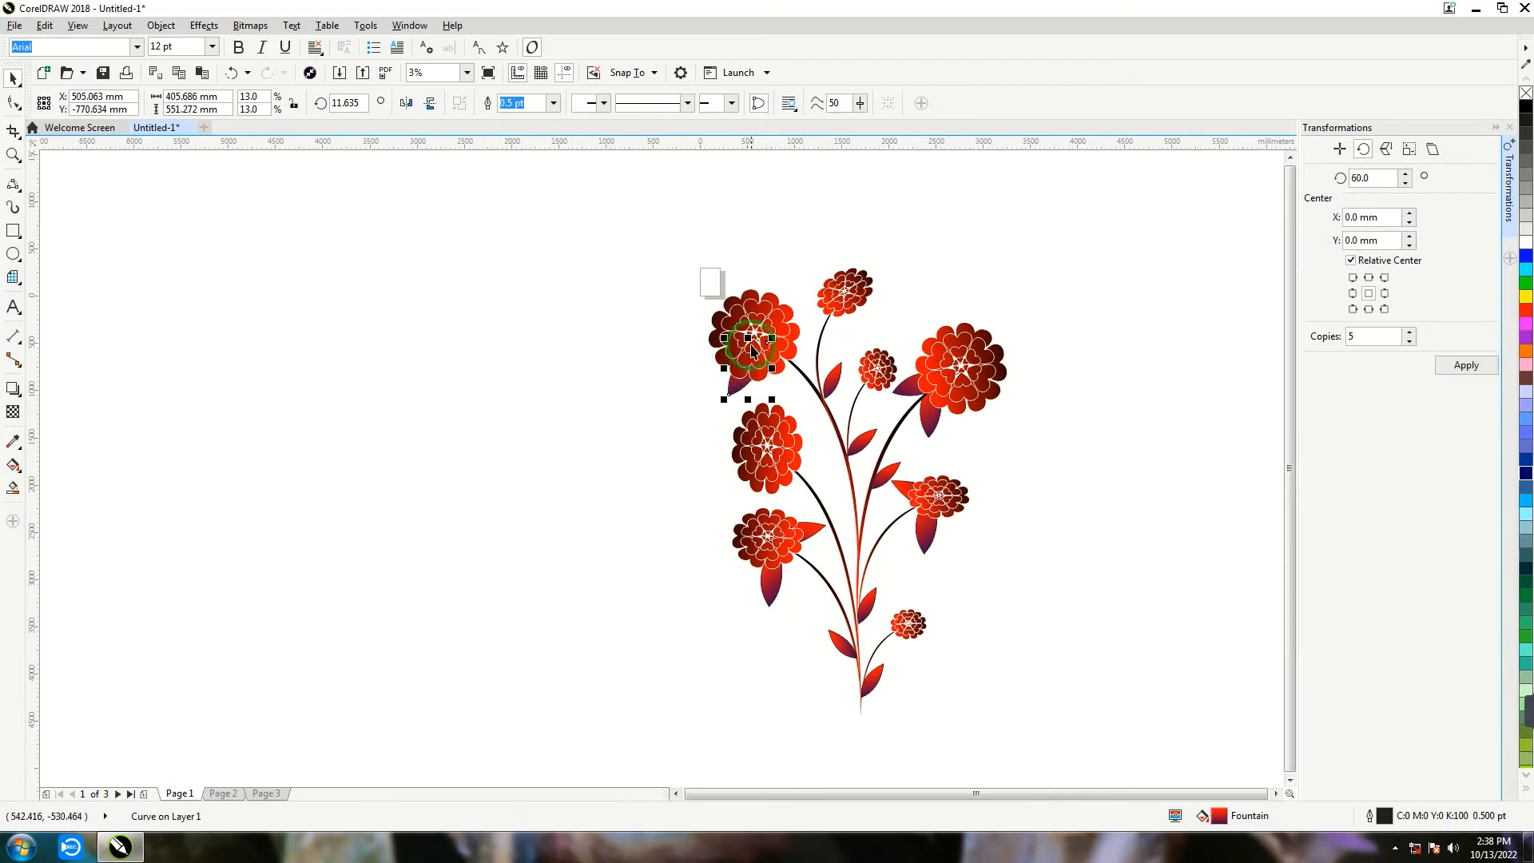
pyautogui.moveTo(746, 380); pyautogui.dragTo(770, 390)
pyautogui.click(764, 386)
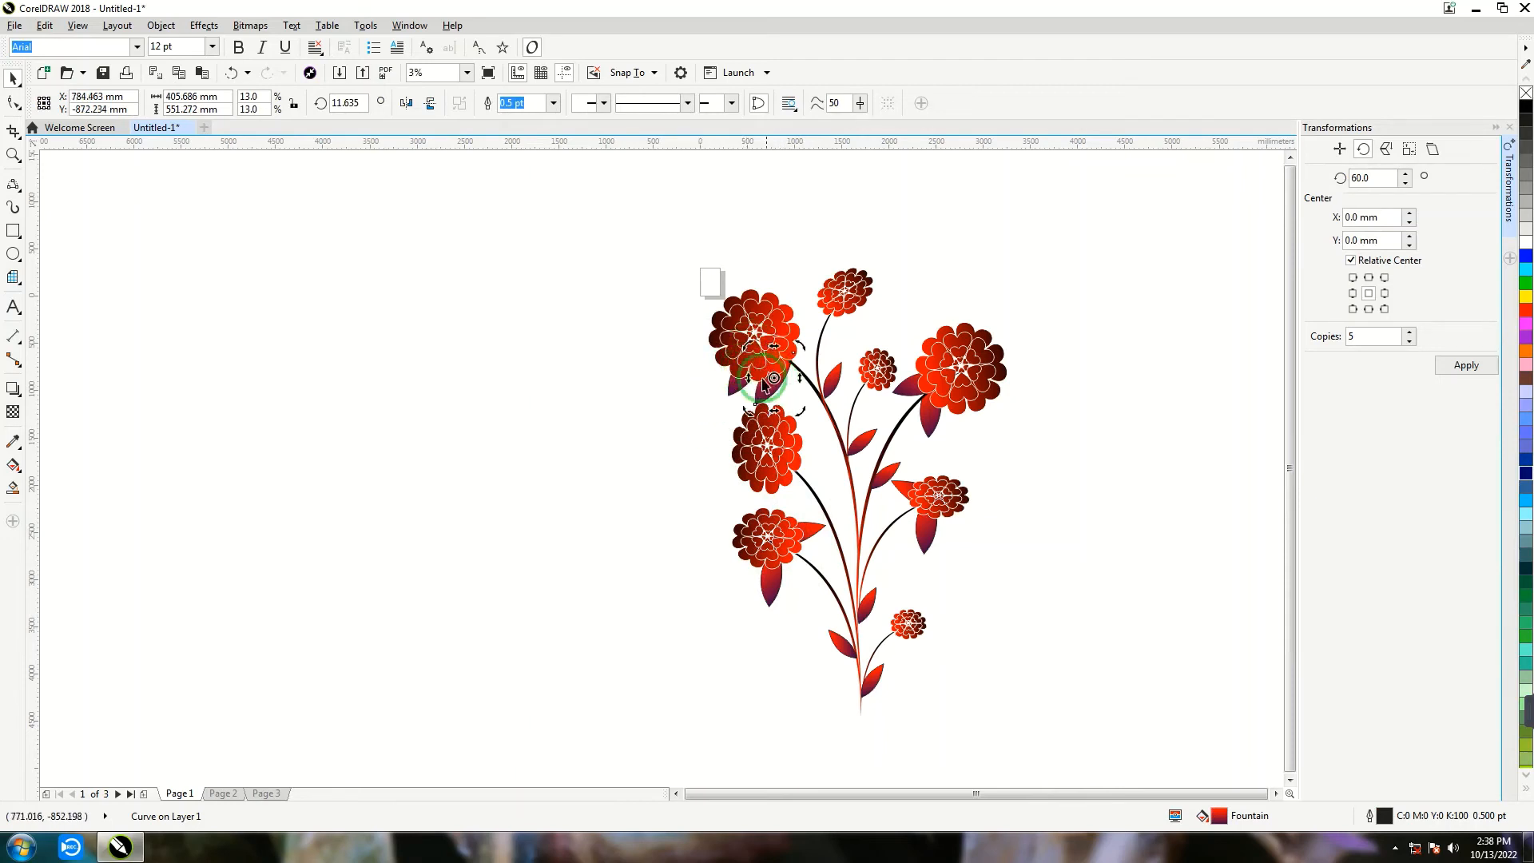
pyautogui.click(624, 435)
pyautogui.click(789, 391)
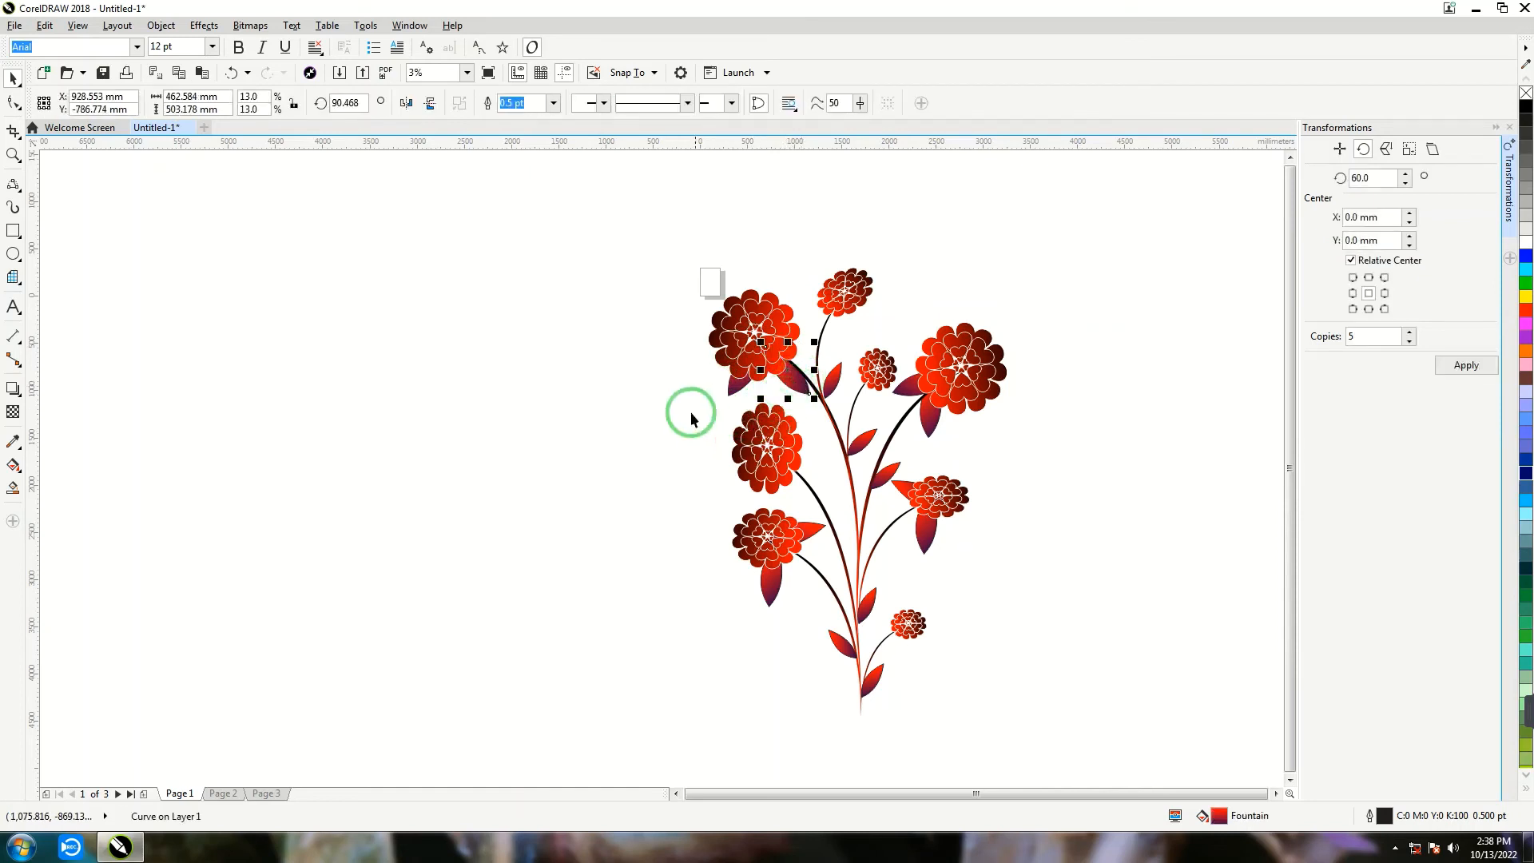
# - Group all flowers, stems and leaves of the plant into one object
pyautogui.moveTo(1052, 733); pyautogui.dragTo(1057, 745)
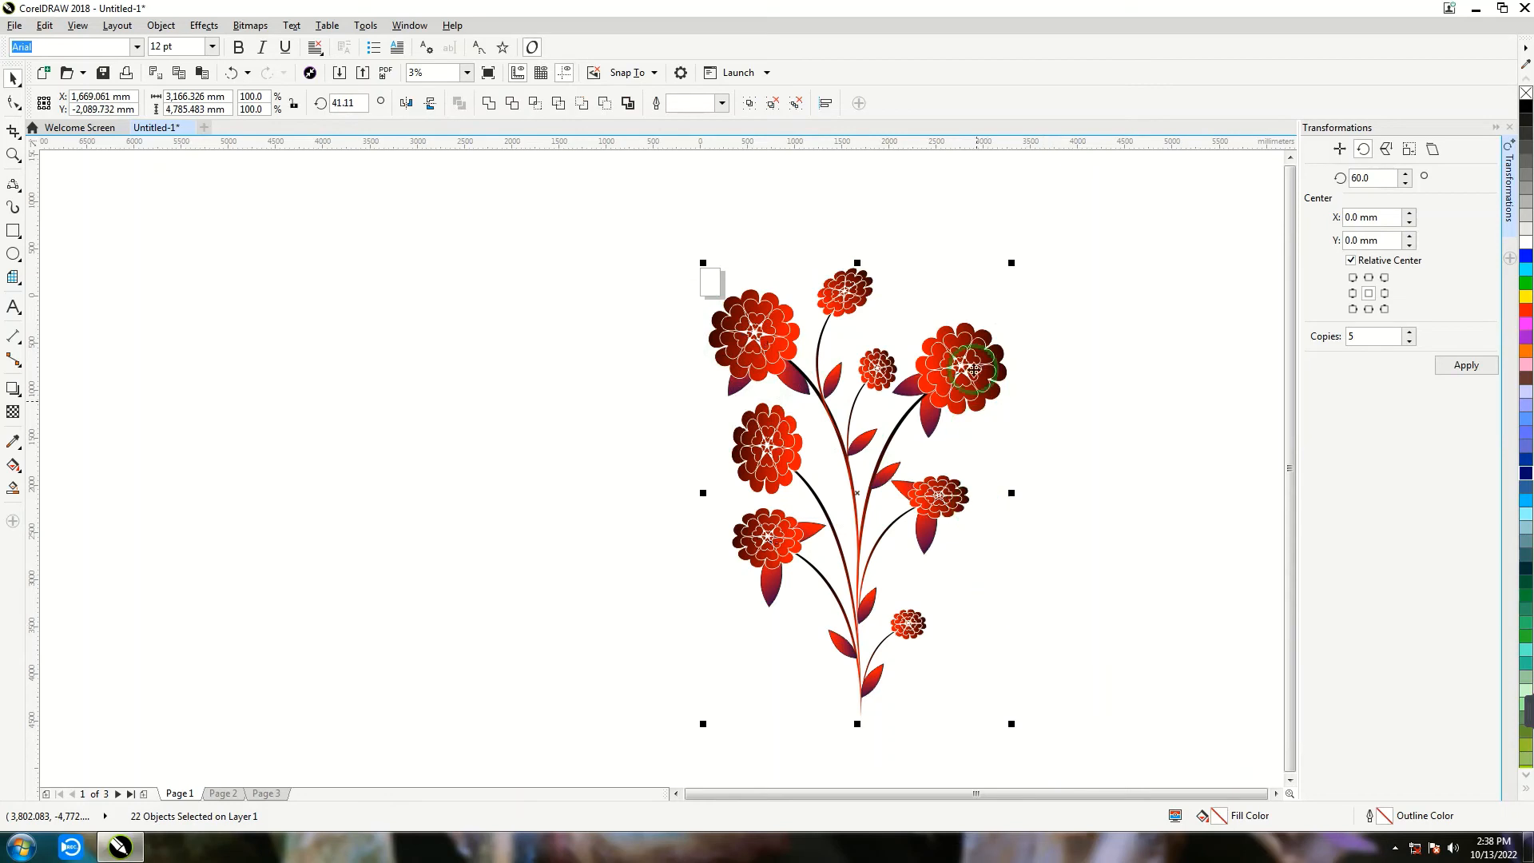
pyautogui.hotkey('ctrl', 'g')
pyautogui.moveTo(1009, 267); pyautogui.dragTo(979, 320)
pyautogui.click(948, 369)
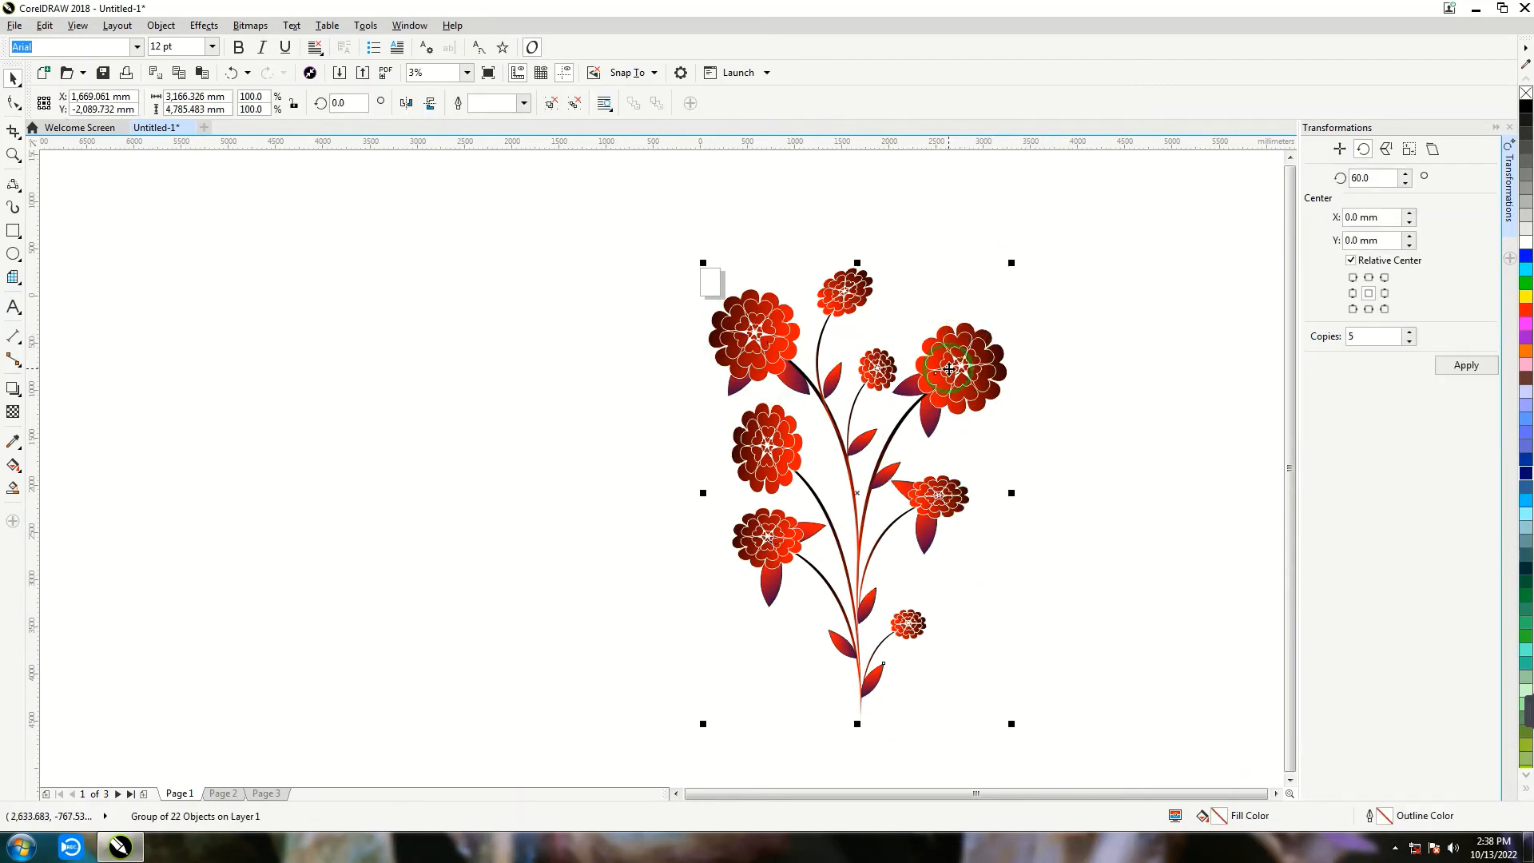
# - Duplicate the grouped plant, scale the copy to about 63.4%, rotate it to about 42° and place it left of the main stem
pyautogui.hotkey('ctrl', 'd')
pyautogui.moveTo(1010, 261); pyautogui.dragTo(900, 430)
pyautogui.moveTo(757, 486); pyautogui.dragTo(567, 610)
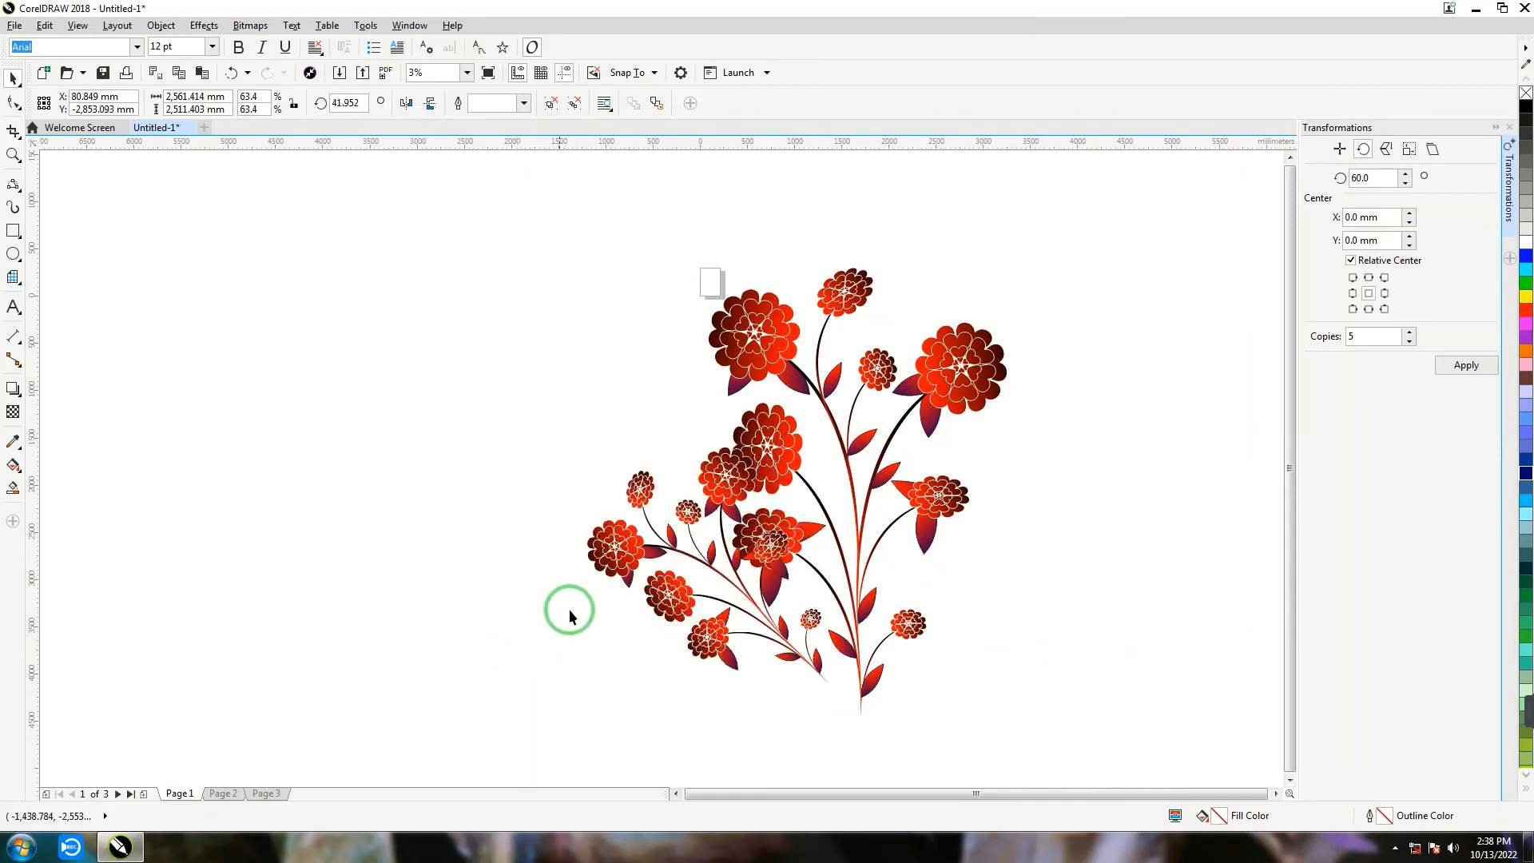
pyautogui.click(568, 609)
# - Join the small plant to the main stem's base and add a mirrored copy on the right, rotated to about 133.7°
pyautogui.moveTo(612, 551); pyautogui.dragTo(1038, 583)
pyautogui.hotkey('ctrl', 'd')
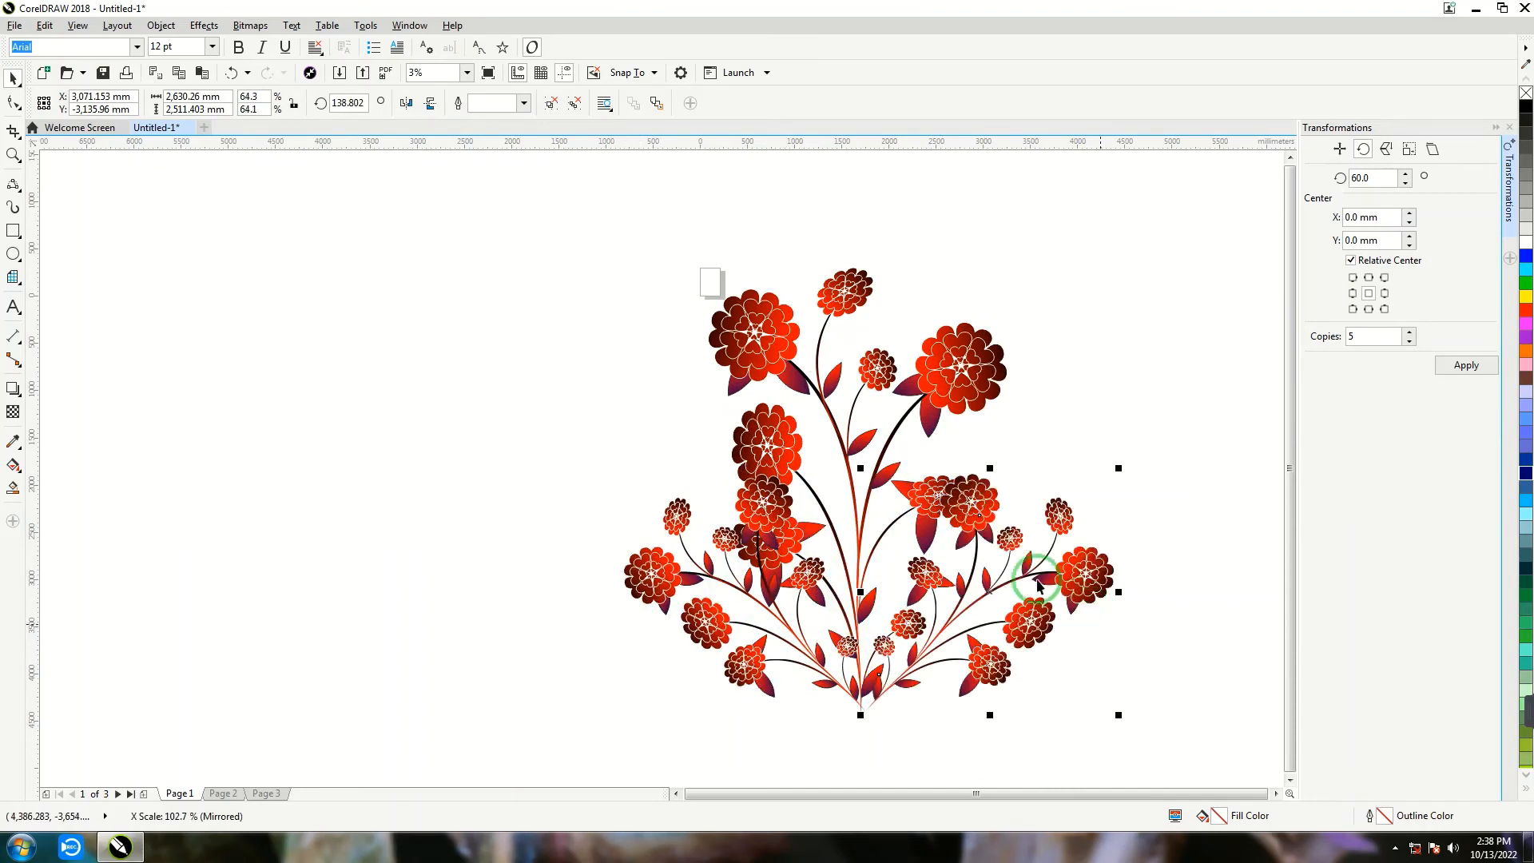
pyautogui.moveTo(960, 513); pyautogui.dragTo(966, 523)
pyautogui.click(965, 523)
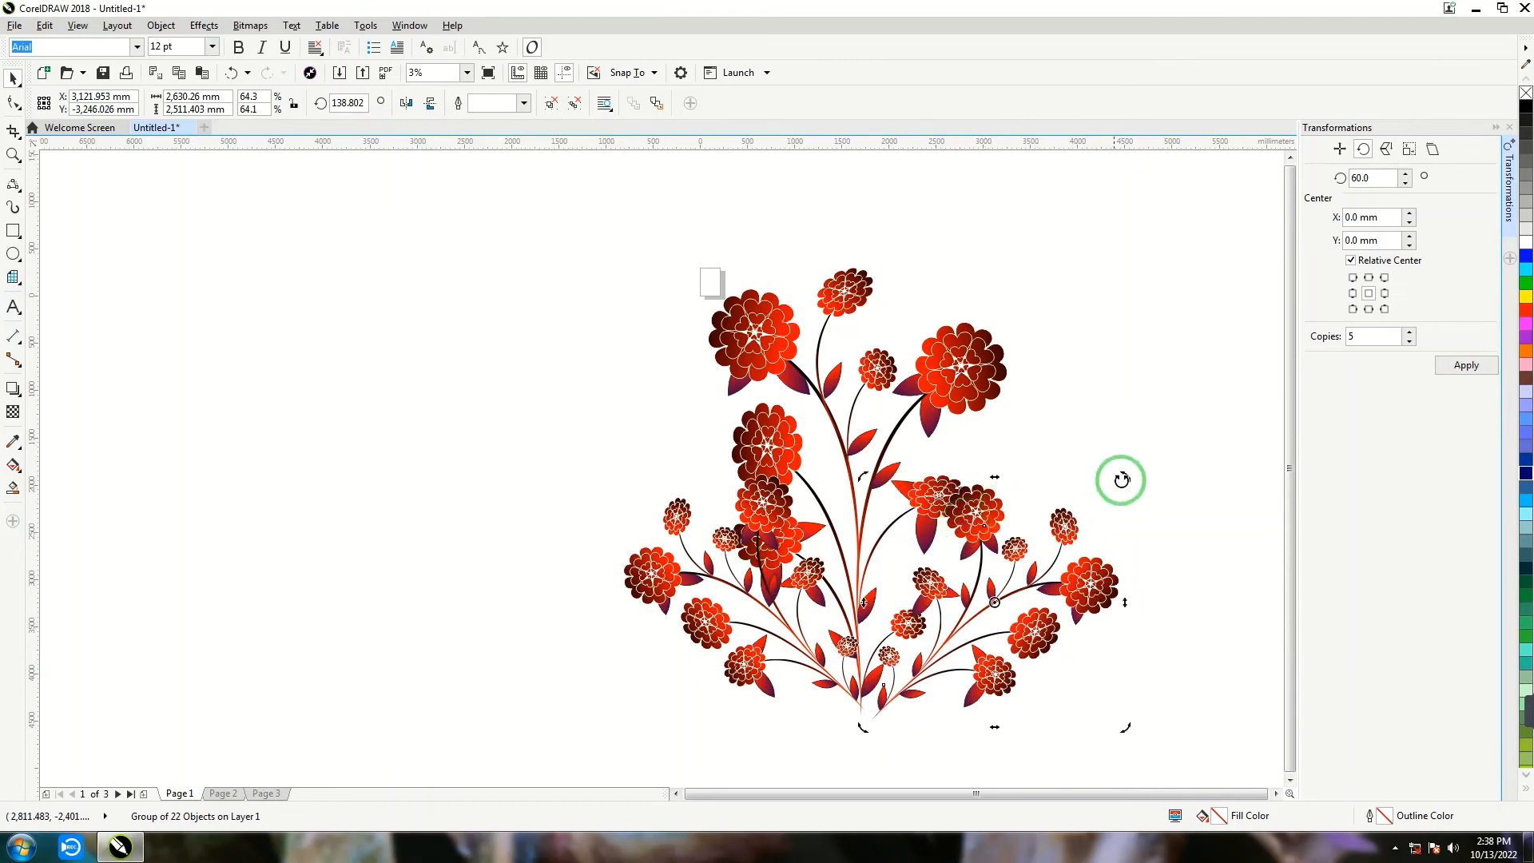
pyautogui.moveTo(1127, 476); pyautogui.dragTo(1172, 504)
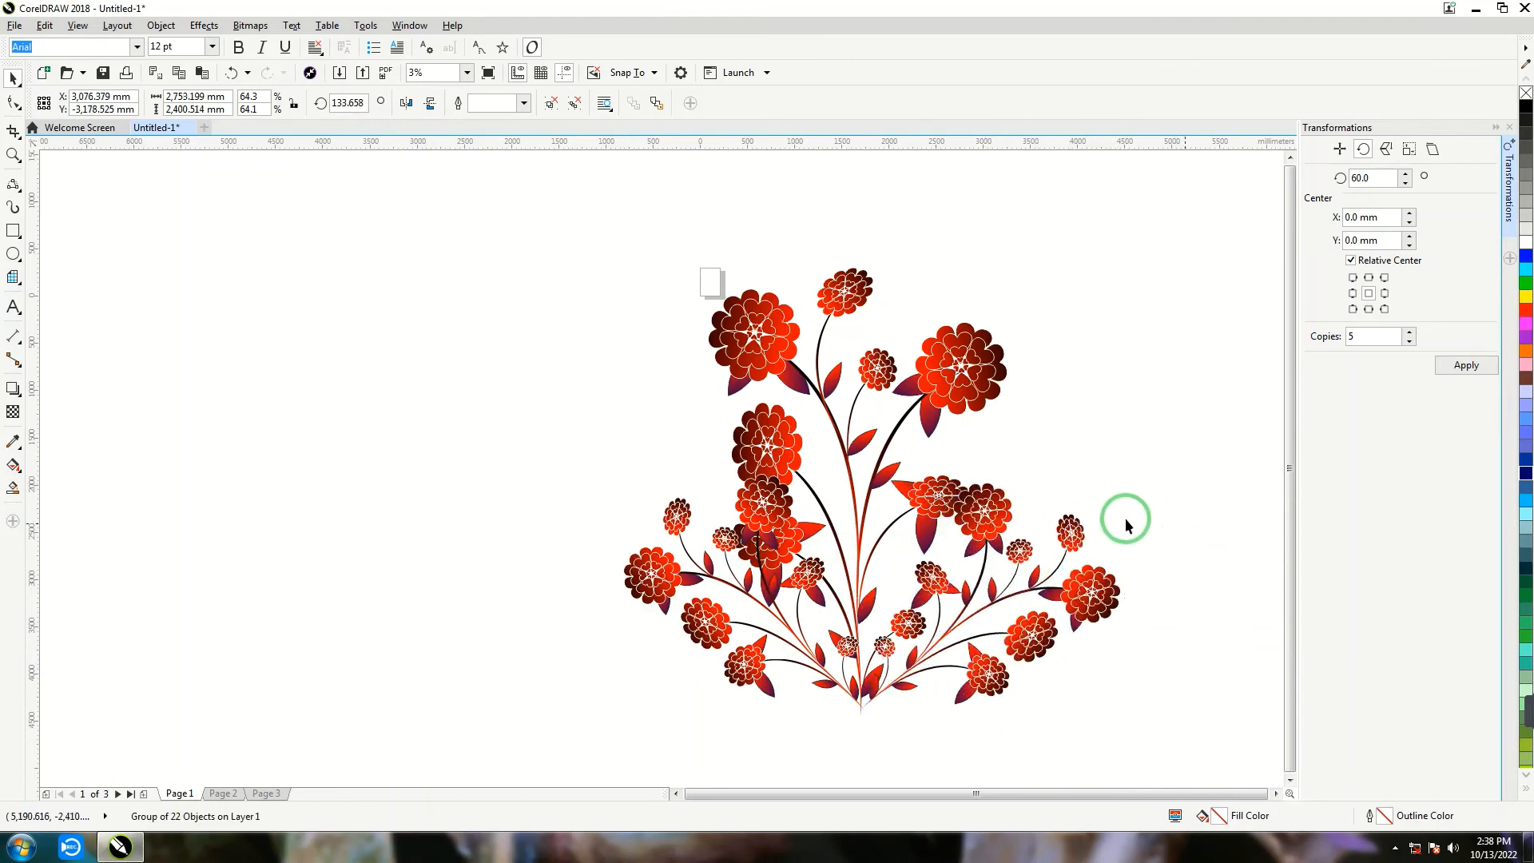
# - Group the large plant with its two side copies, duplicate the group and move the duplicate far to the left
pyautogui.click(603, 238)
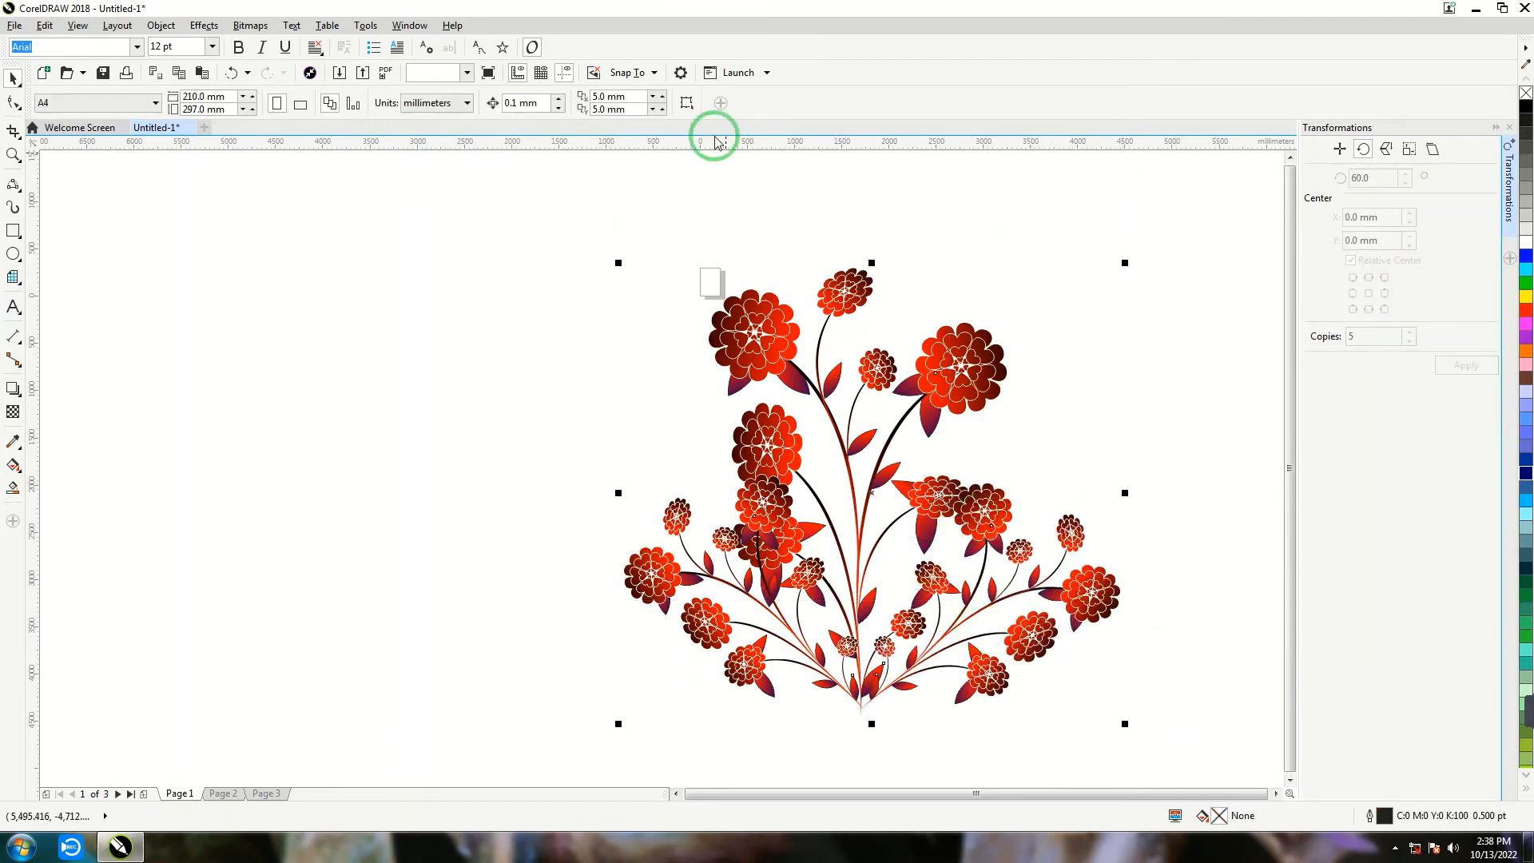
pyautogui.click(748, 104)
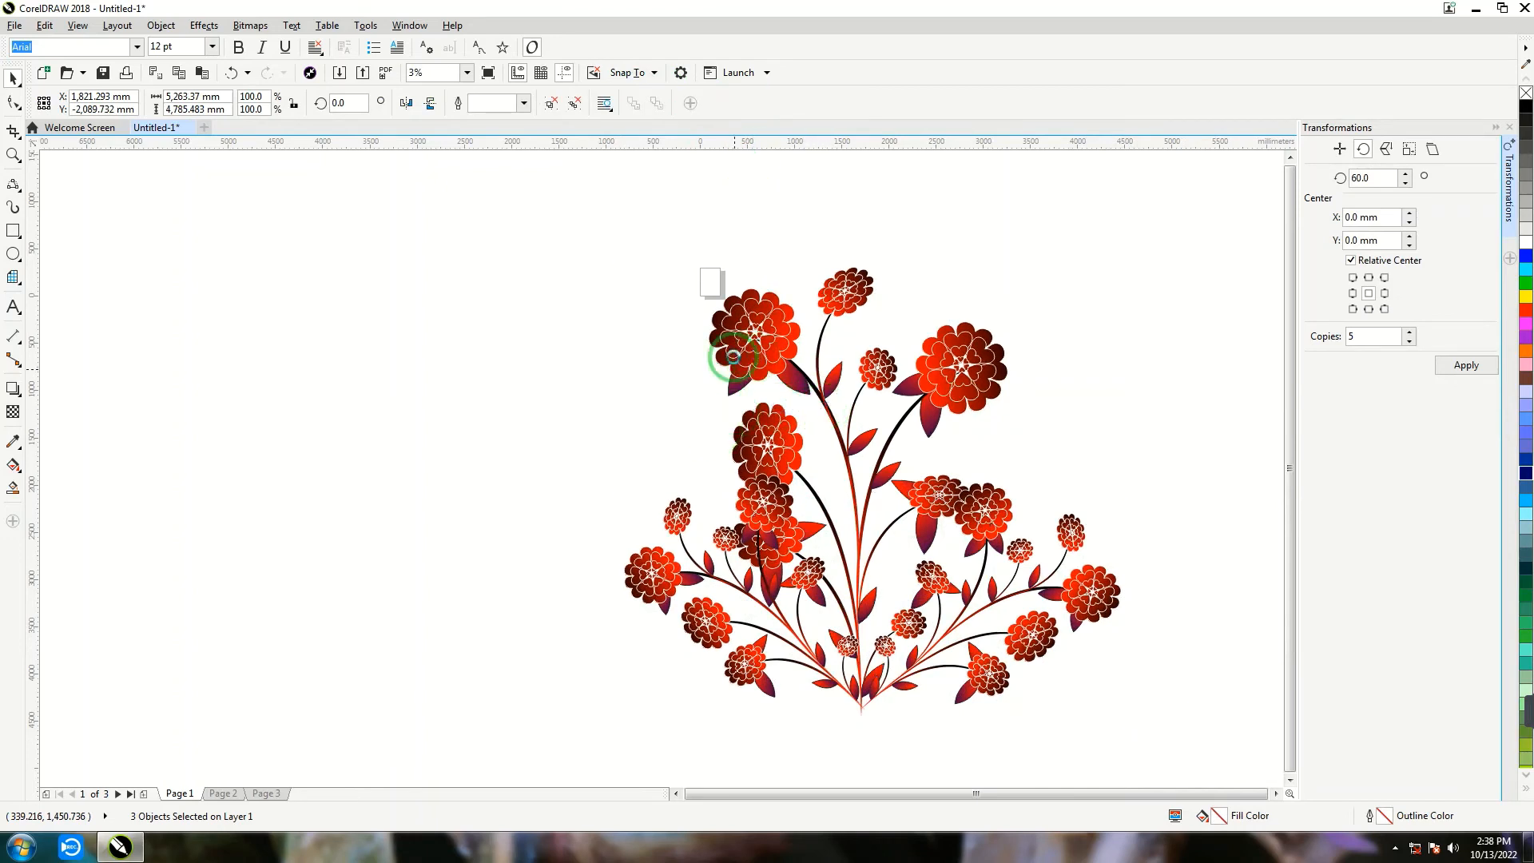
pyautogui.hotkey('ctrl', 'd')
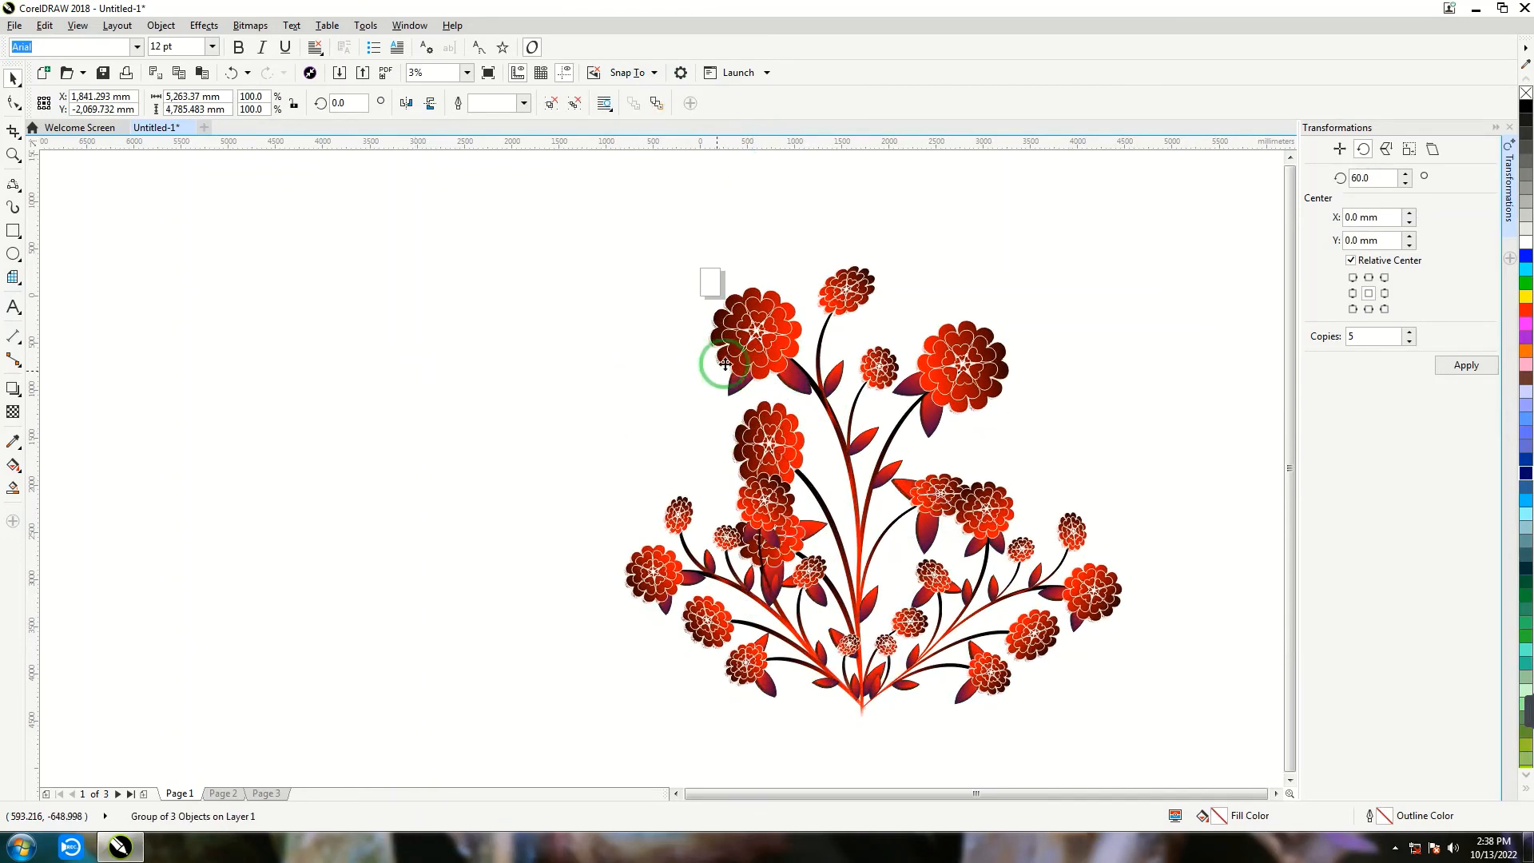
pyautogui.moveTo(712, 353); pyautogui.dragTo(175, 341)
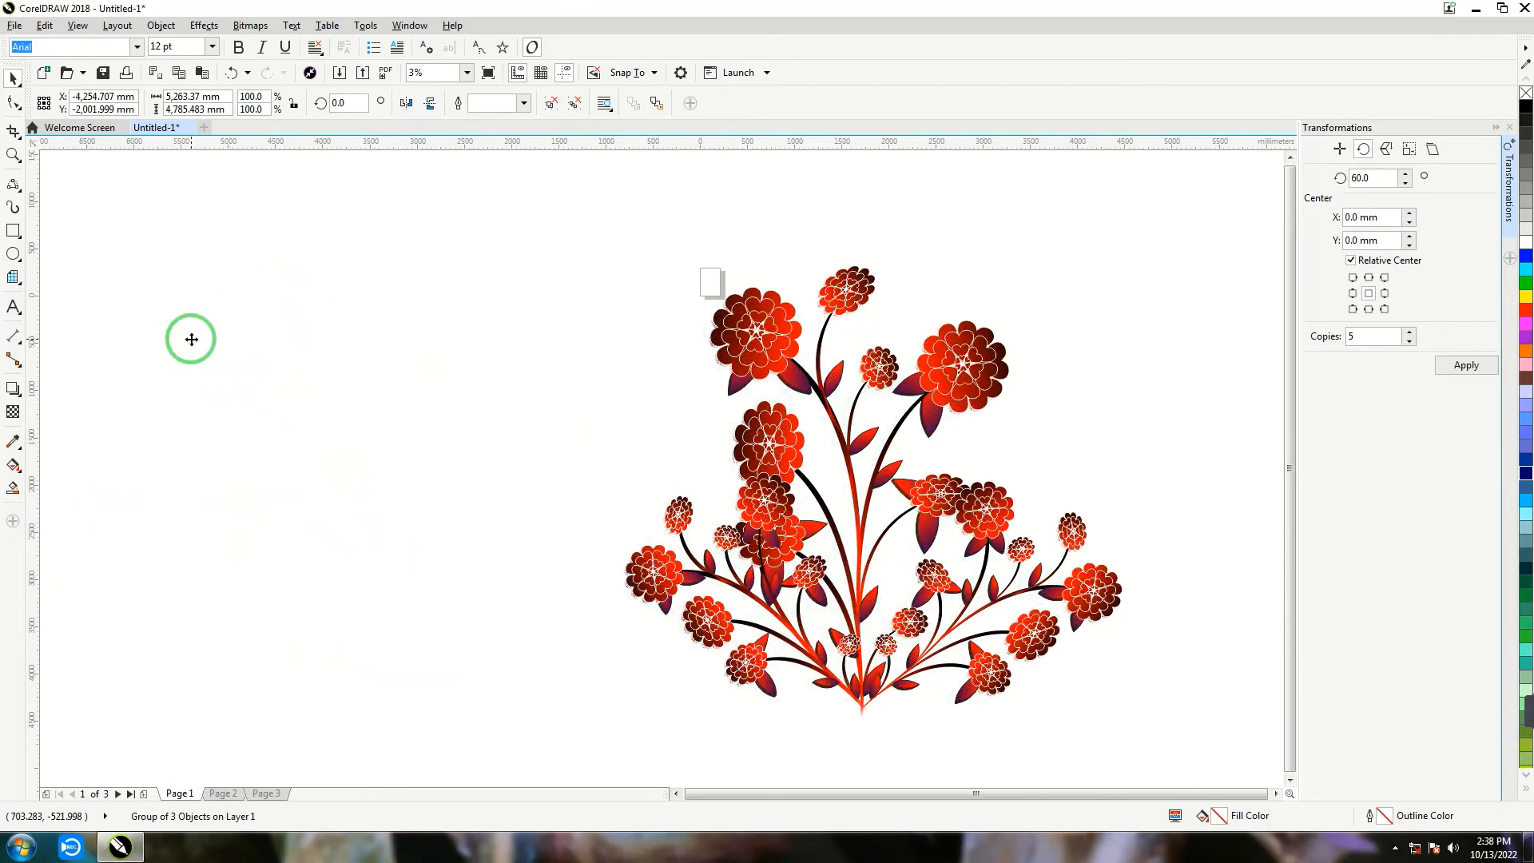
# - Place more copies of the grouped bouquet to the right and between the existing ones to form an overlapping row
pyautogui.moveTo(745, 352); pyautogui.dragTo(1071, 328)
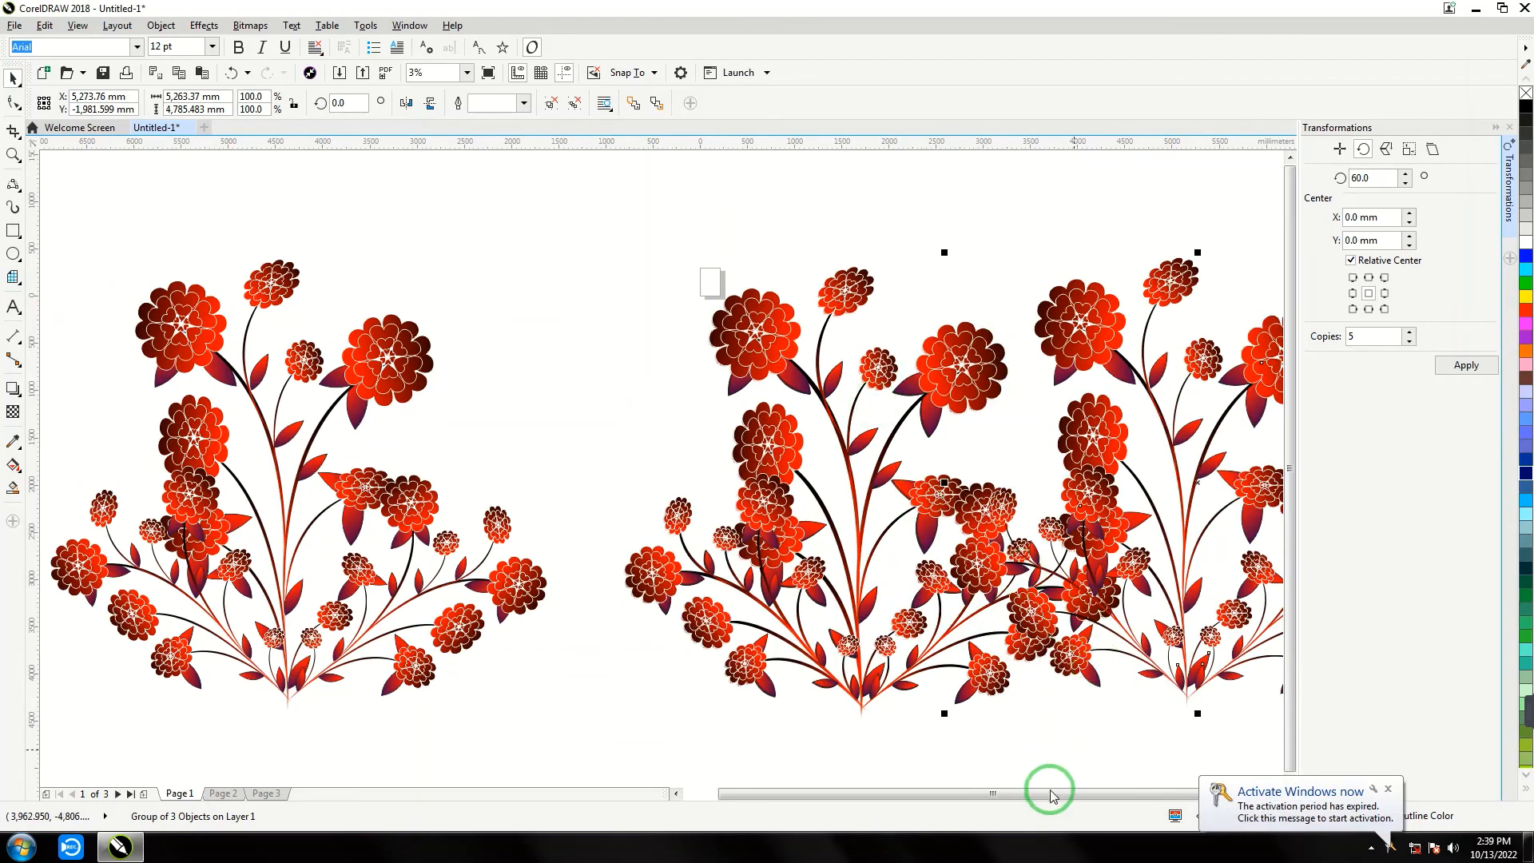
pyautogui.moveTo(1051, 788); pyautogui.dragTo(1102, 787)
pyautogui.moveTo(1000, 349); pyautogui.dragTo(1160, 361)
pyautogui.moveTo(816, 369); pyautogui.dragTo(587, 392)
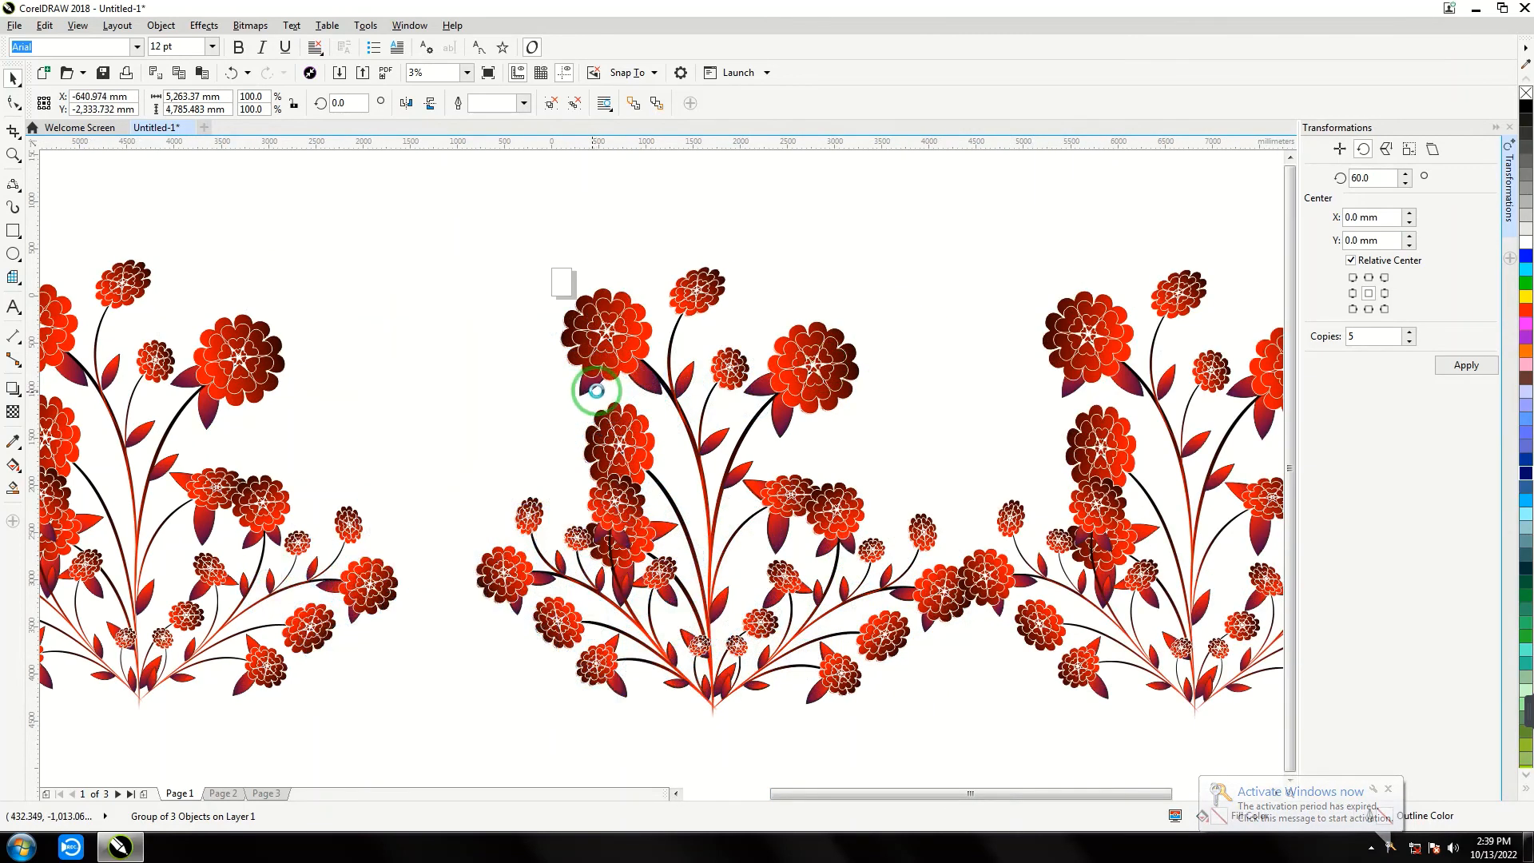
pyautogui.moveTo(619, 342); pyautogui.dragTo(826, 313)
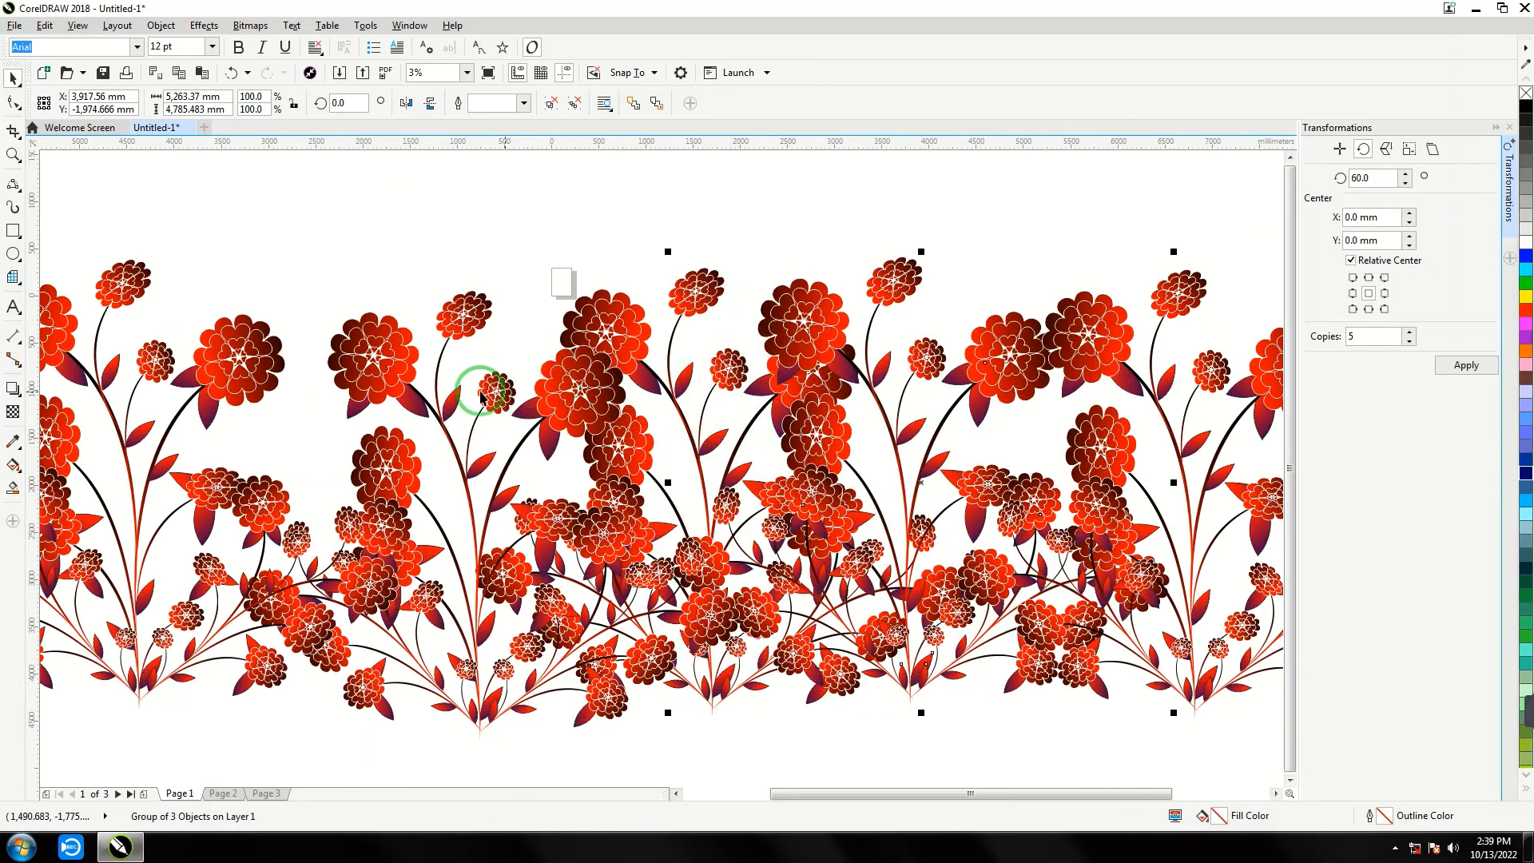
# - Spread out the three inner bouquets, raising the two left of centre and lowering the next one slightly to form an uneven row
pyautogui.moveTo(363, 361); pyautogui.dragTo(306, 352)
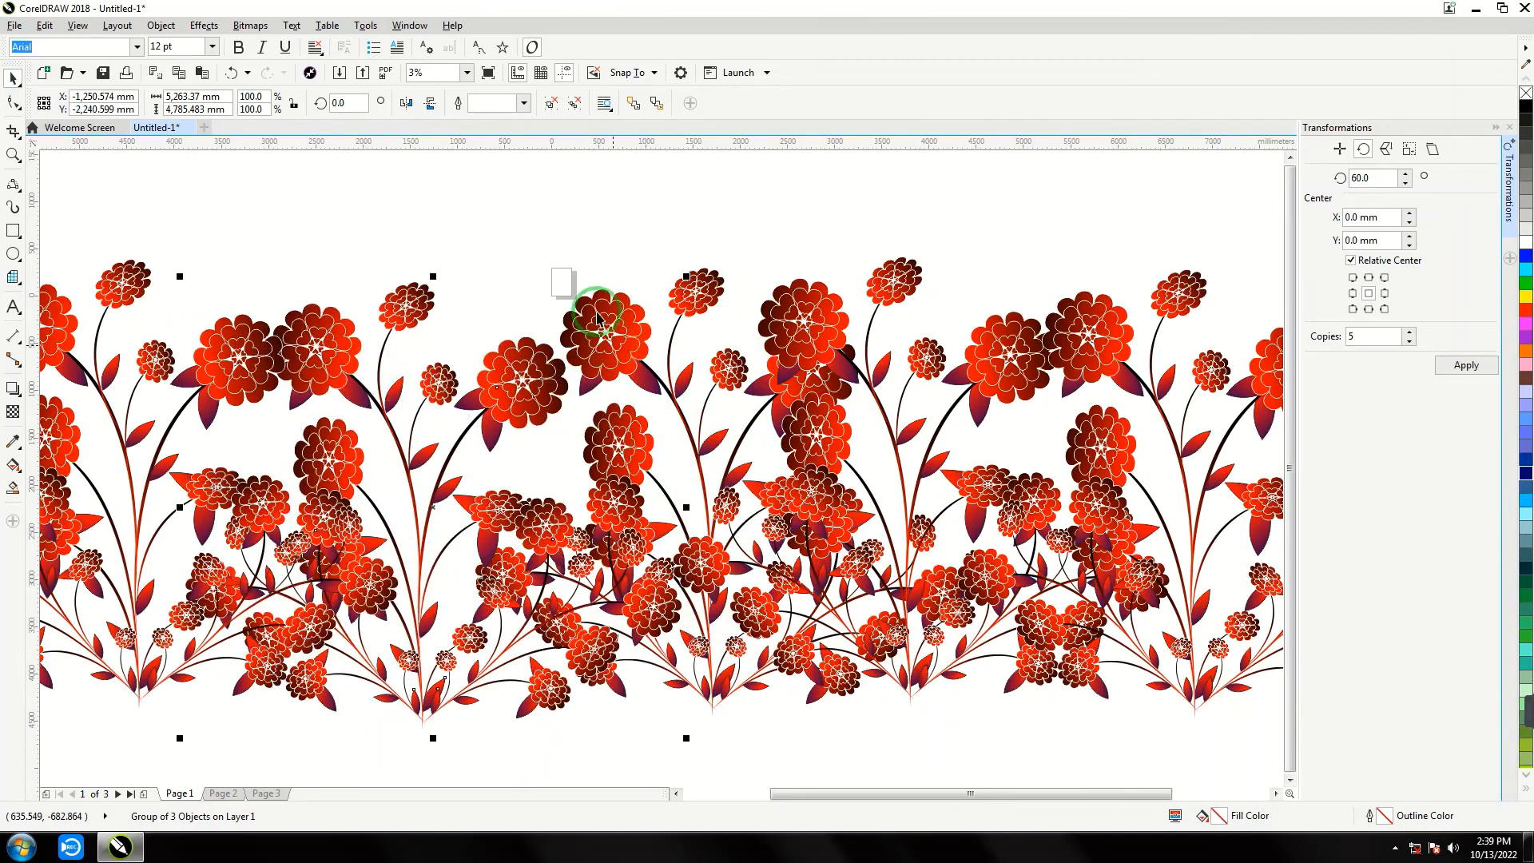
pyautogui.moveTo(597, 318); pyautogui.dragTo(853, 196)
pyautogui.moveTo(988, 375); pyautogui.dragTo(973, 408)
pyautogui.moveTo(315, 364); pyautogui.dragTo(294, 249)
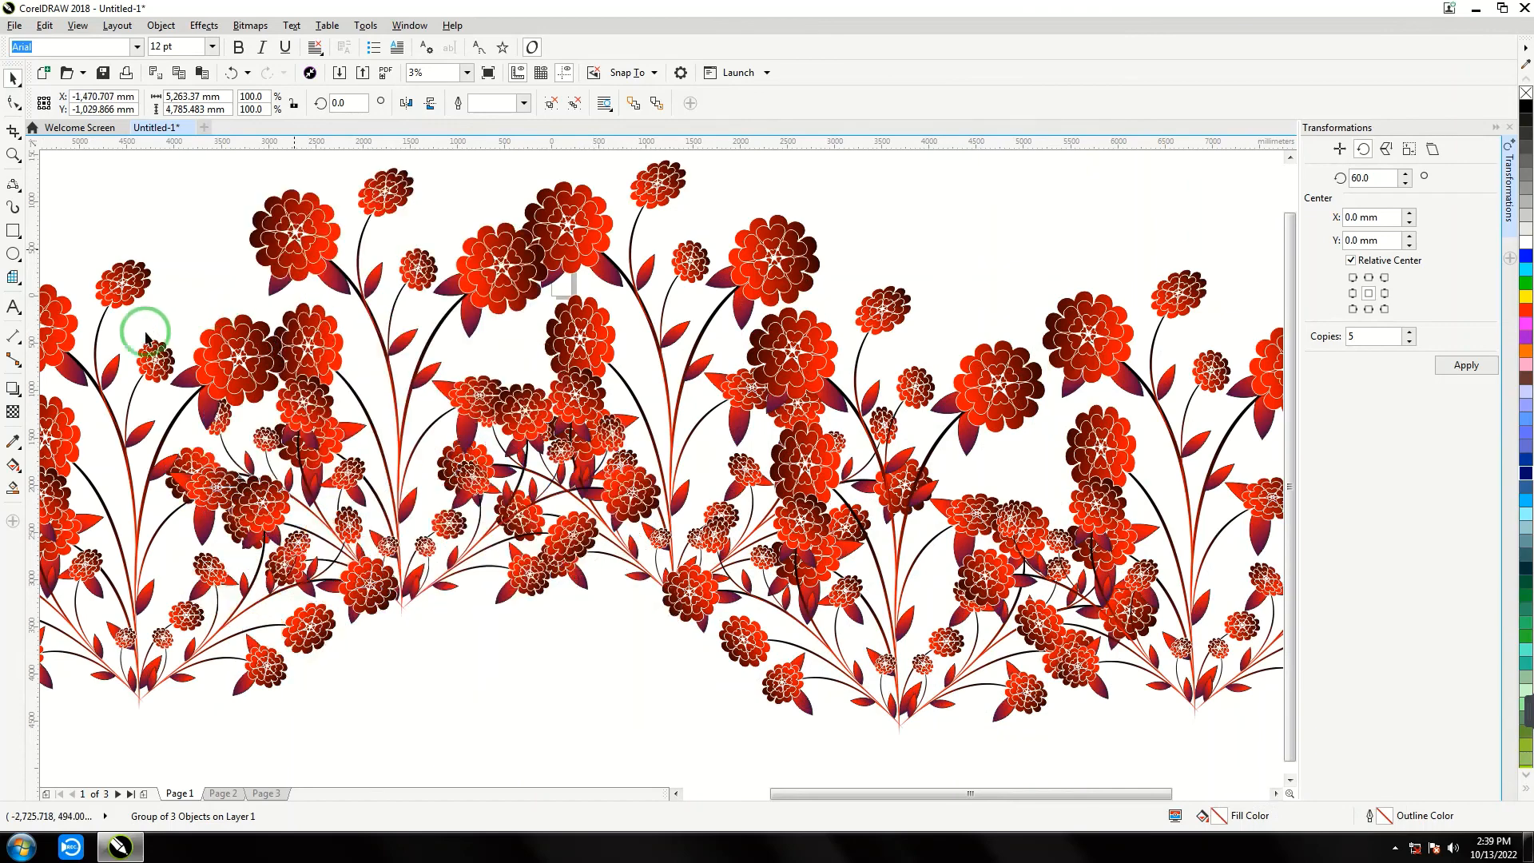
pyautogui.click(435, 500)
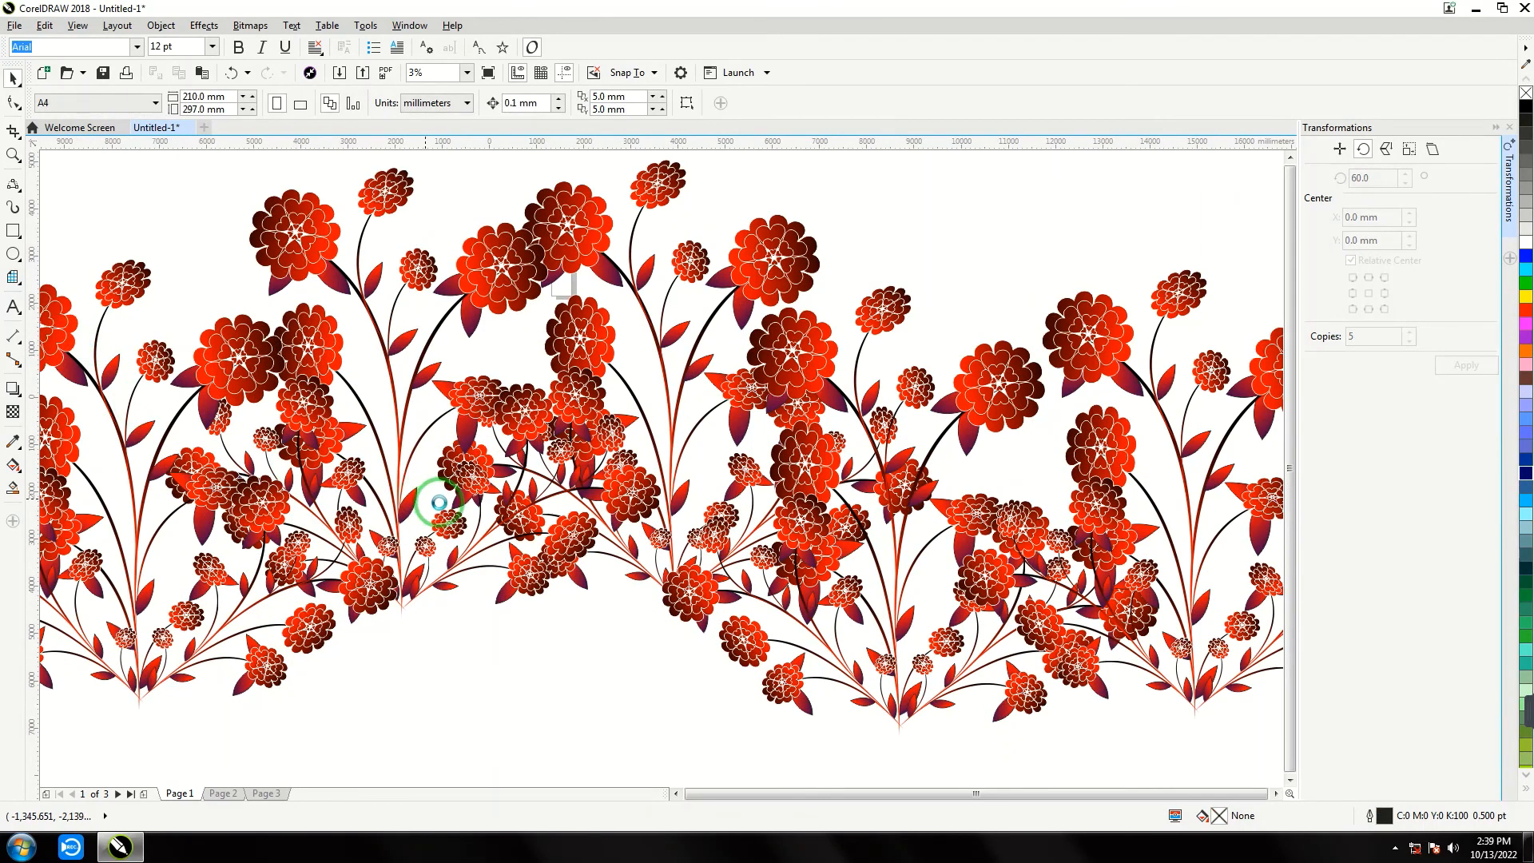
pyautogui.scroll(-3, 439, 501)
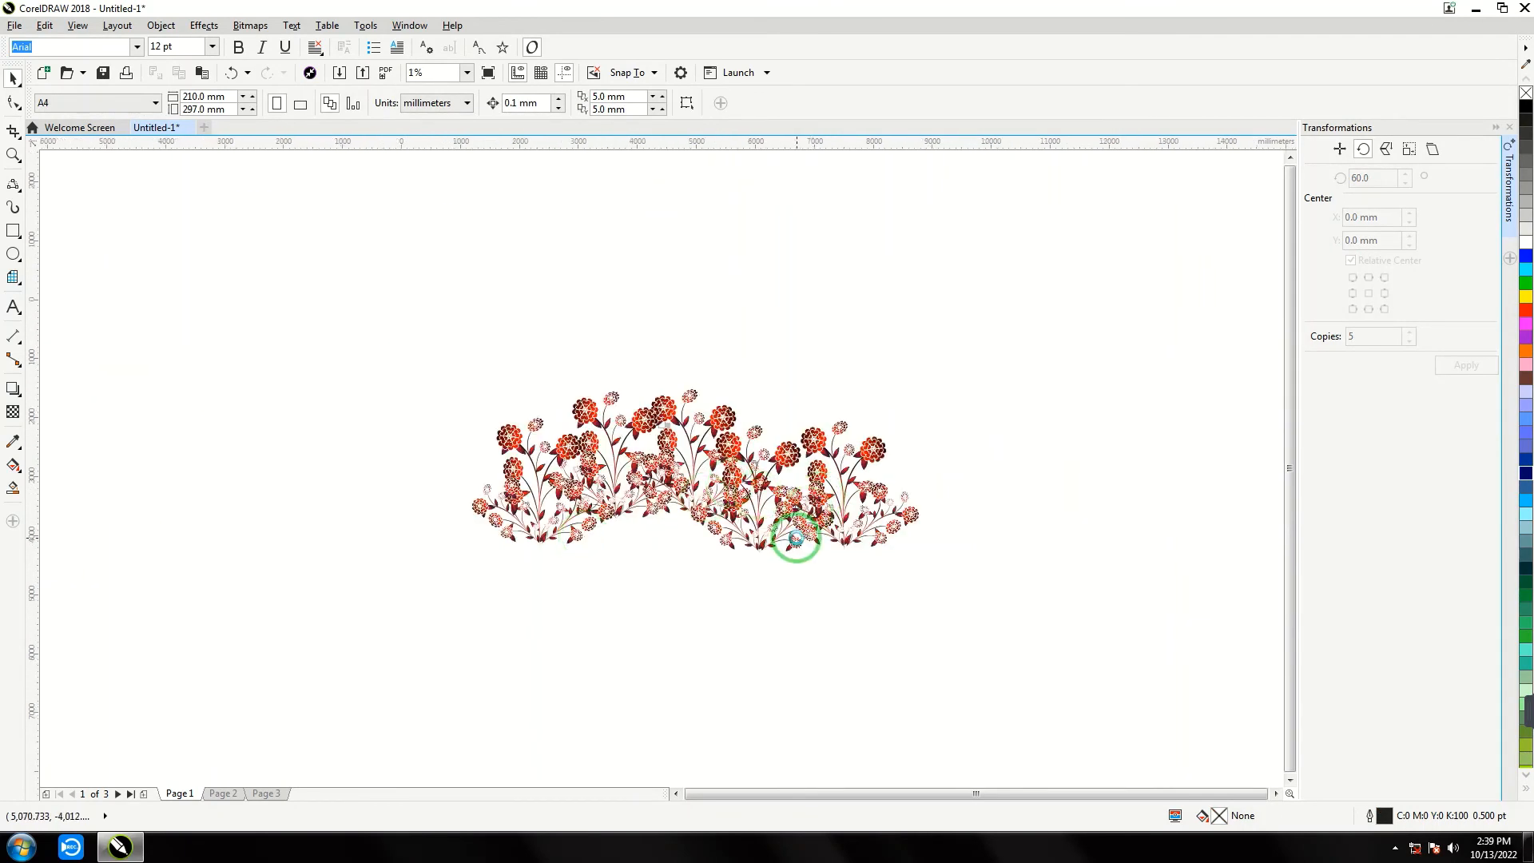
pyautogui.scroll(3, 794, 537)
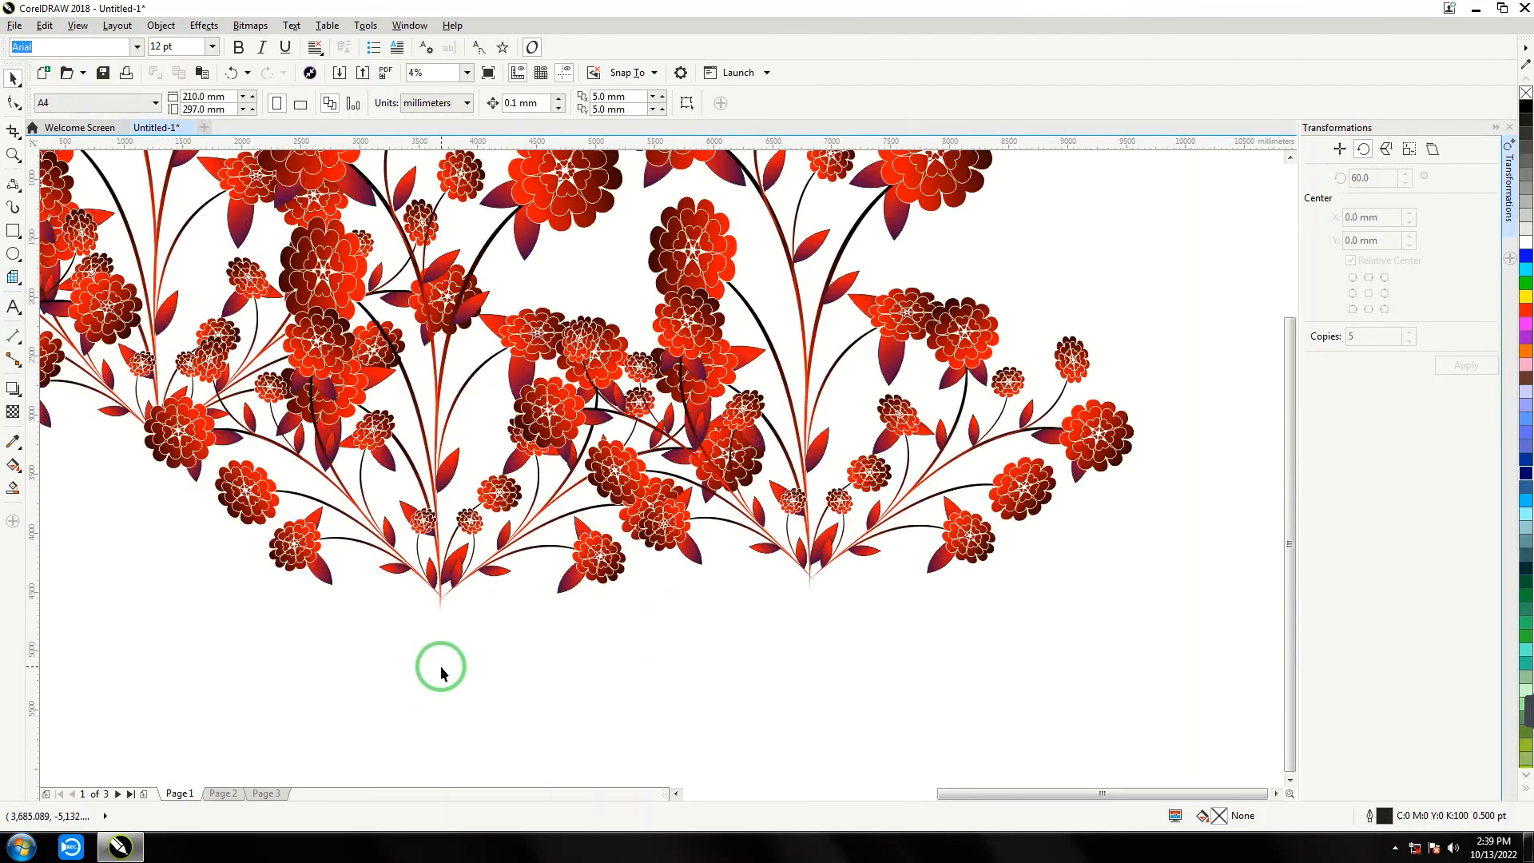
pyautogui.scroll(-2, 440, 665)
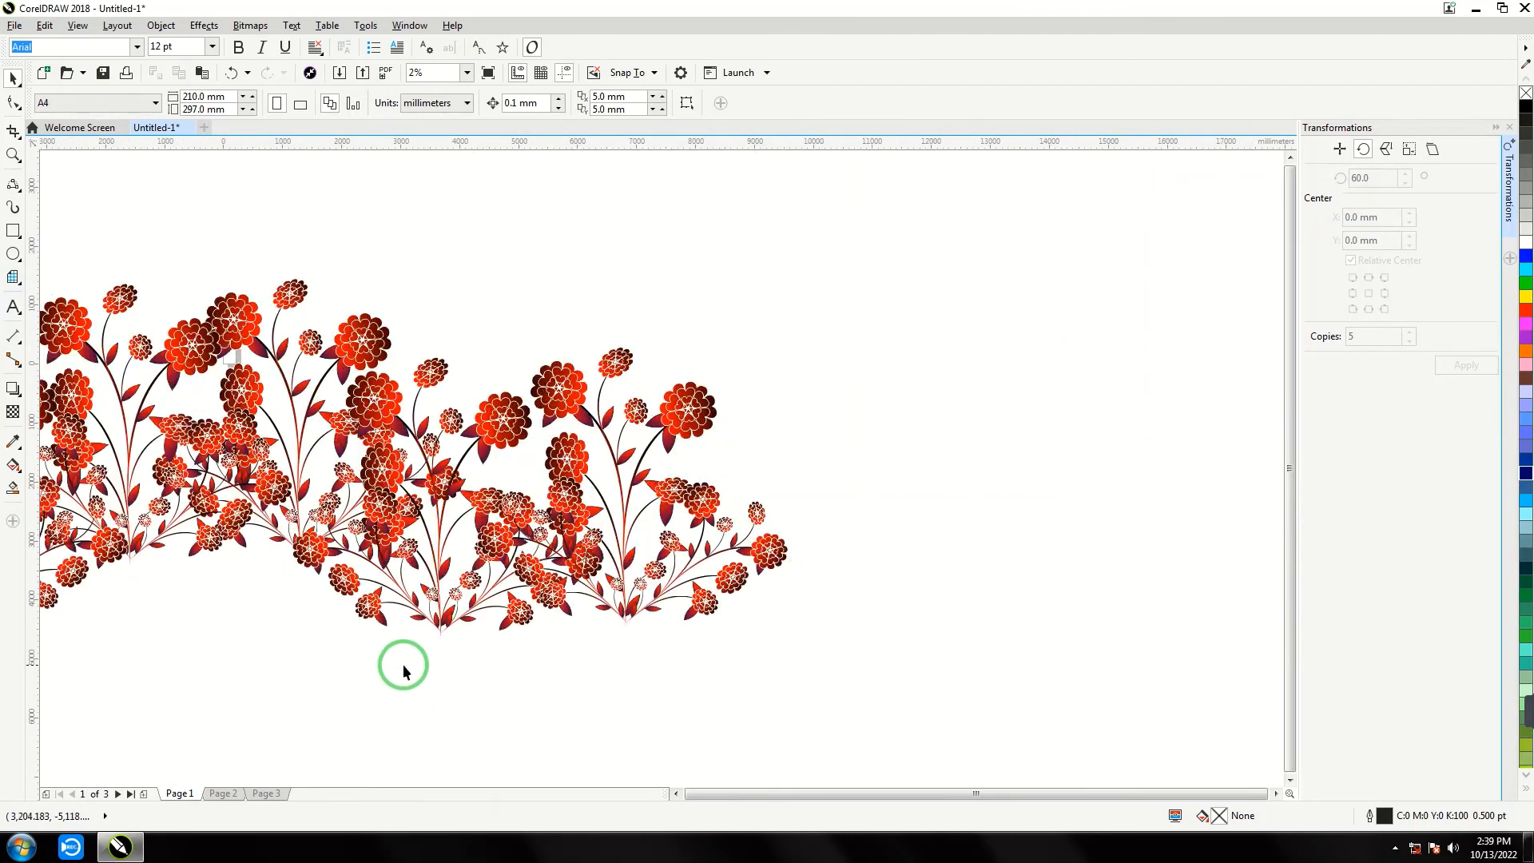
pyautogui.click(676, 793)
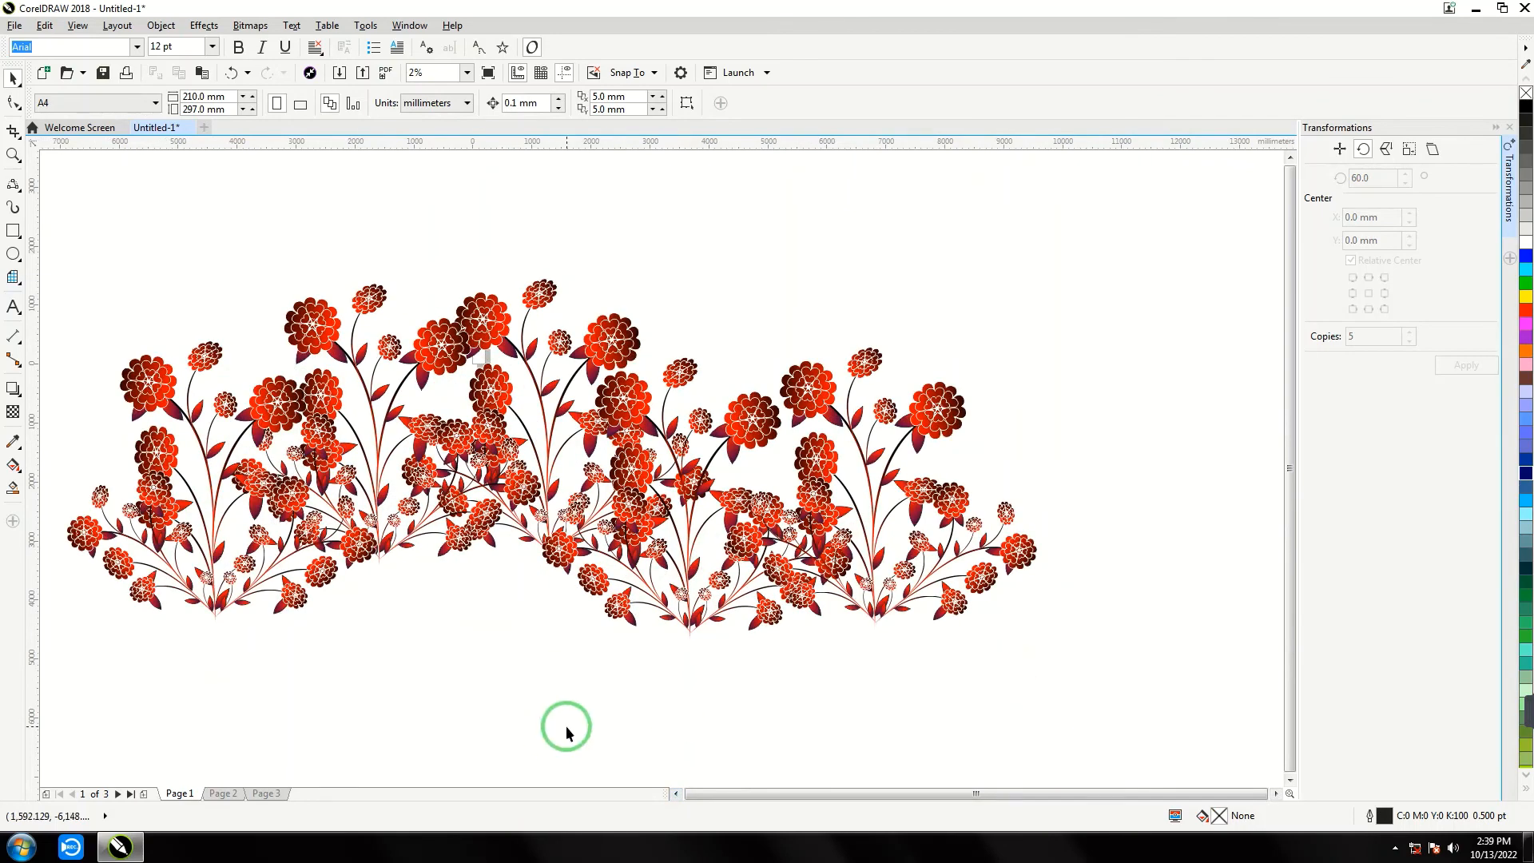
pyautogui.scroll(1, 567, 724)
pyautogui.scroll(-1, 647, 688)
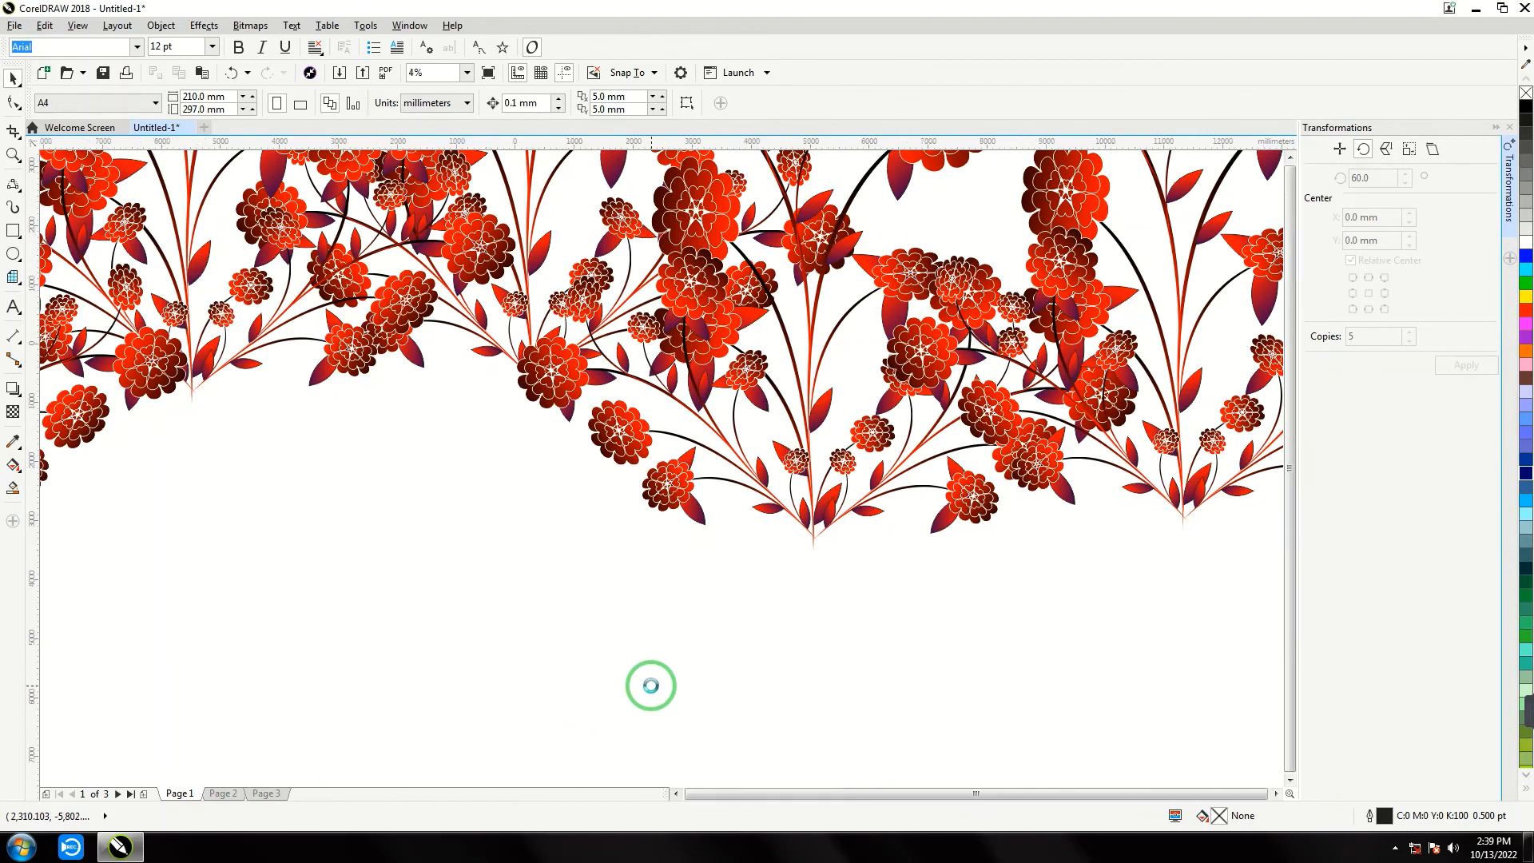